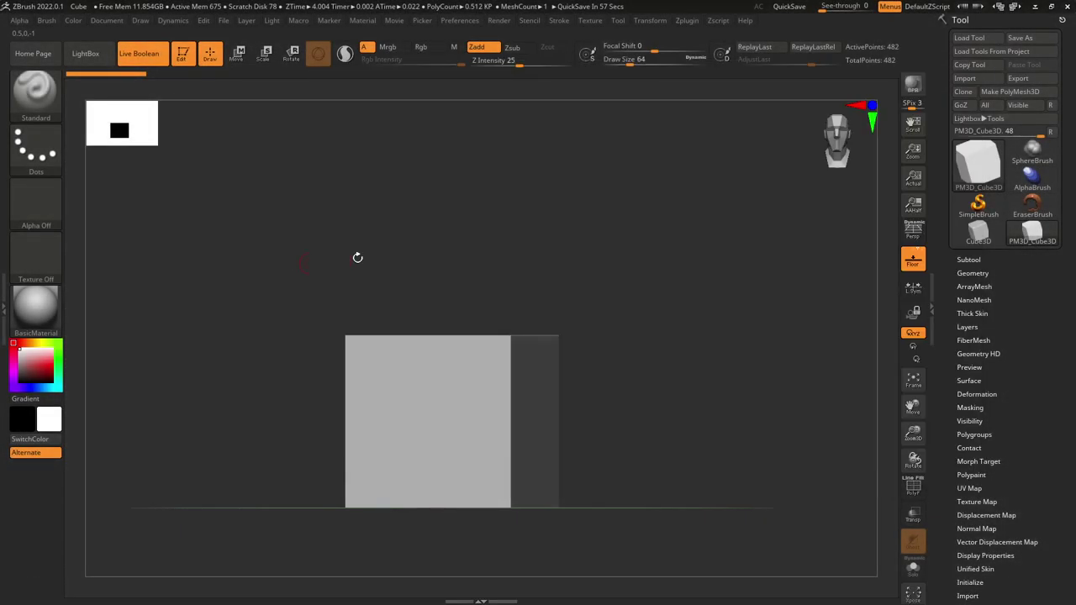
# - Convert the cube to a DynaMesh at resolution 128 with Polish enabled
pyautogui.moveTo(793, 269); pyautogui.dragTo(712, 301)
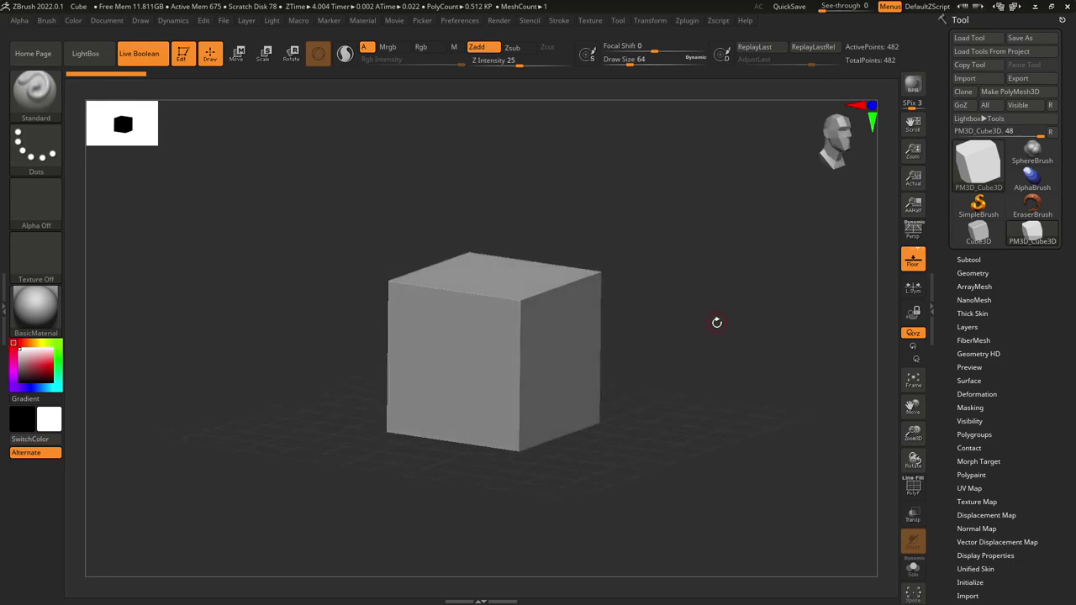
pyautogui.moveTo(723, 239); pyautogui.dragTo(692, 309)
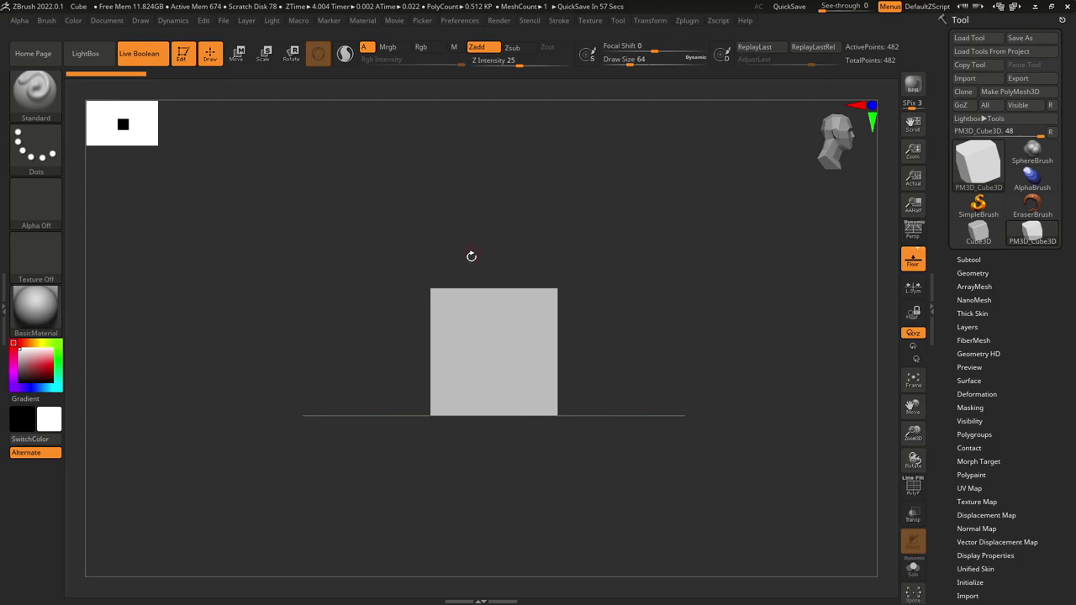
pyautogui.moveTo(687, 243); pyautogui.dragTo(657, 206)
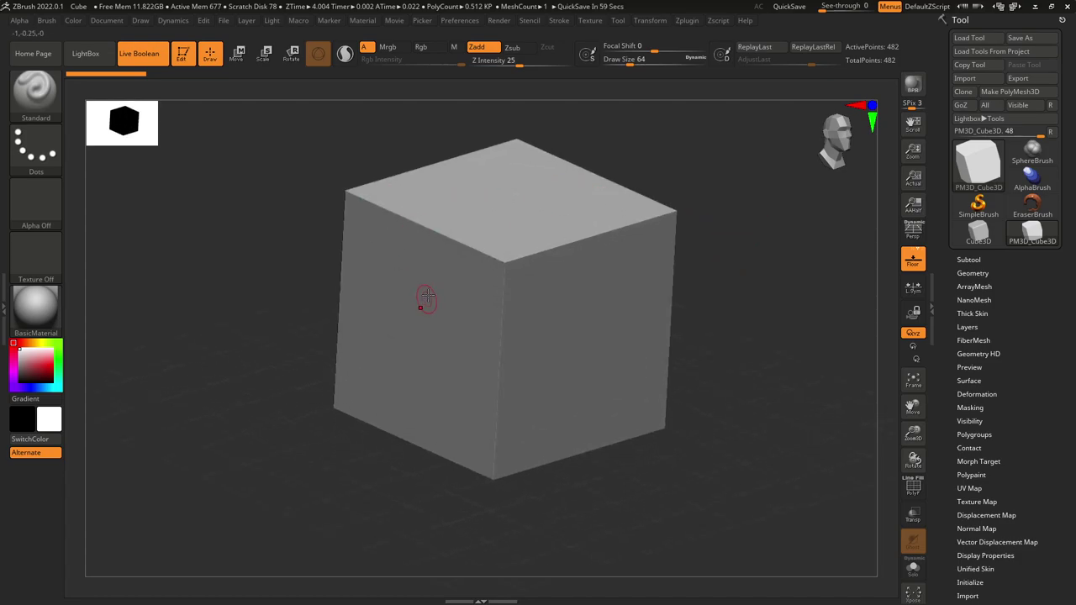
pyautogui.click(973, 273)
pyautogui.click(971, 460)
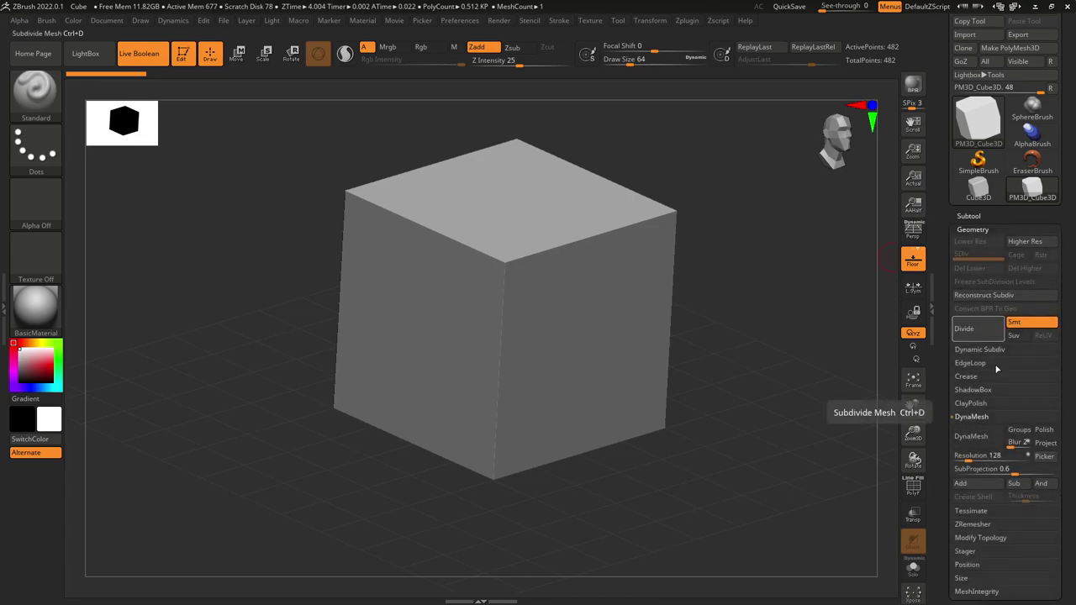
pyautogui.click(1043, 430)
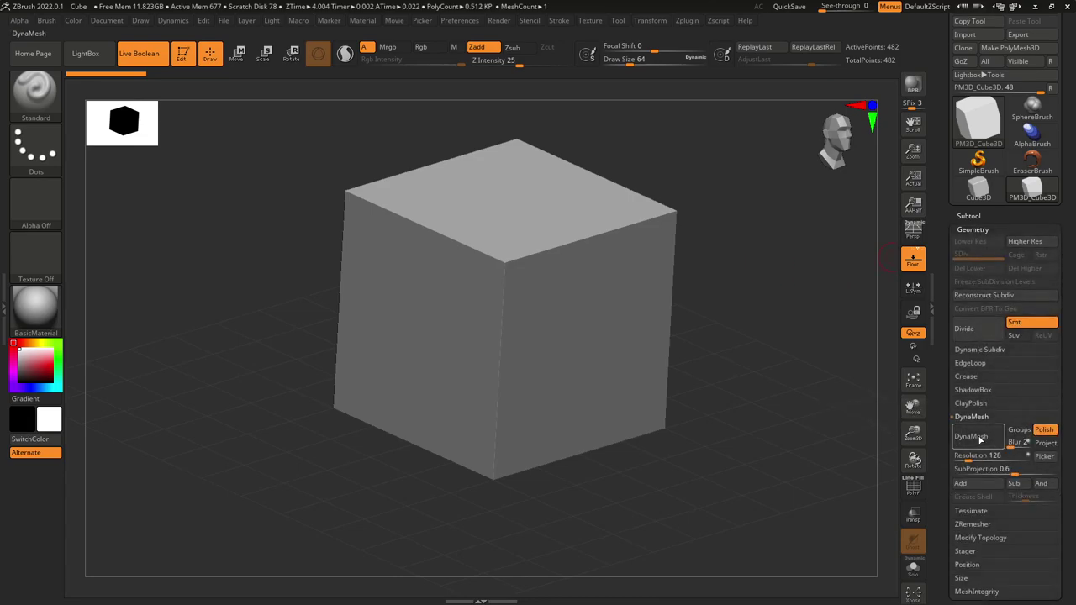
pyautogui.click(971, 436)
# - Show the polyframe to examine the DynaMesh cube's topology up close, and hide it again
pyautogui.click(909, 486)
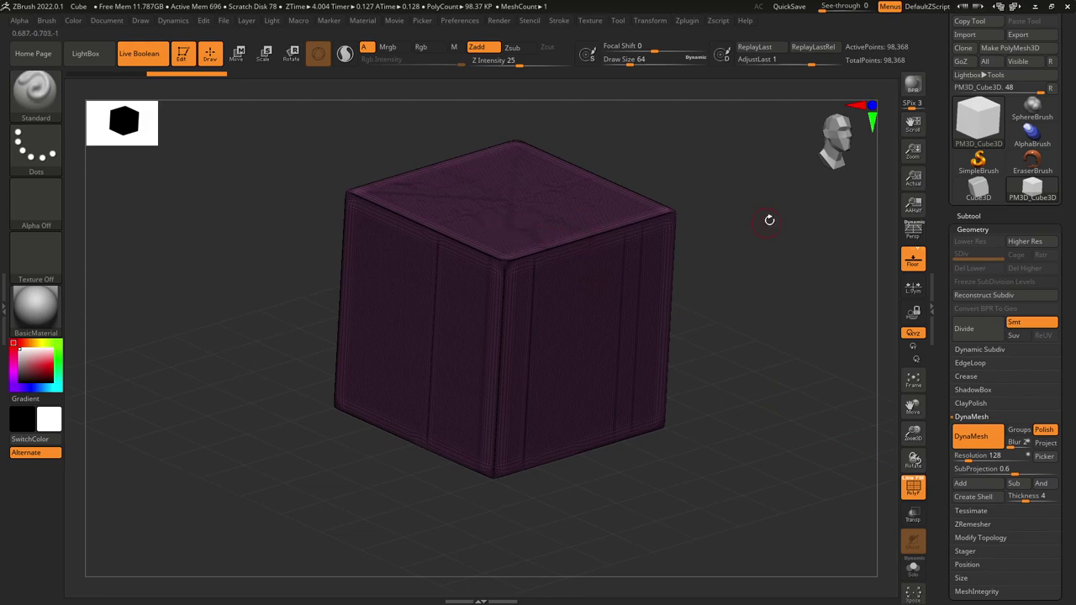
pyautogui.keyDown('ctrl'); pyautogui.moveTo(769, 220); pyautogui.dragTo(802, 298, button='right'); pyautogui.keyUp('ctrl')
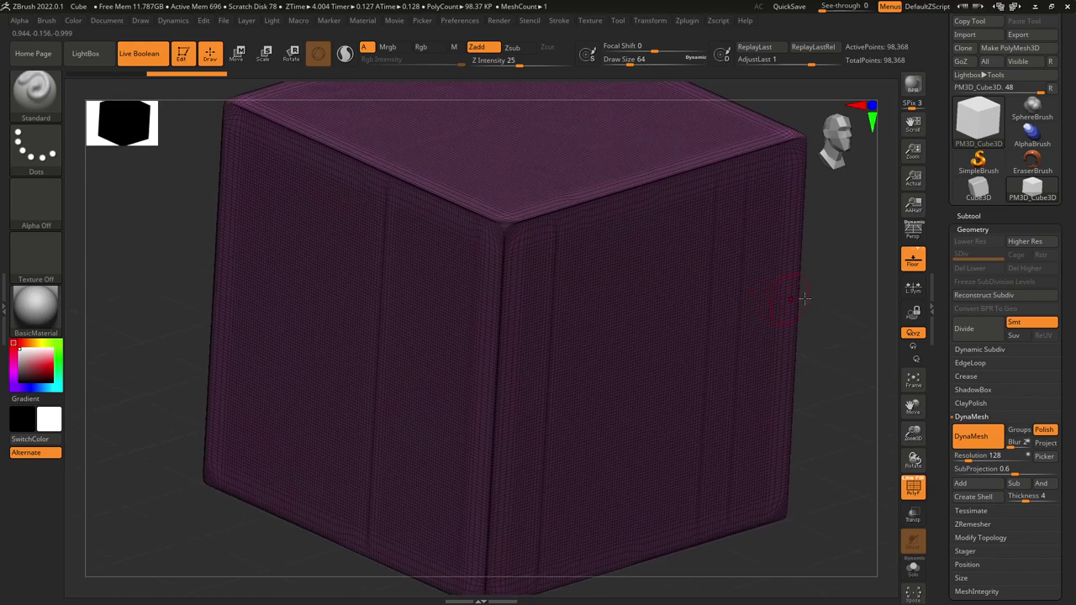
pyautogui.click(992, 230)
pyautogui.moveTo(852, 301); pyautogui.dragTo(817, 368, button='right')
pyautogui.click(913, 488)
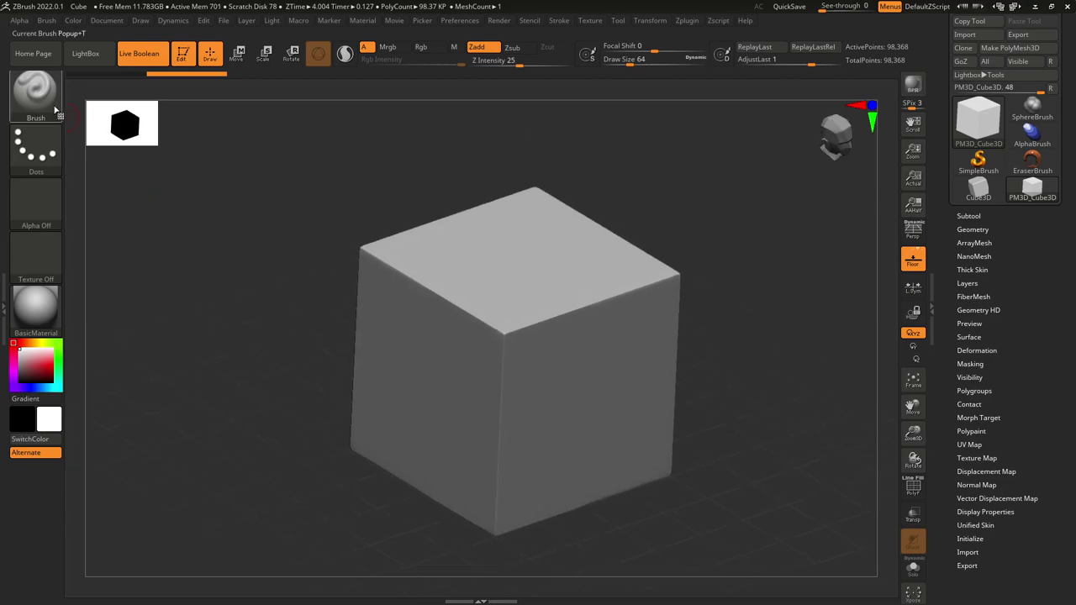
# - Round one top edge of the cube with the BevelArc brush at a draw size of about 274
pyautogui.click(36, 91)
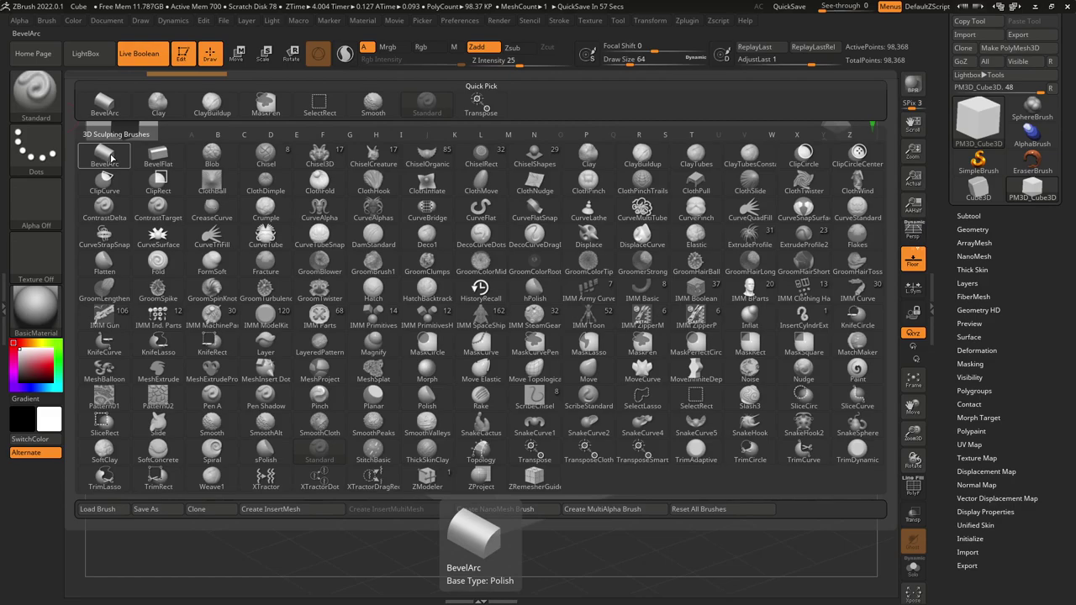
pyautogui.click(105, 156)
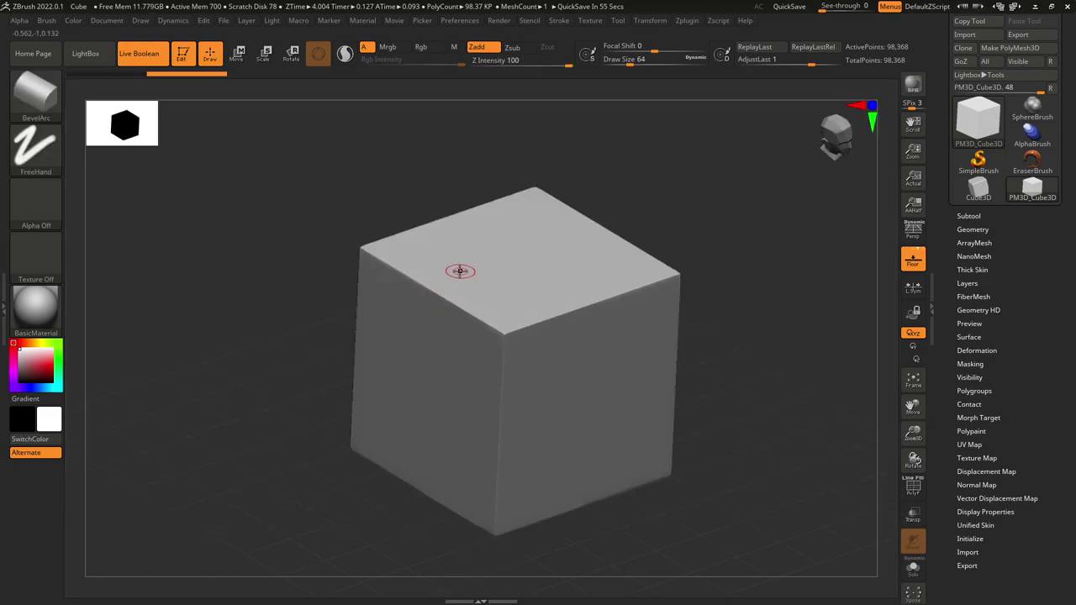
pyautogui.press('space')
pyautogui.moveTo(465, 269); pyautogui.dragTo(490, 268)
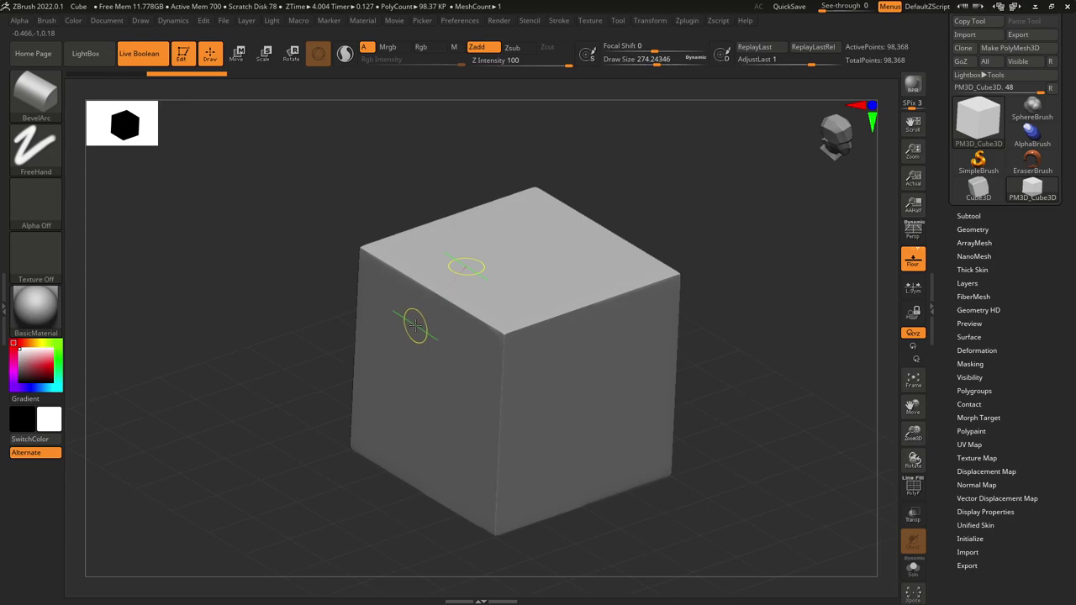
pyautogui.moveTo(414, 326)
pyautogui.mouseDown()
pyautogui.moveTo(439, 267)
pyautogui.moveTo(367, 273)
pyautogui.moveTo(486, 355)
pyautogui.mouseUp()
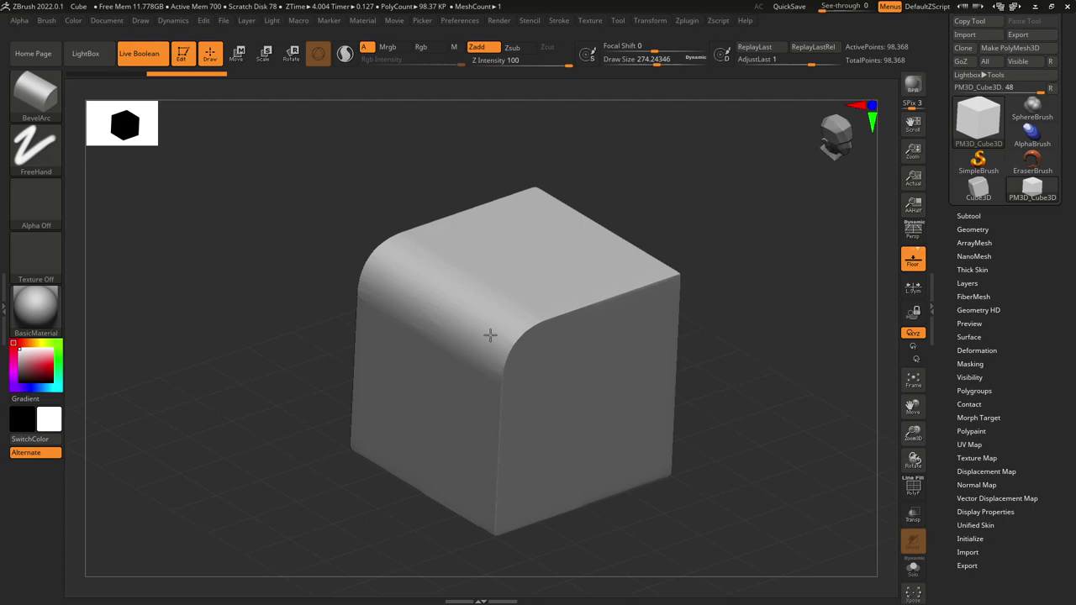
# - Chamfer the cube's top edge opposite the rounded one with the BevelFlat brush
pyautogui.moveTo(663, 199)
pyautogui.mouseDown()
pyautogui.moveTo(697, 219)
pyautogui.moveTo(720, 200)
pyautogui.moveTo(533, 228)
pyautogui.mouseUp()
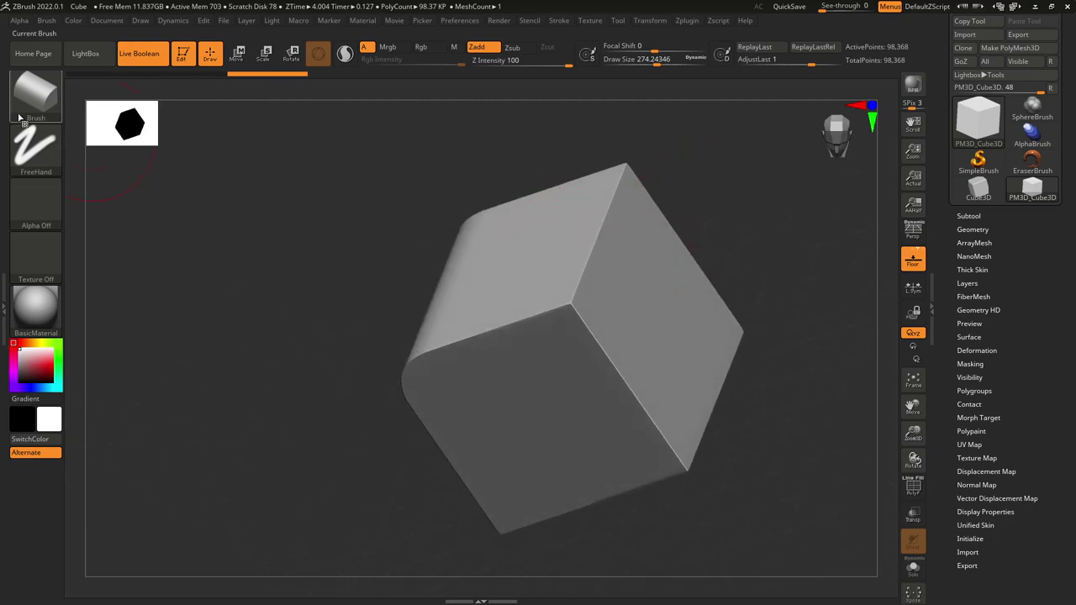
pyautogui.click(35, 92)
pyautogui.click(164, 153)
pyautogui.moveTo(579, 137); pyautogui.dragTo(577, 154)
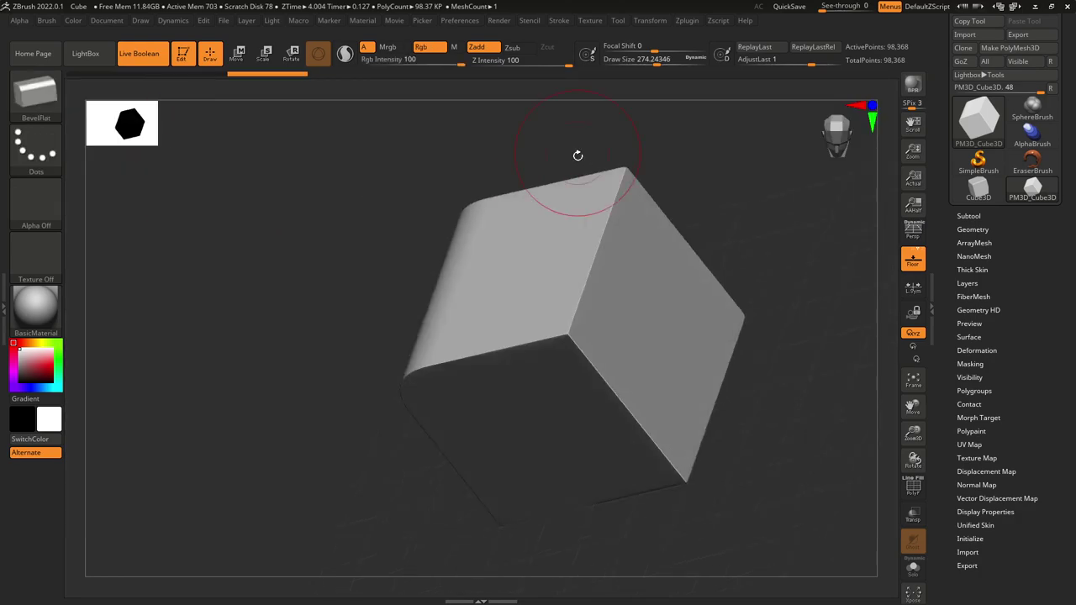
pyautogui.moveTo(623, 263)
pyautogui.mouseDown()
pyautogui.moveTo(592, 261)
pyautogui.moveTo(567, 279)
pyautogui.moveTo(591, 233)
pyautogui.mouseUp()
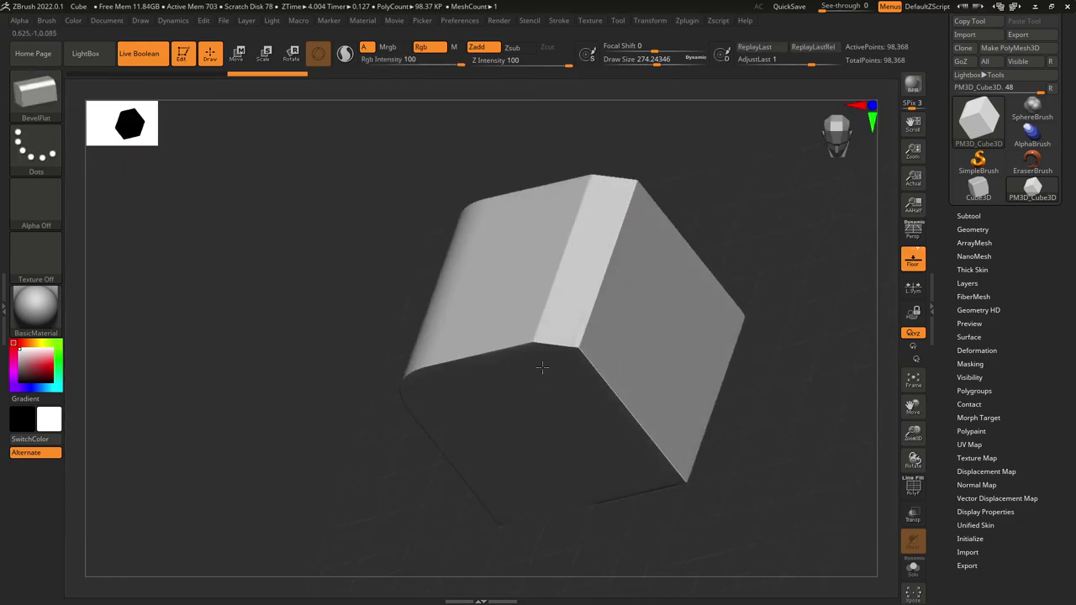
# - Turn on the polyframe display and try a KnifeLasso cut from above the block's top edge in front view
pyautogui.moveTo(634, 134)
pyautogui.mouseDown()
pyautogui.moveTo(749, 185)
pyautogui.moveTo(718, 303)
pyautogui.moveTo(676, 291)
pyautogui.moveTo(687, 287)
pyautogui.moveTo(694, 315)
pyautogui.moveTo(681, 314)
pyautogui.moveTo(694, 315)
pyautogui.moveTo(639, 294)
pyautogui.moveTo(483, 282)
pyautogui.moveTo(622, 248)
pyautogui.moveTo(536, 246)
pyautogui.mouseUp()
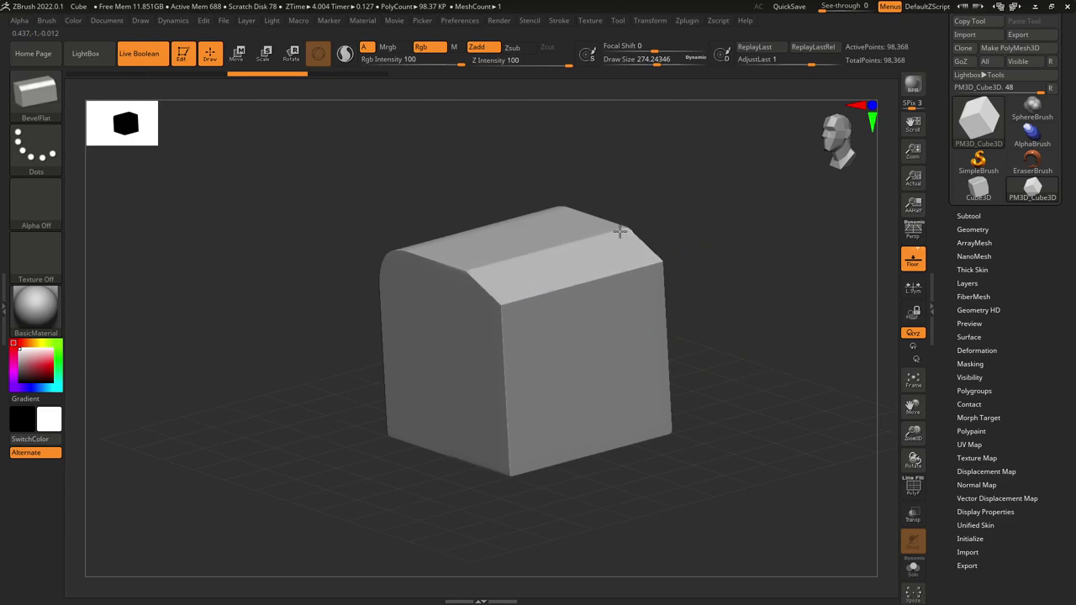
pyautogui.moveTo(745, 283)
pyautogui.mouseDown()
pyautogui.moveTo(776, 278)
pyautogui.moveTo(713, 317)
pyautogui.moveTo(743, 292)
pyautogui.mouseUp()
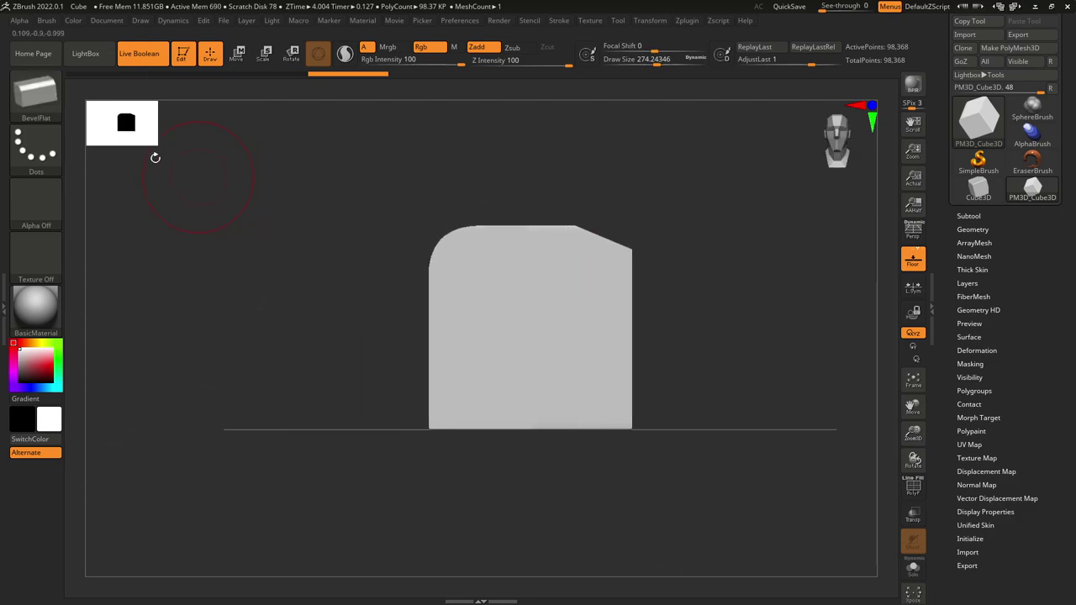
pyautogui.keyDown('ctrl'); pyautogui.keyDown('shift'); pyautogui.click(40, 107); pyautogui.keyUp('shift'); pyautogui.keyUp('ctrl')
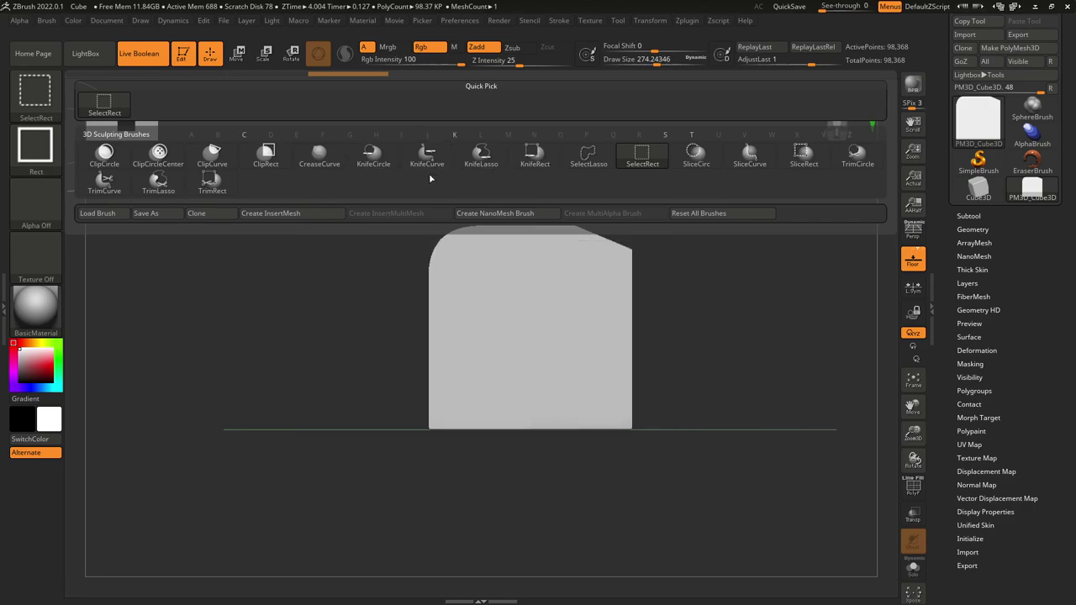
pyautogui.click(488, 171)
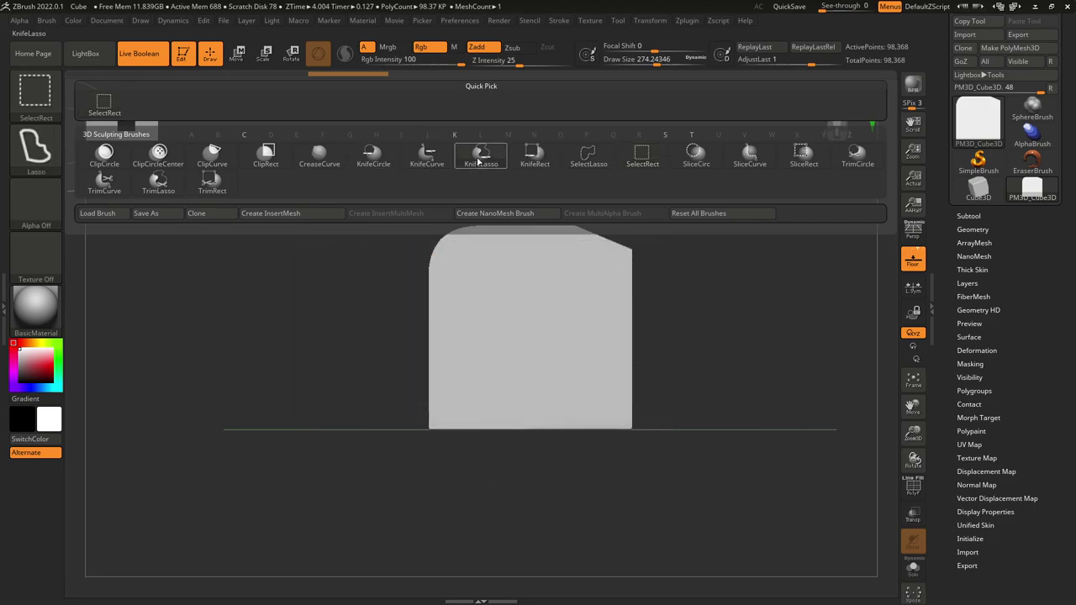
pyautogui.click(922, 497)
pyautogui.keyDown('ctrl'); pyautogui.moveTo(730, 379); pyautogui.dragTo(738, 336, button='right'); pyautogui.keyUp('ctrl')
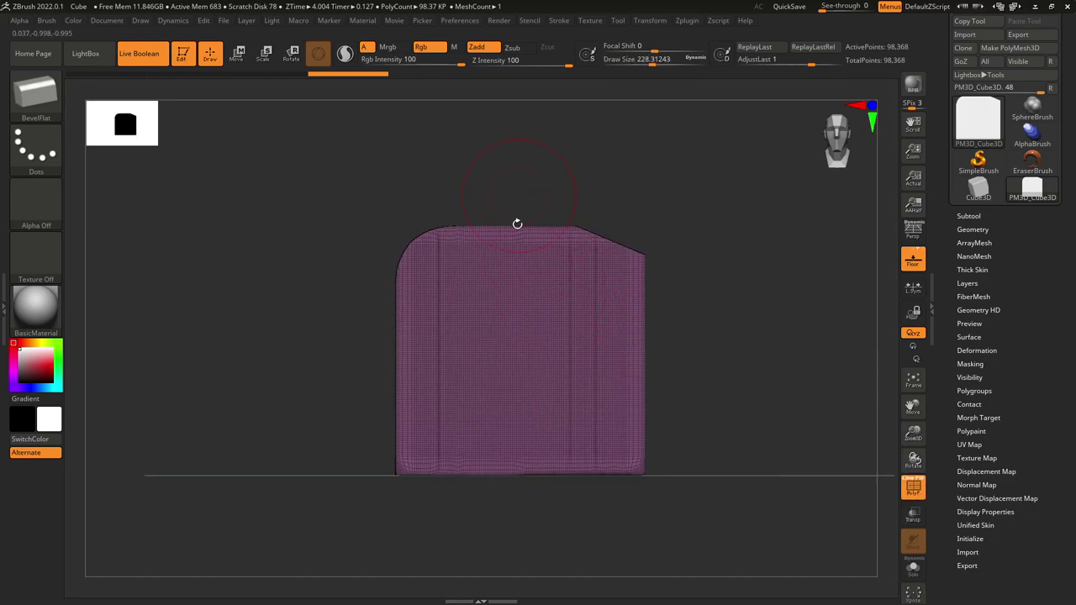
pyautogui.moveTo(515, 202)
pyautogui.keyDown('ctrl'); pyautogui.keyDown('shift'); pyautogui.mouseDown()
pyautogui.moveTo(518, 359)
pyautogui.moveTo(526, 321)
pyautogui.mouseUp(); pyautogui.keyUp('shift'); pyautogui.keyUp('ctrl')
# - Cut away the block's upper quarter on the chamfered side with an L-shaped KnifeCurve cut
pyautogui.keyDown('ctrl'); pyautogui.keyDown('shift'); pyautogui.click(42, 101); pyautogui.keyUp('shift'); pyautogui.keyUp('ctrl')
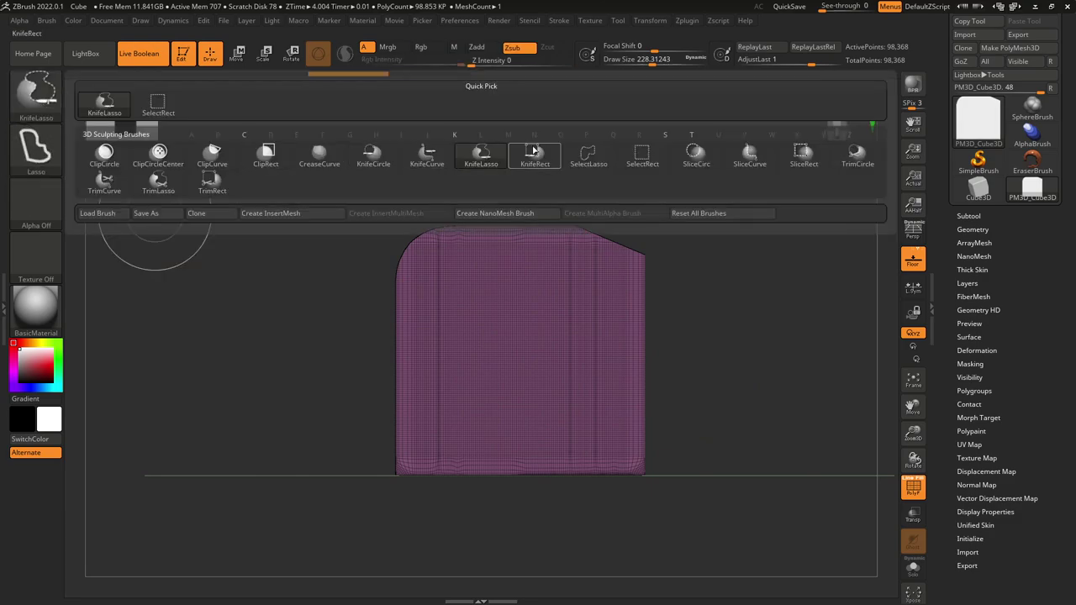
pyautogui.click(441, 163)
pyautogui.keyDown('ctrl'); pyautogui.keyDown('shift'); pyautogui.moveTo(514, 155); pyautogui.dragTo(510, 328); pyautogui.keyUp('shift'); pyautogui.keyUp('ctrl')
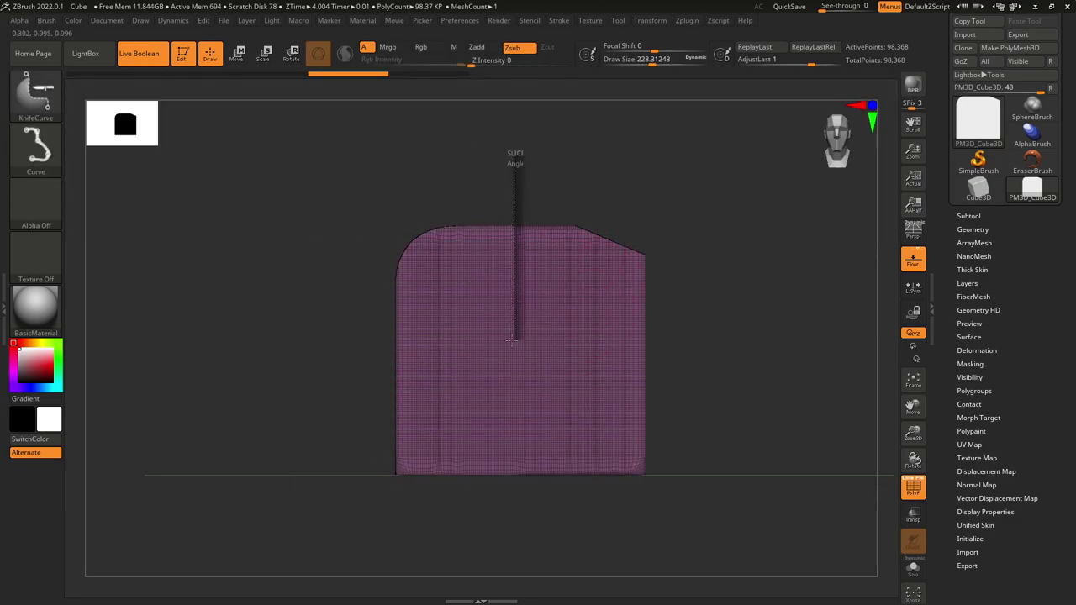
pyautogui.moveTo(634, 352)
pyautogui.keyDown('ctrl'); pyautogui.keyDown('shift'); pyautogui.mouseDown()
pyautogui.moveTo(732, 353)
pyautogui.moveTo(767, 336)
pyautogui.moveTo(779, 348)
pyautogui.mouseUp(); pyautogui.keyUp('shift'); pyautogui.keyUp('ctrl')
pyautogui.moveTo(780, 348)
pyautogui.mouseDown()
pyautogui.moveTo(771, 356)
pyautogui.moveTo(832, 363)
pyautogui.moveTo(789, 280)
pyautogui.moveTo(770, 318)
pyautogui.moveTo(789, 322)
pyautogui.moveTo(767, 263)
pyautogui.mouseUp()
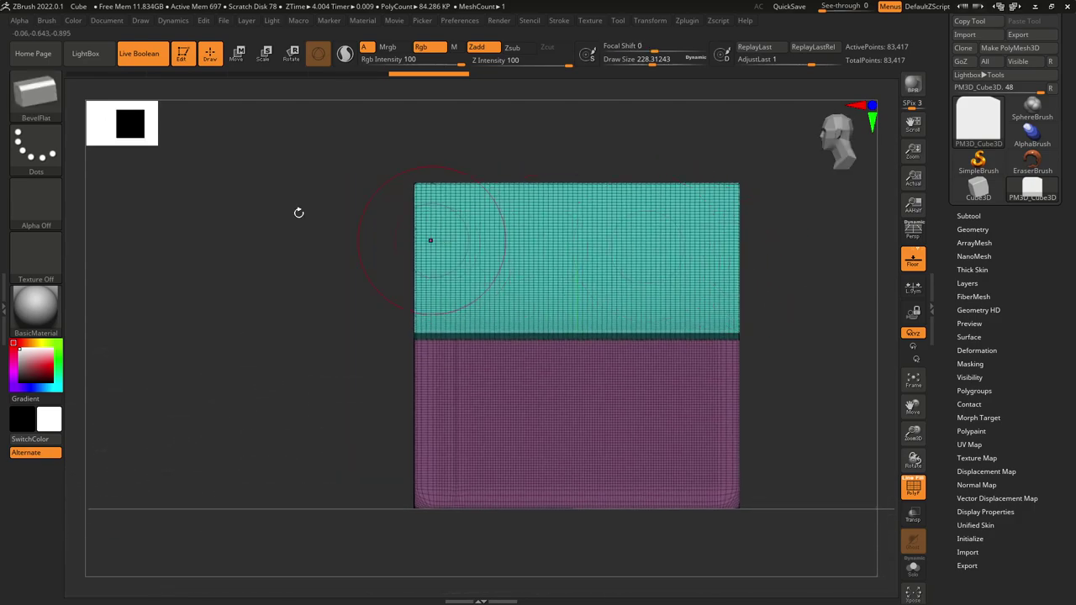
# - Choose the KnifeRect brush for cutting the mesh
pyautogui.click(37, 94)
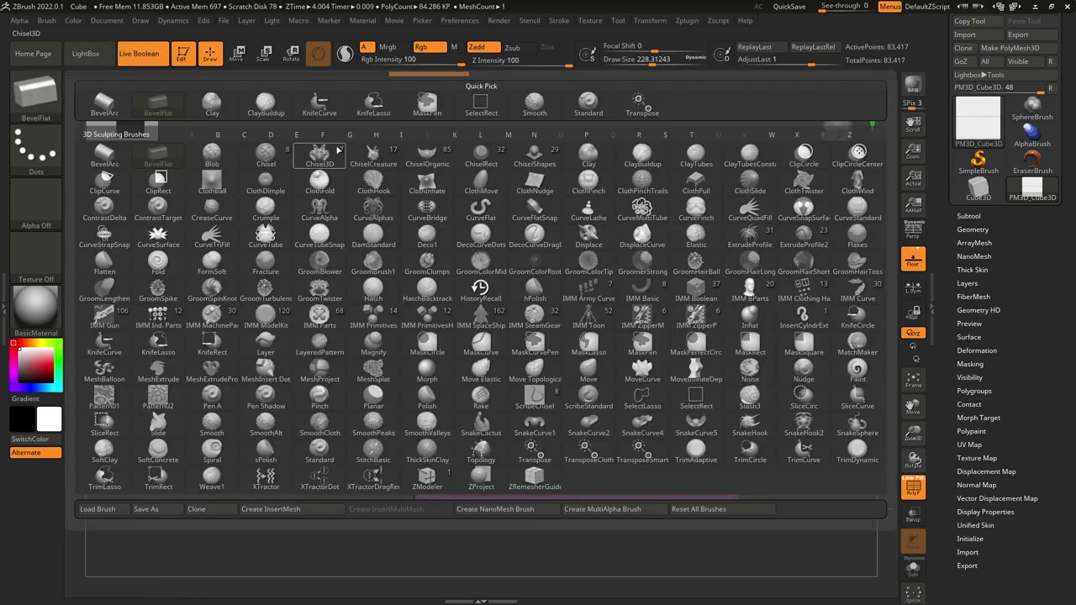
pyautogui.press('k')
pyautogui.press('c')
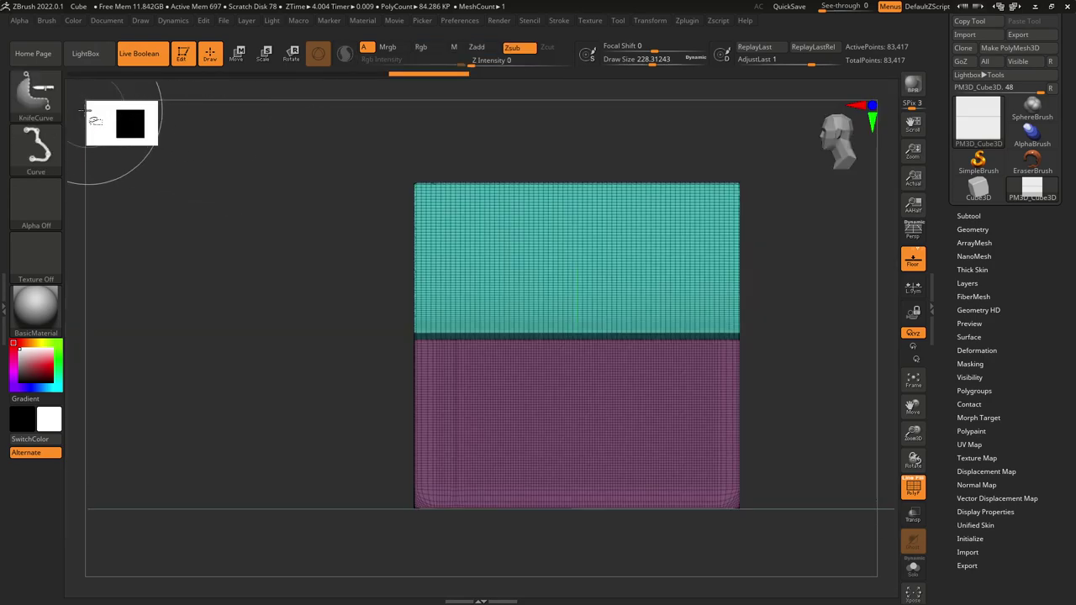
pyautogui.click(59, 106)
pyautogui.click(534, 154)
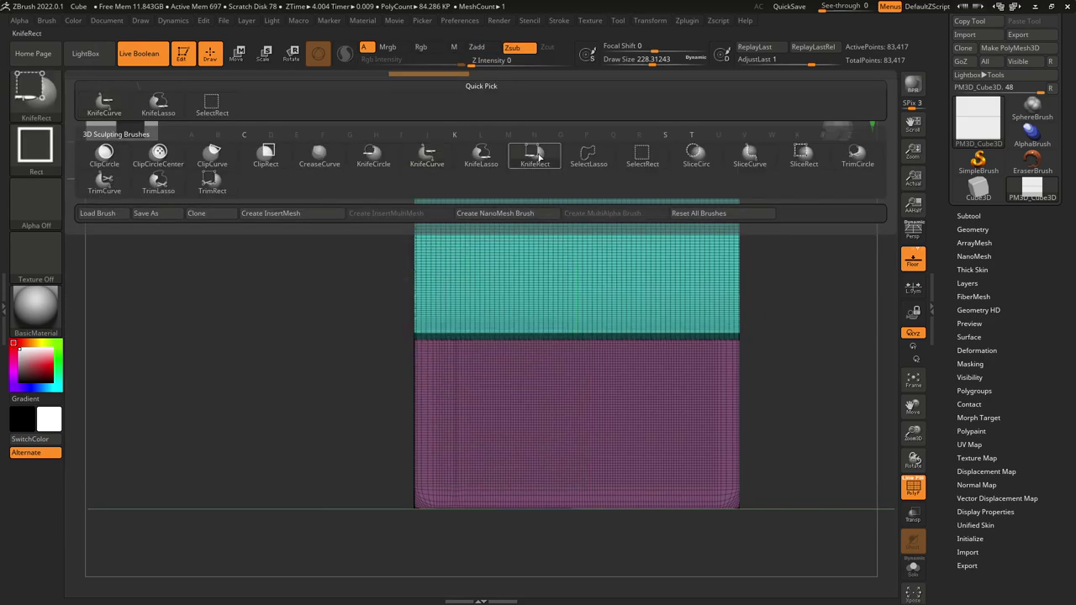
# - Try a tall rectangular KnifeRect cut down through the middle of the stepped block
pyautogui.keyDown('alt'); pyautogui.moveTo(670, 250); pyautogui.dragTo(656, 278); pyautogui.keyUp('alt')
pyautogui.keyDown('ctrl'); pyautogui.keyDown('shift'); pyautogui.moveTo(533, 152); pyautogui.dragTo(611, 440); pyautogui.keyUp('shift'); pyautogui.keyUp('ctrl')
pyautogui.moveTo(770, 312)
pyautogui.mouseDown()
pyautogui.moveTo(778, 354)
pyautogui.moveTo(460, 403)
pyautogui.mouseUp()
pyautogui.moveTo(680, 157); pyautogui.dragTo(692, 265)
# - Undo the knife cuts and bevels back to the plain DynaMesh cube
pyautogui.hotkey('ctrl', 'z')
pyautogui.hotkey('ctrl', 'z')
pyautogui.moveTo(748, 241)
pyautogui.mouseDown()
pyautogui.moveTo(798, 246)
pyautogui.moveTo(759, 356)
pyautogui.moveTo(742, 315)
pyautogui.moveTo(681, 337)
pyautogui.moveTo(692, 327)
pyautogui.moveTo(745, 392)
pyautogui.moveTo(714, 272)
pyautogui.moveTo(732, 245)
pyautogui.moveTo(833, 249)
pyautogui.moveTo(740, 196)
pyautogui.moveTo(739, 252)
pyautogui.moveTo(737, 213)
pyautogui.mouseUp()
pyautogui.hotkey('ctrl', 'z')
# - Cut a deep rectangular slot into the cube's top with KnifeRect in front view, and apply Mirror And Weld
pyautogui.keyDown('ctrl'); pyautogui.keyDown('shift'); pyautogui.moveTo(522, 167); pyautogui.dragTo(577, 375); pyautogui.keyUp('shift'); pyautogui.keyUp('ctrl')
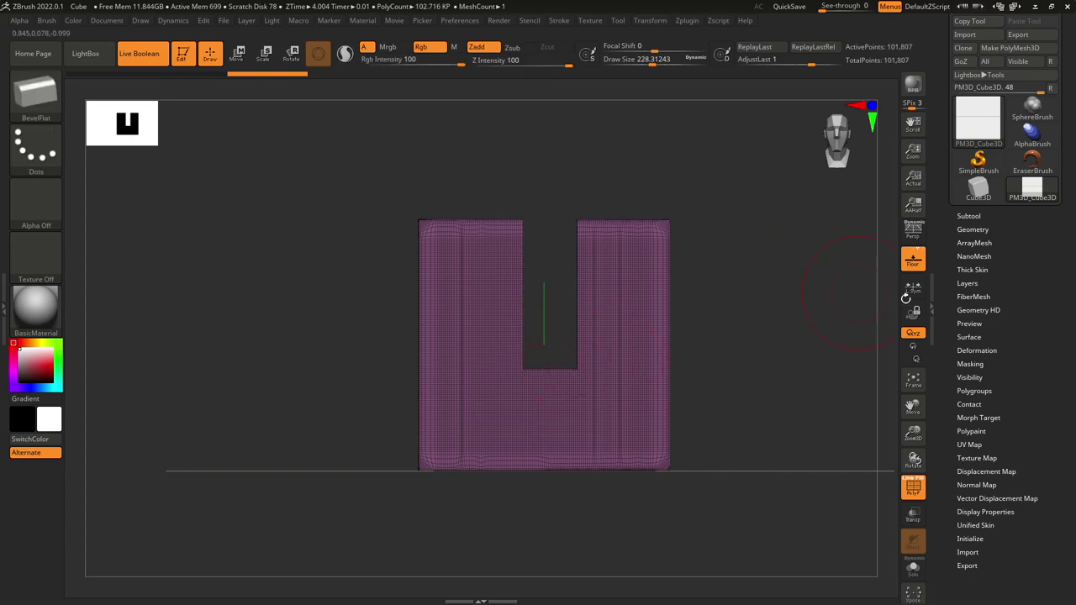
pyautogui.click(974, 229)
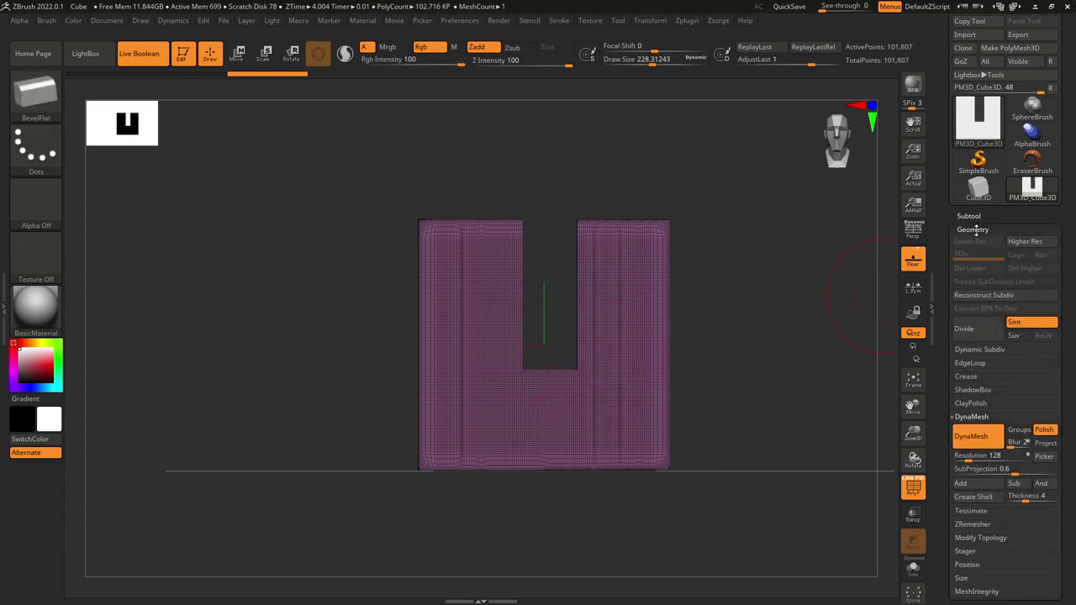
pyautogui.click(986, 538)
pyautogui.click(979, 497)
# - Cut away the slotted block's upper front quarter with KnifeRect in side view to form a step
pyautogui.moveTo(746, 272)
pyautogui.mouseDown()
pyautogui.moveTo(752, 329)
pyautogui.moveTo(793, 320)
pyautogui.moveTo(769, 307)
pyautogui.moveTo(745, 339)
pyautogui.mouseUp()
pyautogui.moveTo(181, 209); pyautogui.dragTo(130, 160)
pyautogui.moveTo(744, 142)
pyautogui.keyDown('ctrl'); pyautogui.keyDown('shift'); pyautogui.mouseDown()
pyautogui.moveTo(516, 312)
pyautogui.moveTo(519, 325)
pyautogui.moveTo(572, 293)
pyautogui.moveTo(596, 312)
pyautogui.moveTo(496, 338)
pyautogui.moveTo(507, 338)
pyautogui.mouseUp(); pyautogui.keyUp('shift'); pyautogui.keyUp('ctrl')
pyautogui.moveTo(724, 286); pyautogui.dragTo(604, 250)
# - Examine the stepped, slotted block and its new cut faces from several angles
pyautogui.moveTo(742, 191); pyautogui.dragTo(740, 259)
pyautogui.rightClick(737, 243)
pyautogui.keyDown('ctrl'); pyautogui.moveTo(737, 243); pyautogui.dragTo(743, 266, button='right'); pyautogui.keyUp('ctrl')
pyautogui.moveTo(744, 266)
pyautogui.mouseDown()
pyautogui.moveTo(742, 209)
pyautogui.moveTo(731, 243)
pyautogui.moveTo(742, 264)
pyautogui.mouseUp()
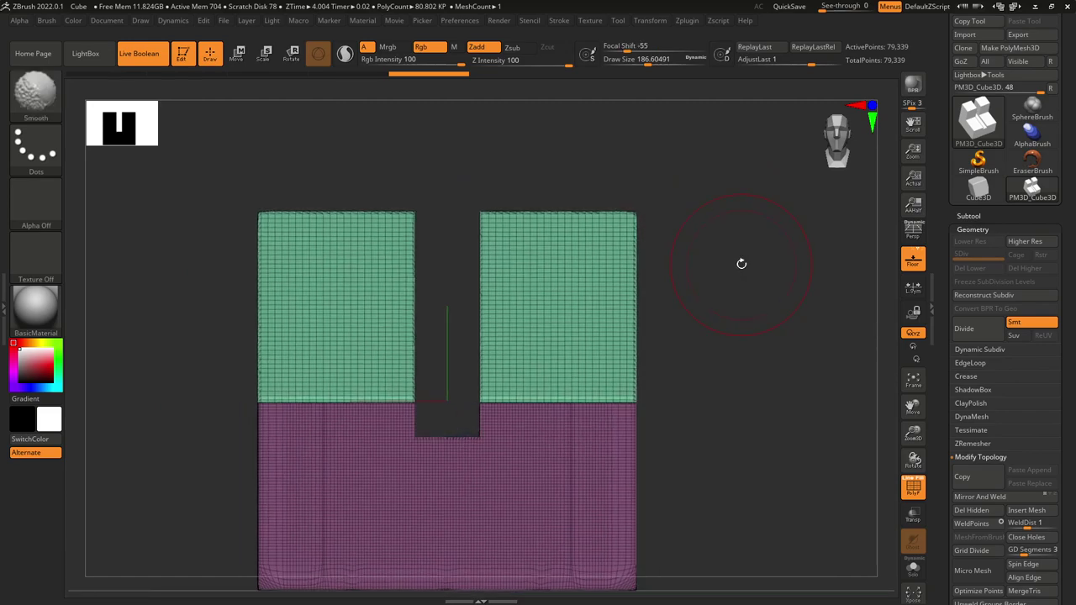
pyautogui.moveTo(451, 271); pyautogui.dragTo(506, 298, button='right')
pyautogui.moveTo(785, 291); pyautogui.dragTo(622, 210)
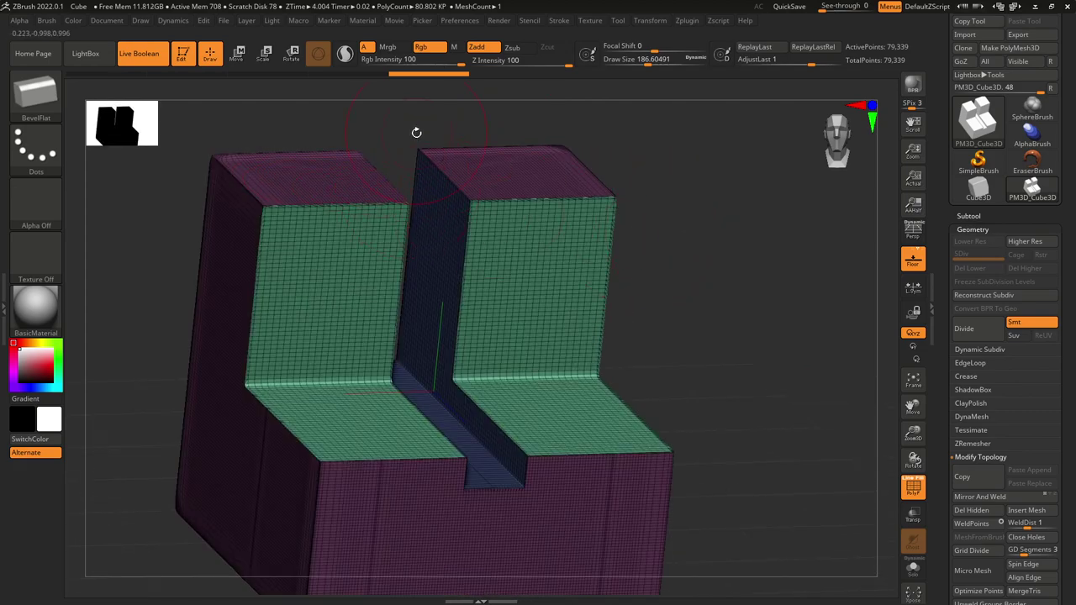
pyautogui.keyDown('shift'); pyautogui.moveTo(644, 181); pyautogui.dragTo(438, 175); pyautogui.keyUp('shift')
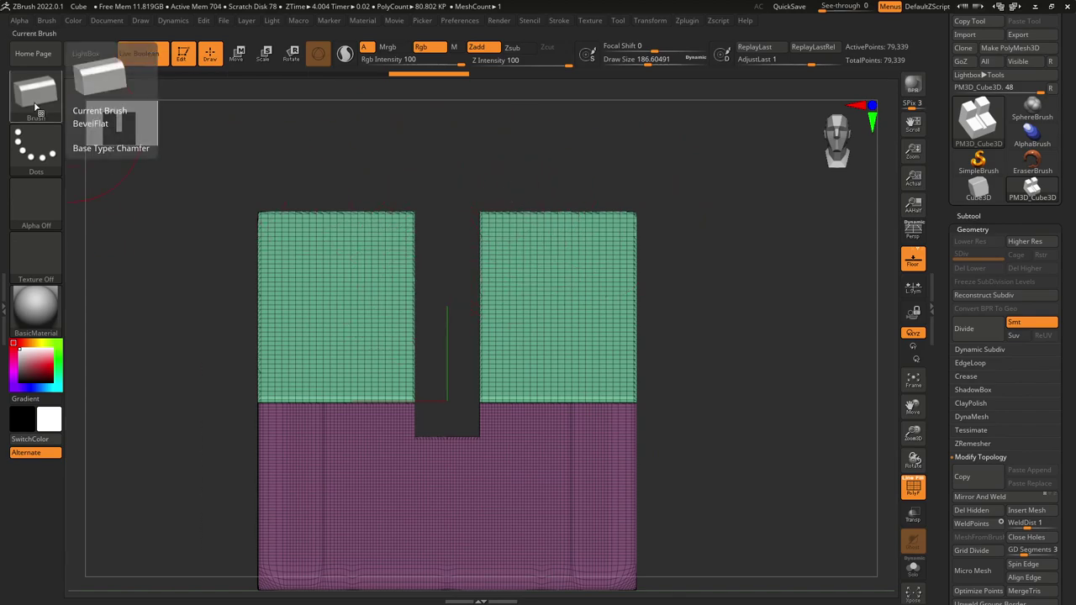
pyautogui.moveTo(204, 149)
pyautogui.mouseDown()
pyautogui.moveTo(514, 173)
pyautogui.moveTo(711, 245)
pyautogui.moveTo(694, 274)
pyautogui.mouseUp()
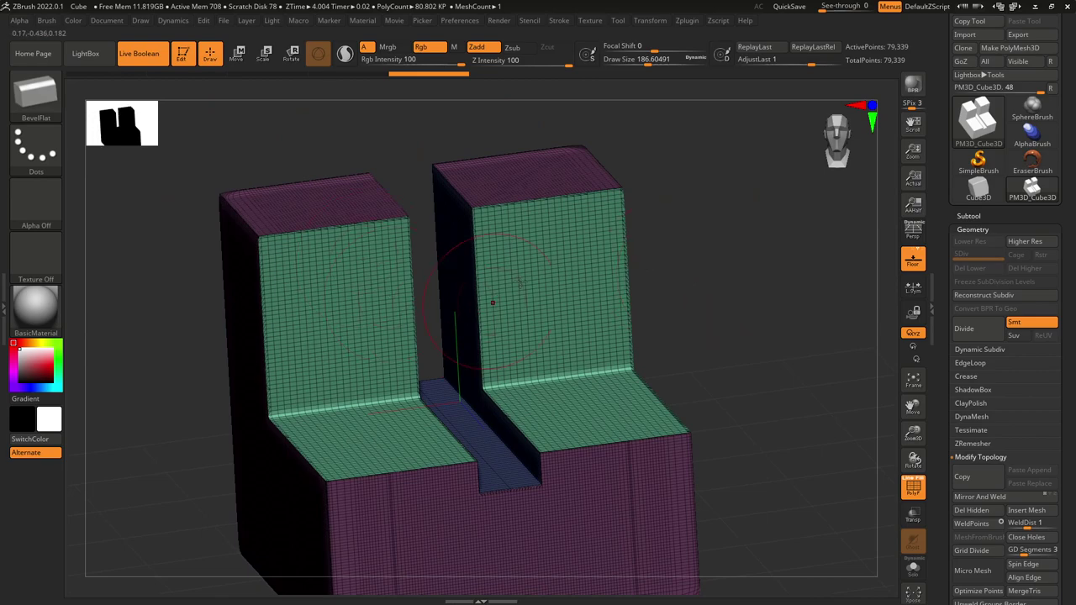
# - Cut a circular hole through the block's centre with KnifeCircle in front view, and apply Mirror And Weld
pyautogui.keyDown('shift'); pyautogui.moveTo(408, 180); pyautogui.dragTo(392, 146); pyautogui.keyUp('shift')
pyautogui.keyDown('ctrl'); pyautogui.keyDown('shift'); pyautogui.click(58, 96); pyautogui.keyUp('shift'); pyautogui.keyUp('ctrl')
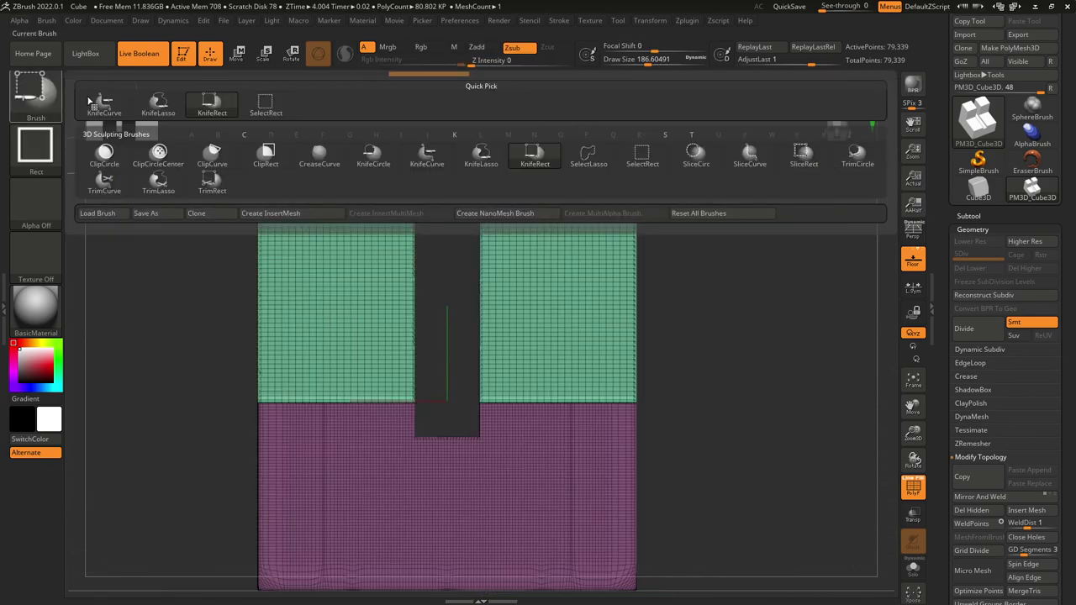
pyautogui.click(364, 164)
pyautogui.moveTo(447, 313); pyautogui.dragTo(548, 494)
pyautogui.moveTo(763, 394); pyautogui.dragTo(807, 462)
pyautogui.click(1023, 502)
# - Turn off the polyframe display for a close look at the circular cut's surface
pyautogui.moveTo(815, 387); pyautogui.dragTo(752, 343)
pyautogui.keyDown('alt'); pyautogui.moveTo(727, 367); pyautogui.dragTo(790, 252); pyautogui.keyUp('alt')
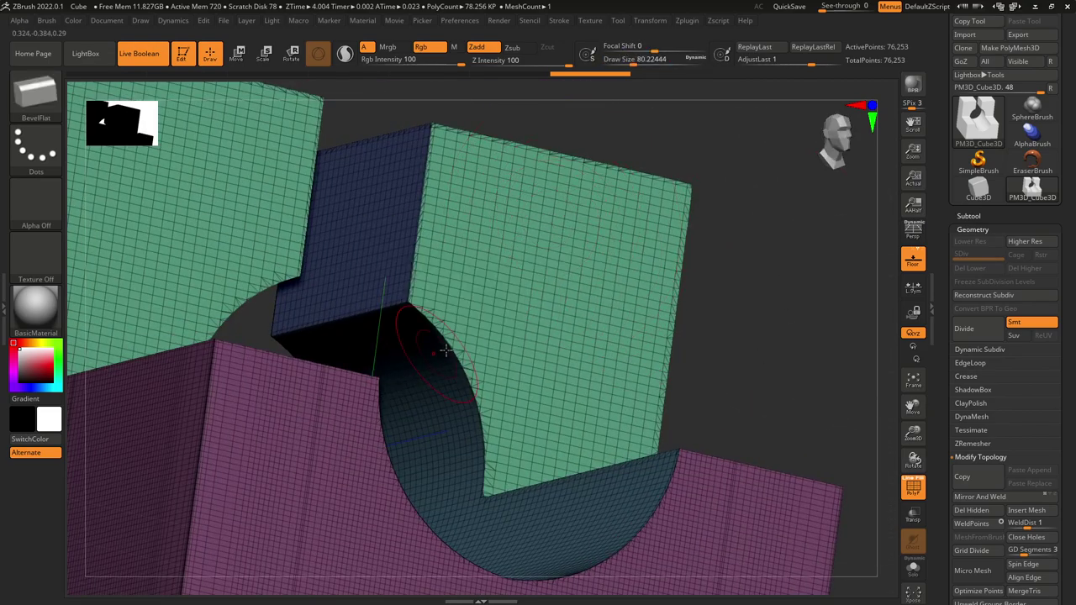
pyautogui.click(913, 486)
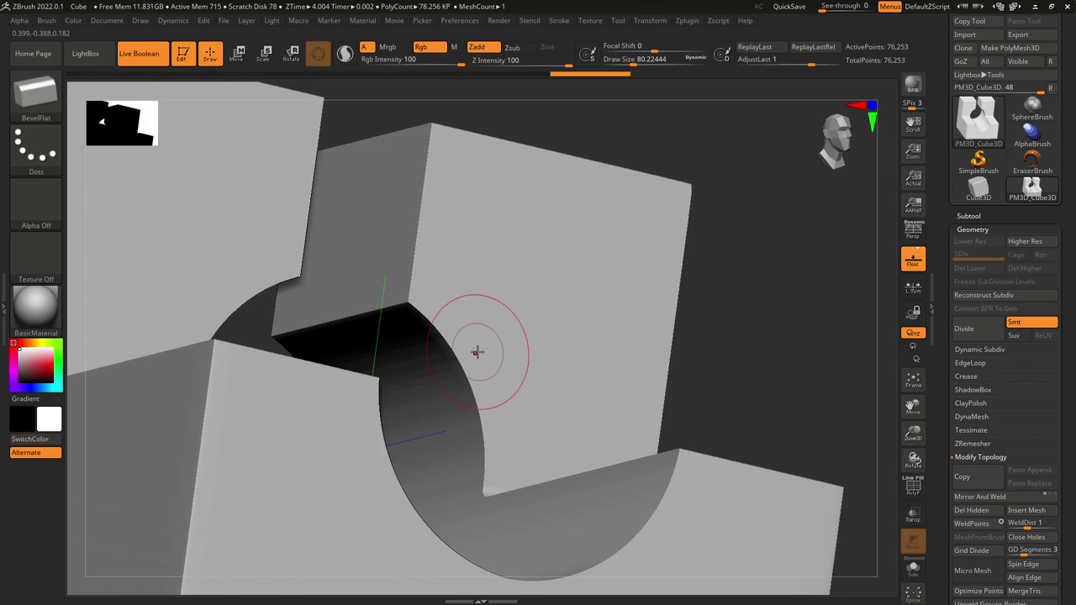
# - Try to bevel the circular cut's rim with the BevelArc brush, and undo the strokes
pyautogui.press('b')
pyautogui.press('d')
pyautogui.press('s')
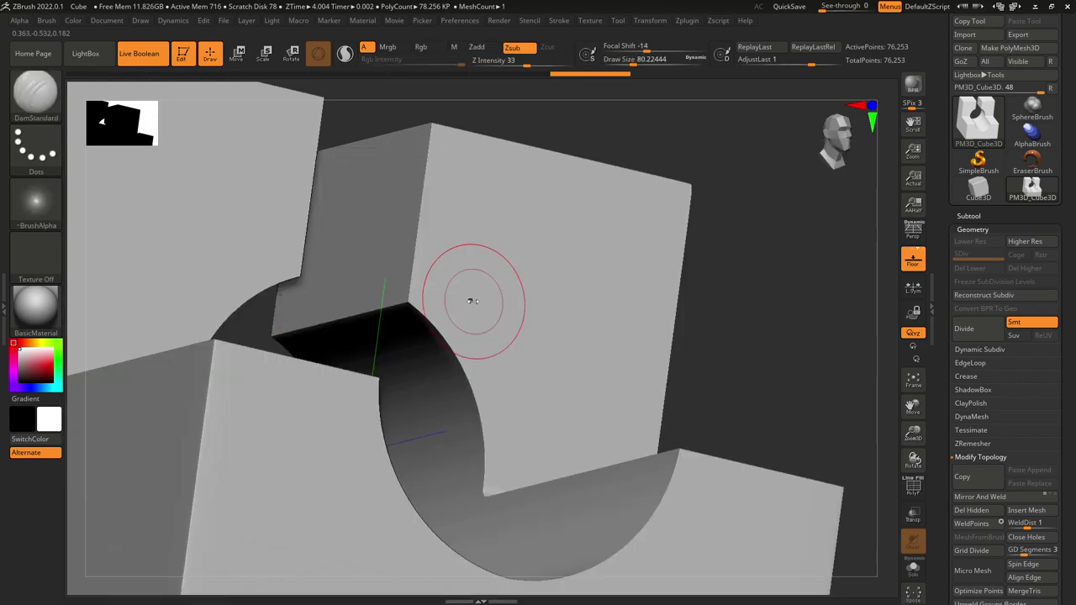
pyautogui.press('b')
pyautogui.click(94, 225)
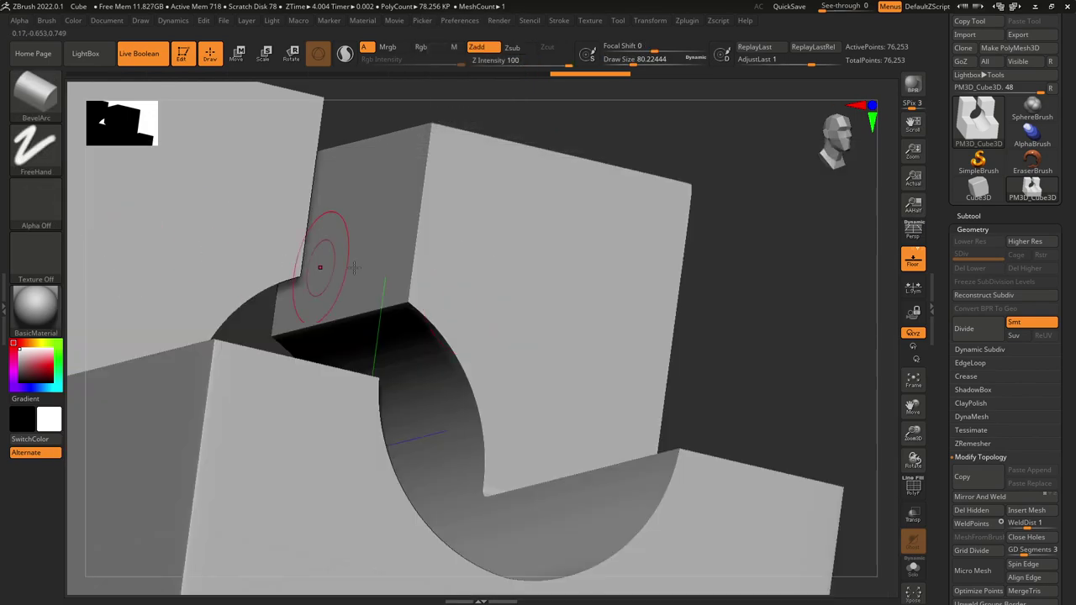
pyautogui.moveTo(425, 348)
pyautogui.mouseDown()
pyautogui.moveTo(454, 339)
pyautogui.moveTo(457, 353)
pyautogui.moveTo(391, 299)
pyautogui.moveTo(438, 337)
pyautogui.moveTo(471, 399)
pyautogui.moveTo(525, 454)
pyautogui.mouseUp()
pyautogui.moveTo(743, 389); pyautogui.dragTo(673, 424)
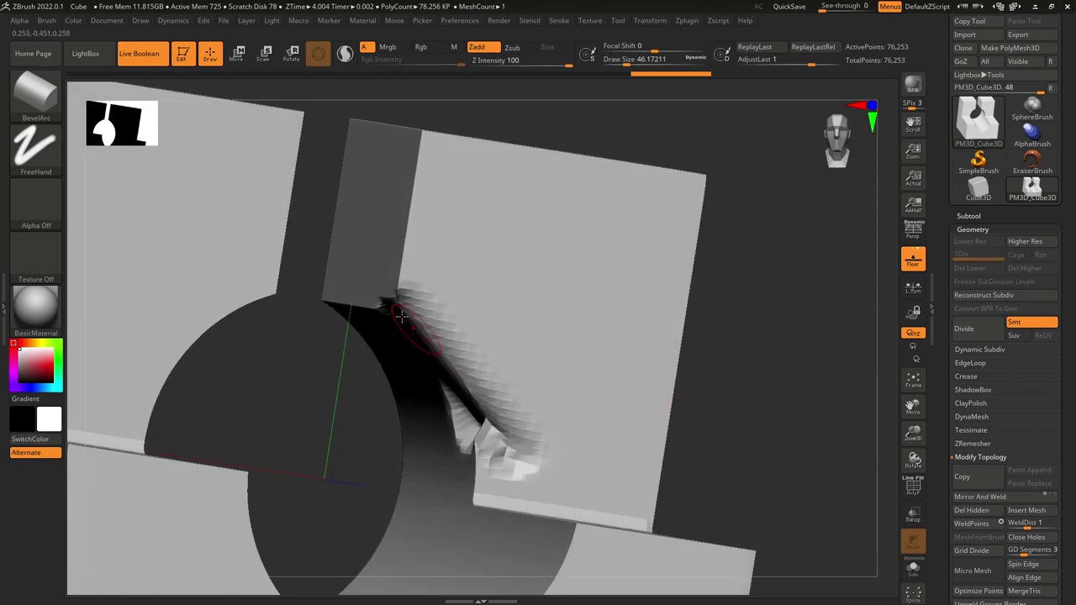
pyautogui.hotkey('ctrl', 'z')
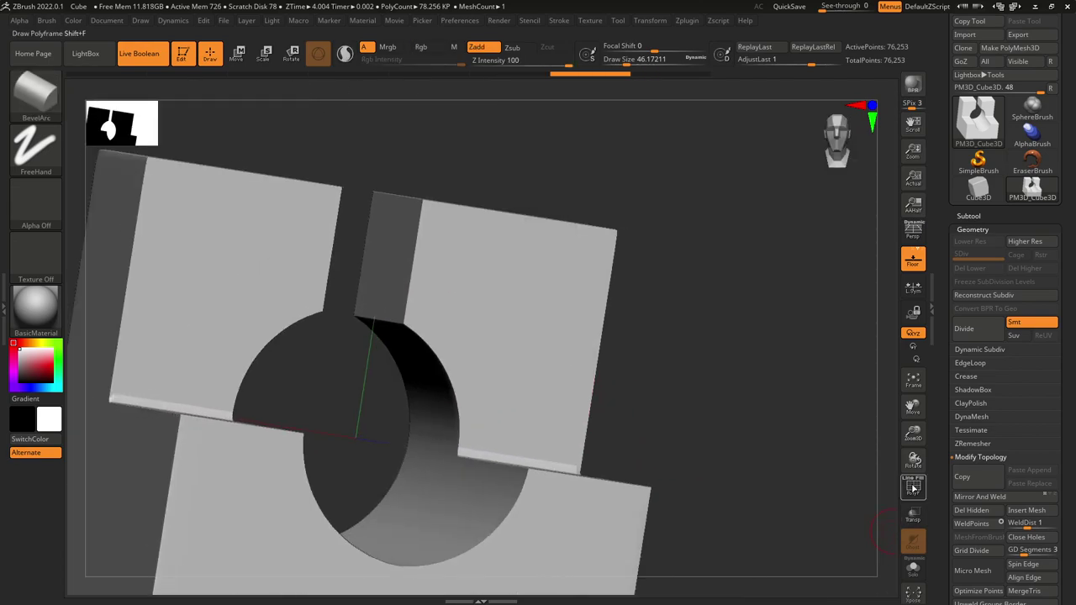
# - Turn the polyframe display back on and launch BevelPro for the block subtool
pyautogui.click(913, 486)
pyautogui.moveTo(828, 437); pyautogui.dragTo(756, 312)
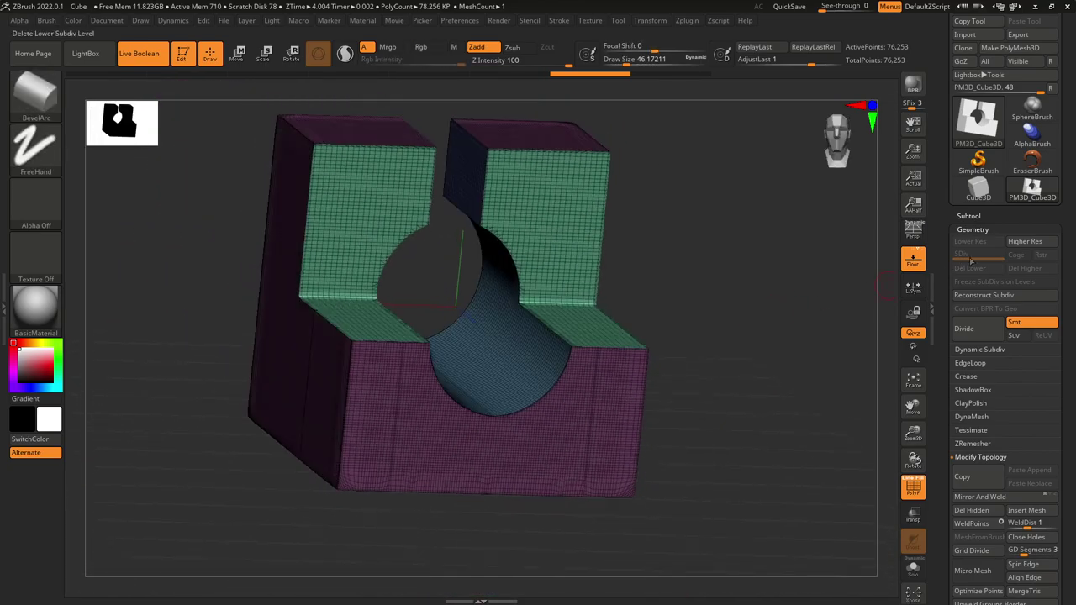
pyautogui.click(1001, 229)
pyautogui.click(977, 190)
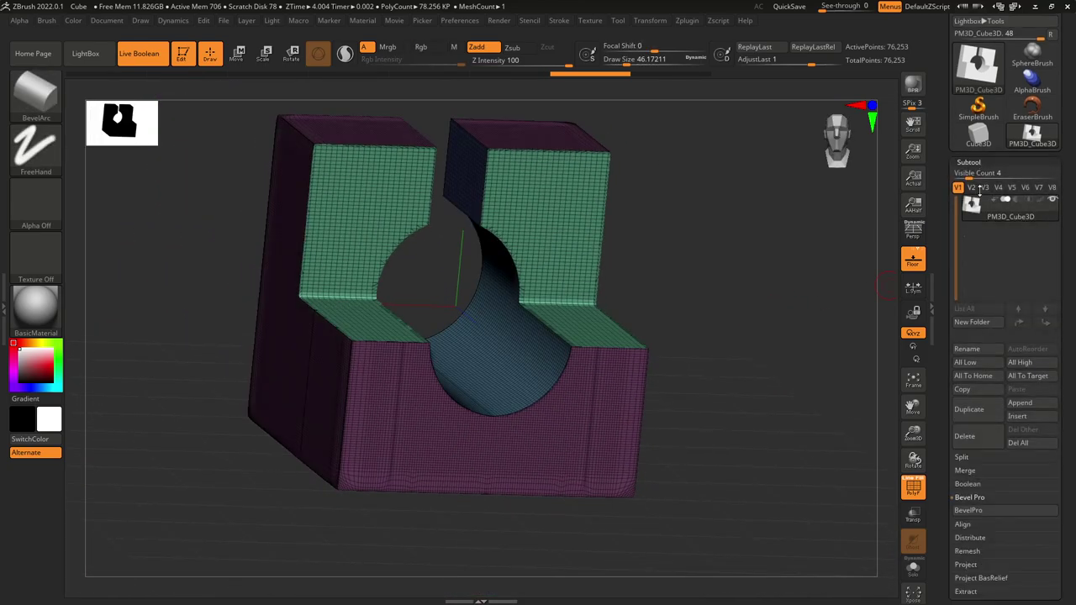
pyautogui.click(987, 511)
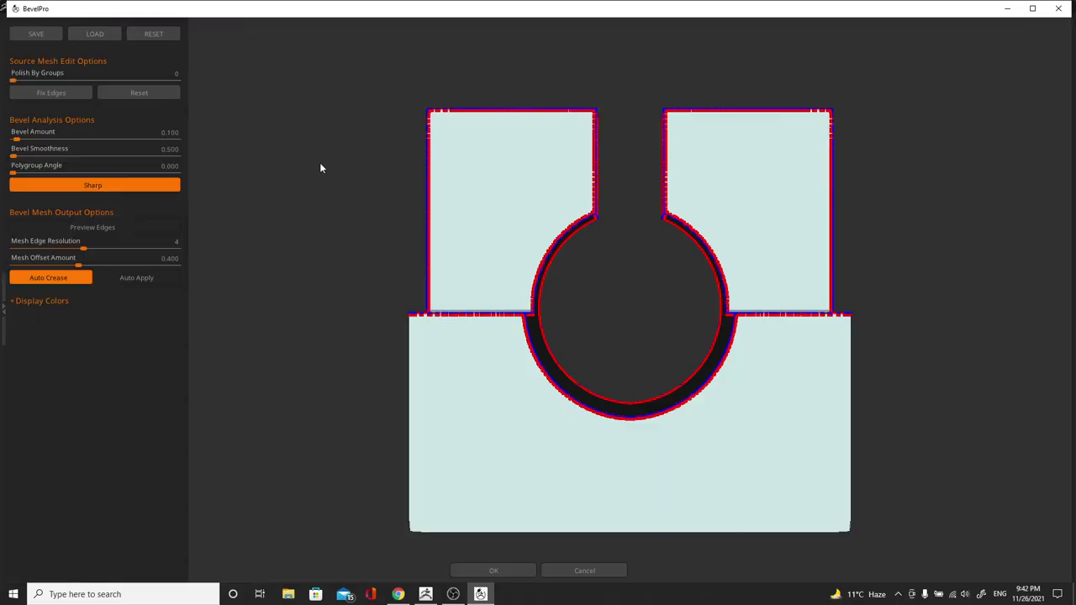
# - Examine the edges marked for bevelling on the block from several angles and close up at the corners
pyautogui.moveTo(603, 313); pyautogui.dragTo(495, 345)
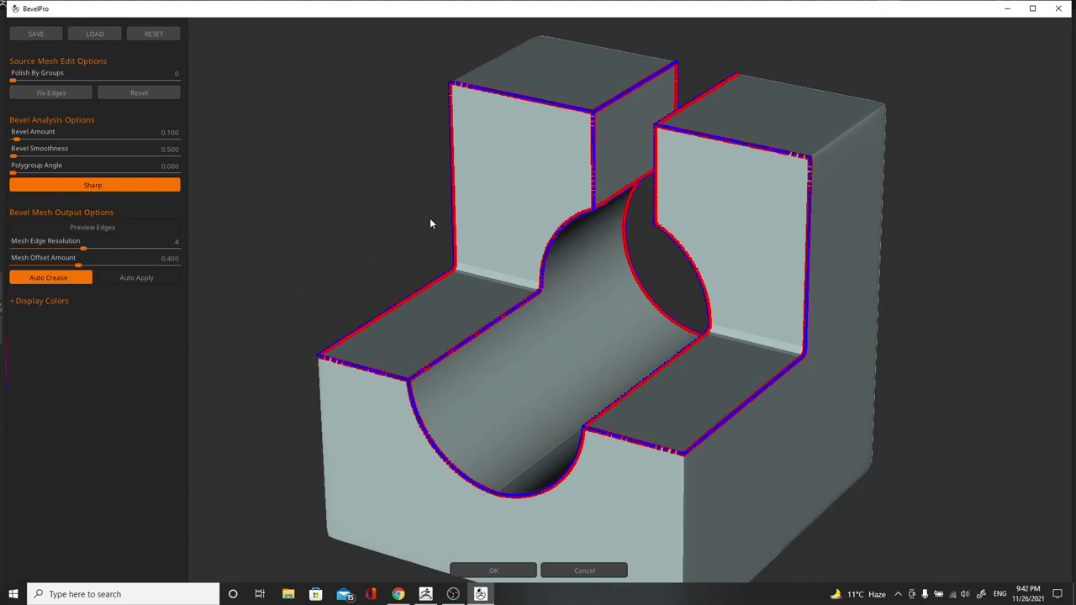
pyautogui.moveTo(346, 219); pyautogui.dragTo(417, 196)
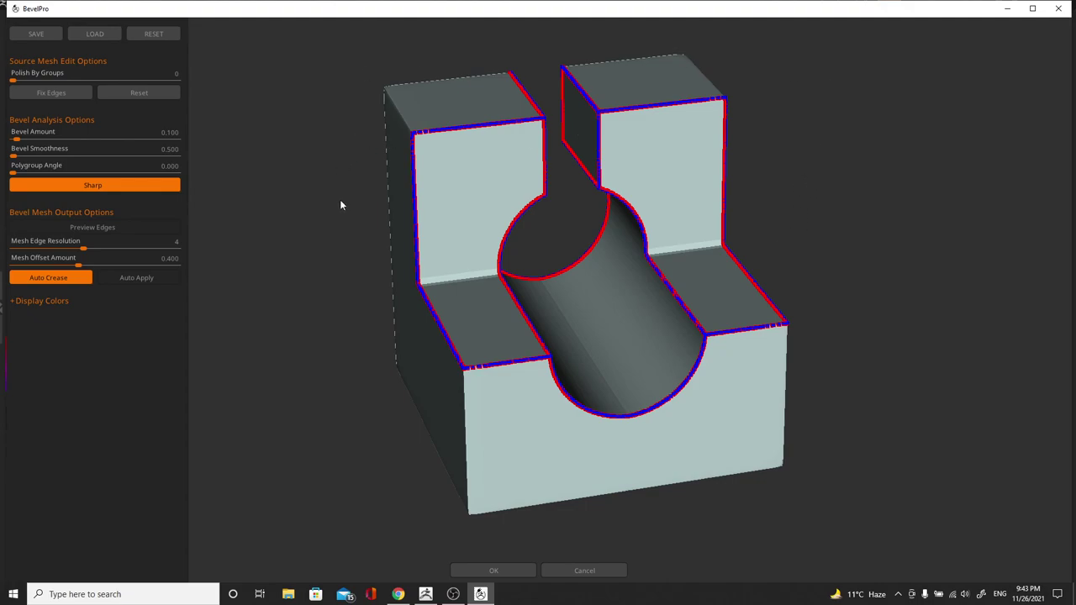
pyautogui.keyDown('ctrl'); pyautogui.moveTo(865, 217); pyautogui.dragTo(871, 551, button='right'); pyautogui.keyUp('ctrl')
pyautogui.keyDown('ctrl'); pyautogui.moveTo(871, 551); pyautogui.dragTo(962, 460, button='right'); pyautogui.keyUp('ctrl')
pyautogui.keyDown('alt'); pyautogui.moveTo(284, 328); pyautogui.dragTo(292, 402, button='right'); pyautogui.keyUp('alt')
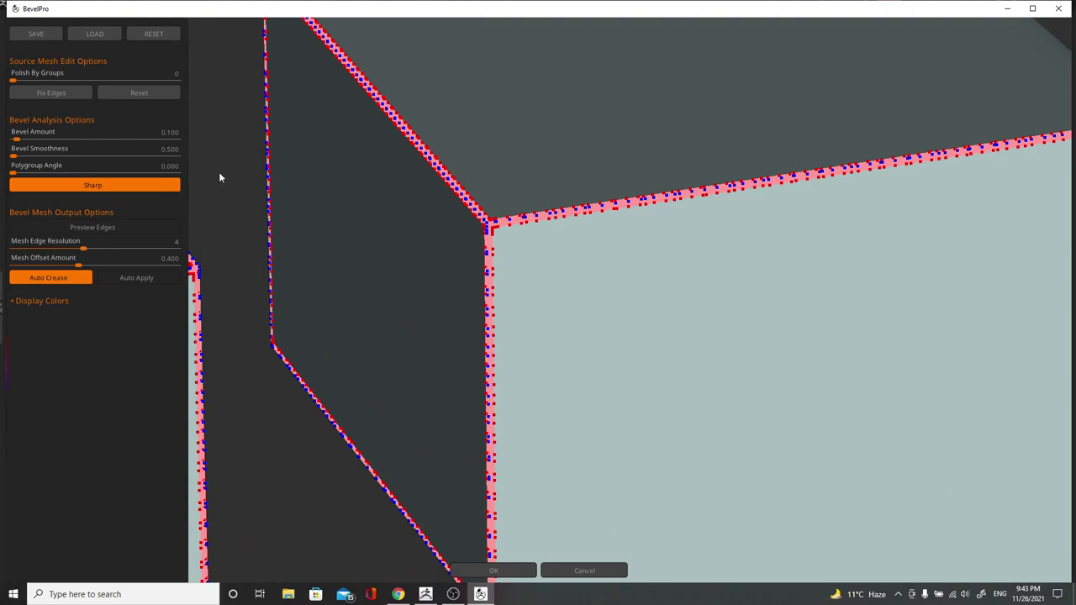
pyautogui.moveTo(219, 177); pyautogui.dragTo(507, 284, button='middle')
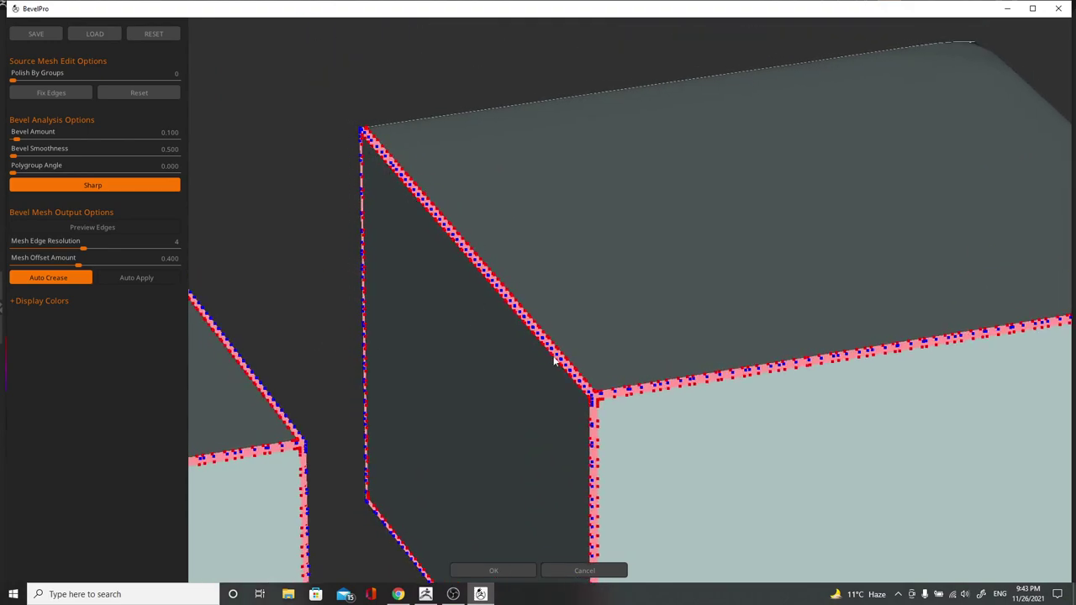
pyautogui.moveTo(368, 323); pyautogui.dragTo(932, 272, button='middle')
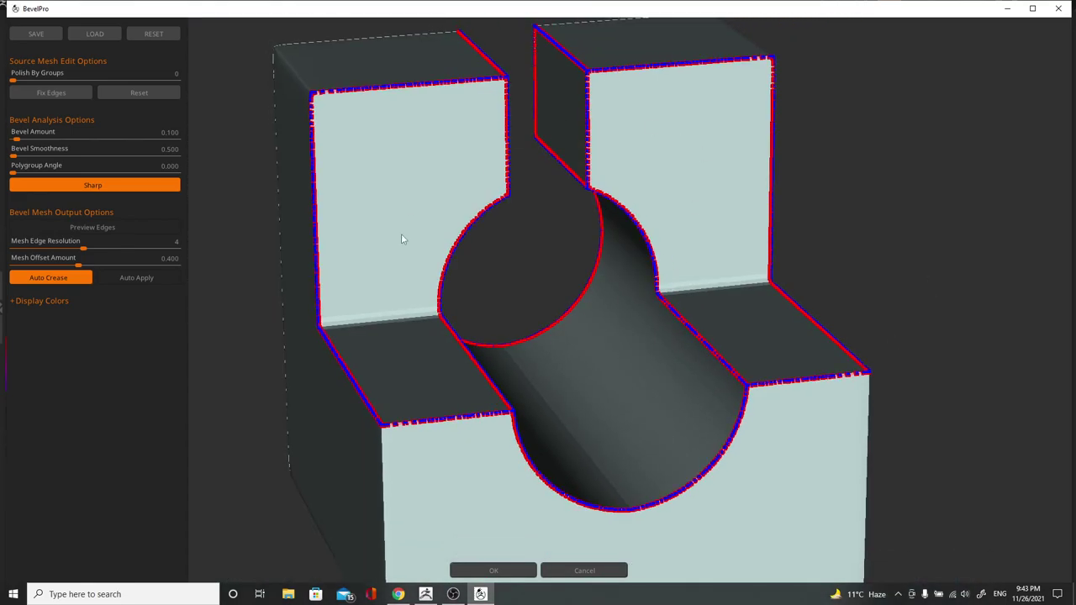
pyautogui.moveTo(770, 128); pyautogui.dragTo(329, 187, button='middle')
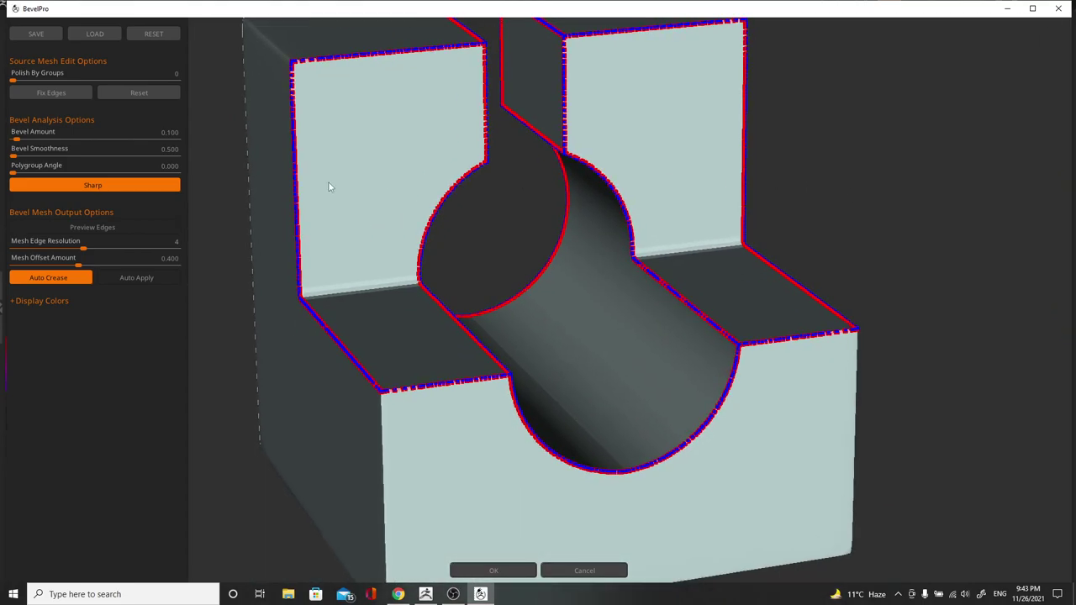
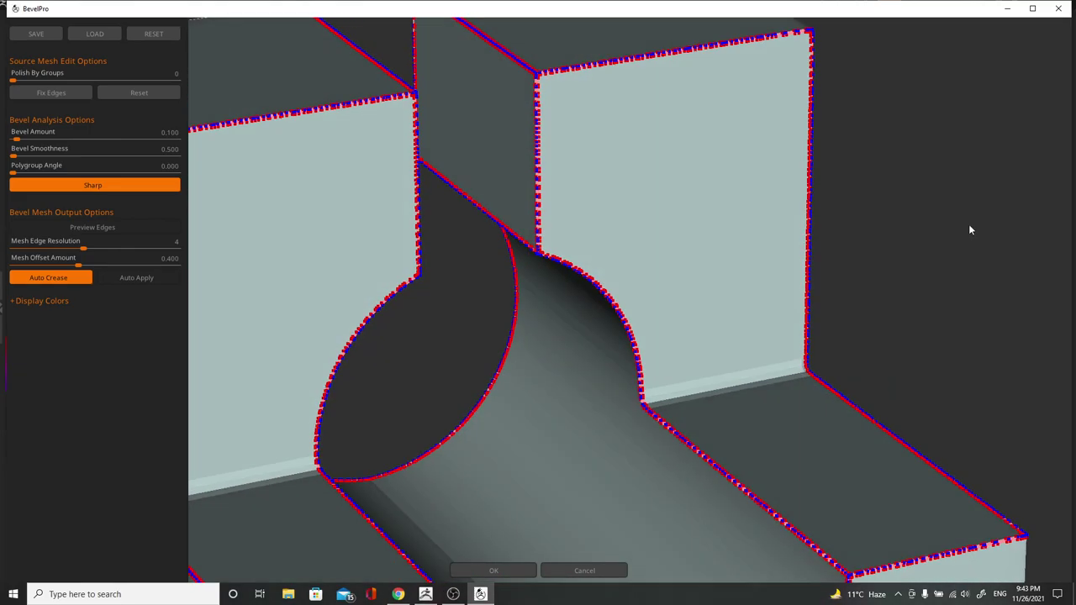
# - Set the Bevel Amount to 0.803 to widen the bevel bands along the block's edges
pyautogui.moveTo(17, 139); pyautogui.dragTo(52, 140)
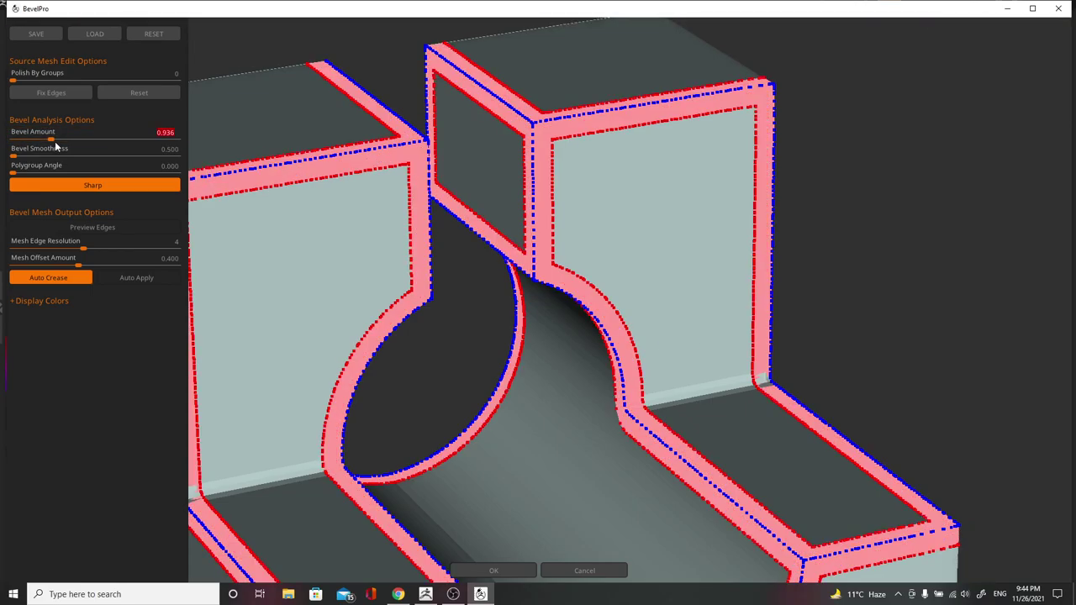
pyautogui.moveTo(51, 143); pyautogui.dragTo(45, 142)
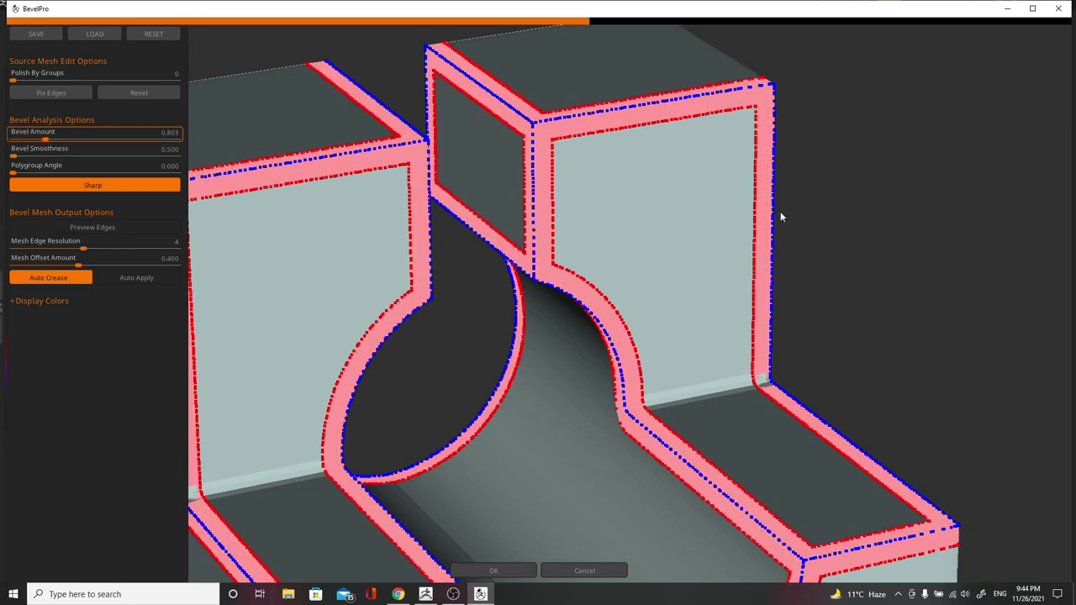
pyautogui.moveTo(880, 229); pyautogui.dragTo(798, 216)
# - Try a Bevel Smoothness of 42.609, check the bands in side view, and reduce it to 3.067
pyautogui.moveTo(15, 162); pyautogui.dragTo(83, 160)
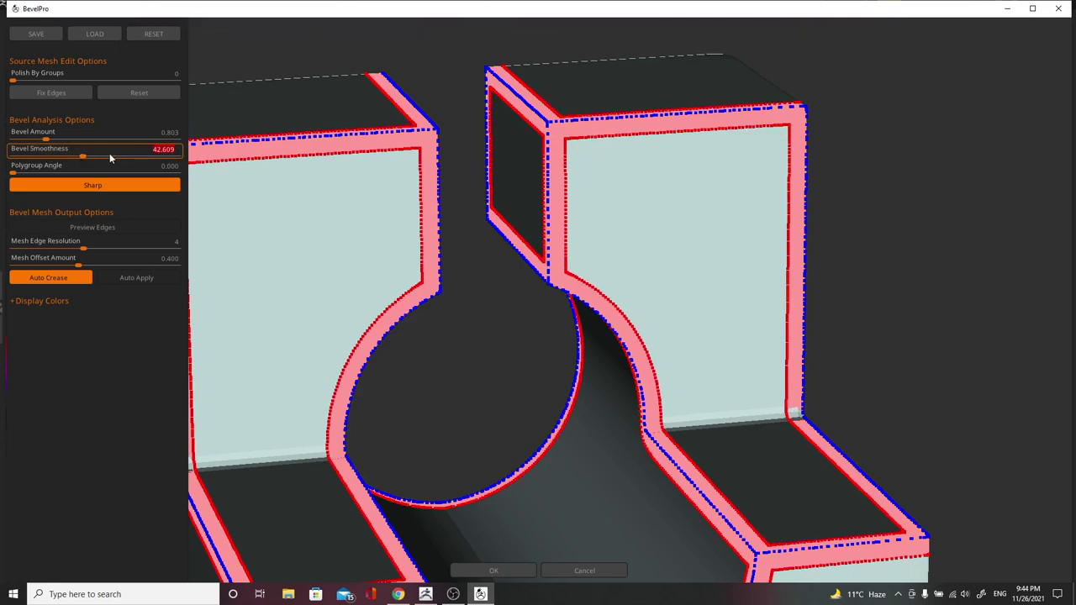
pyautogui.moveTo(913, 248); pyautogui.dragTo(665, 233)
pyautogui.moveTo(26, 155); pyautogui.dragTo(18, 155)
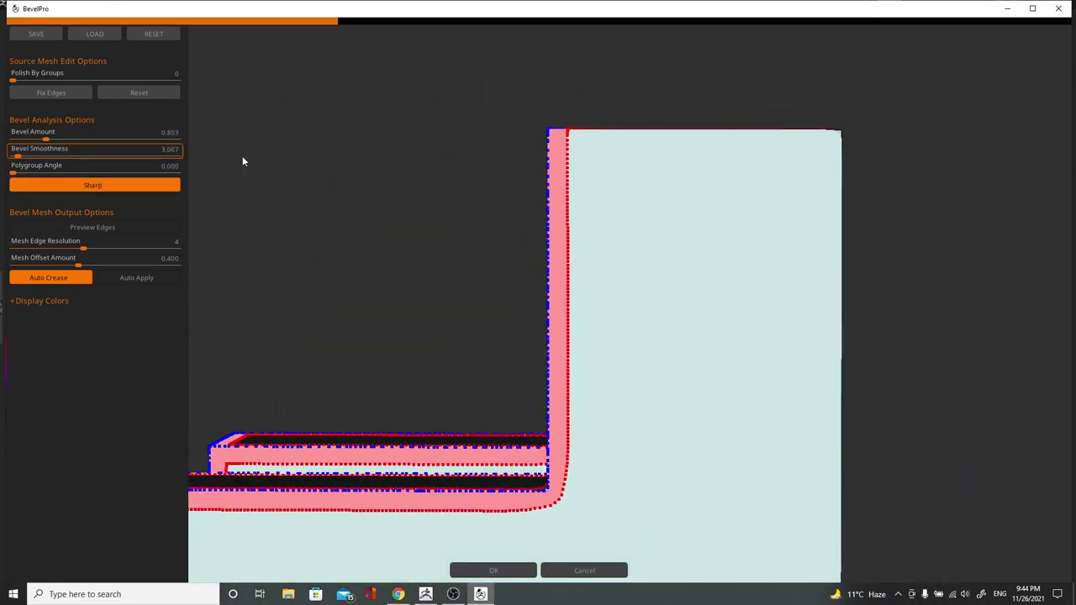
pyautogui.moveTo(335, 167); pyautogui.dragTo(417, 192)
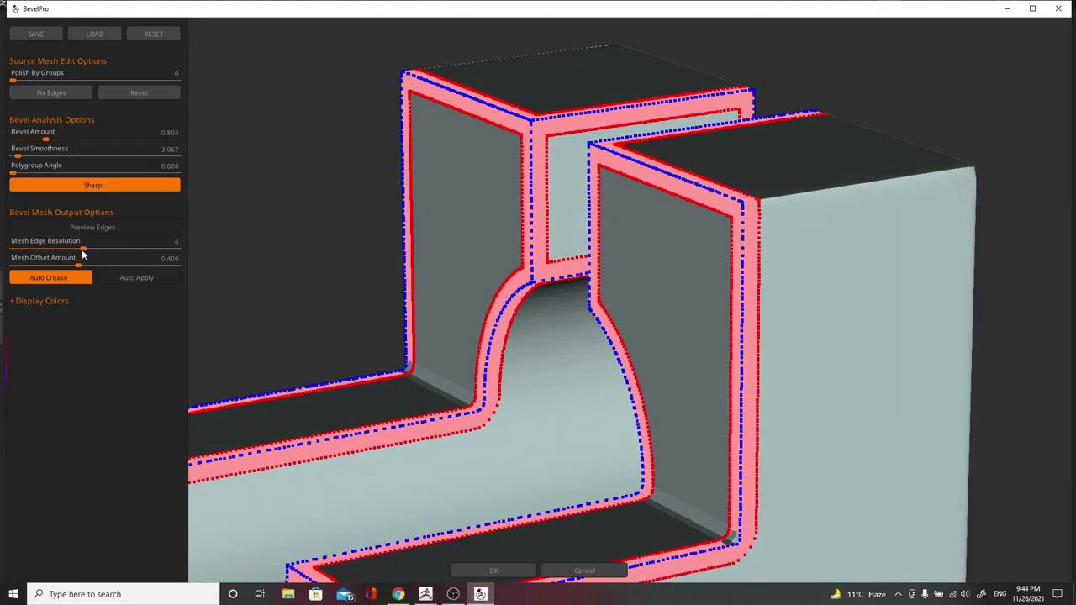
# - Try a higher Polygroup Angle and return it to 0
pyautogui.click(17, 172)
pyautogui.moveTo(63, 175); pyautogui.dragTo(7, 173)
pyautogui.moveTo(232, 223); pyautogui.dragTo(260, 228)
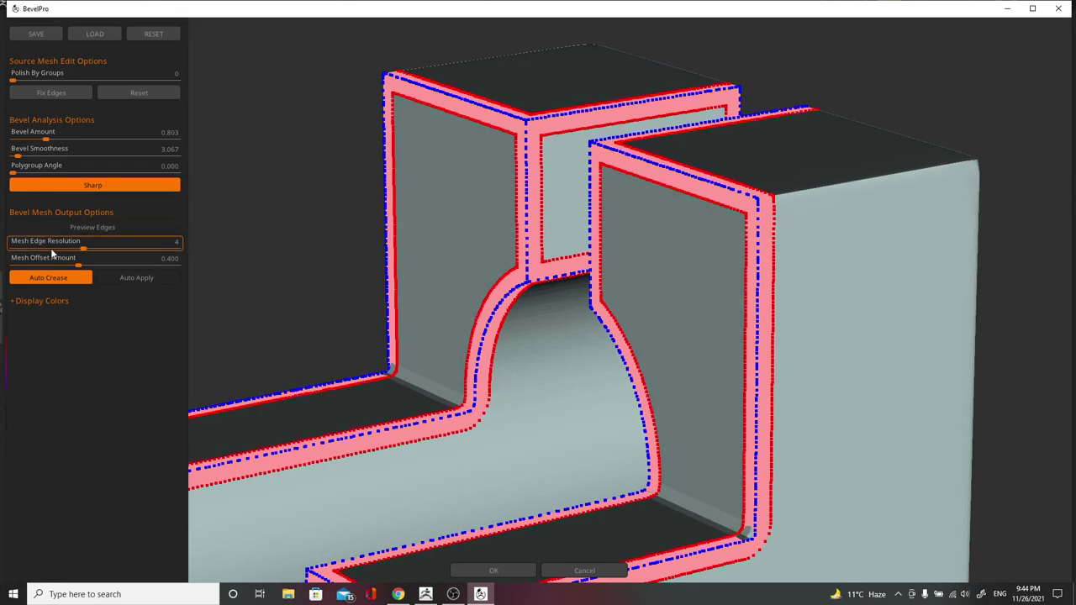
# - Set the Mesh Edge Resolution to 1 and inspect the bevel bands around the block
pyautogui.moveTo(74, 254); pyautogui.dragTo(23, 249)
pyautogui.moveTo(266, 111); pyautogui.dragTo(896, 181)
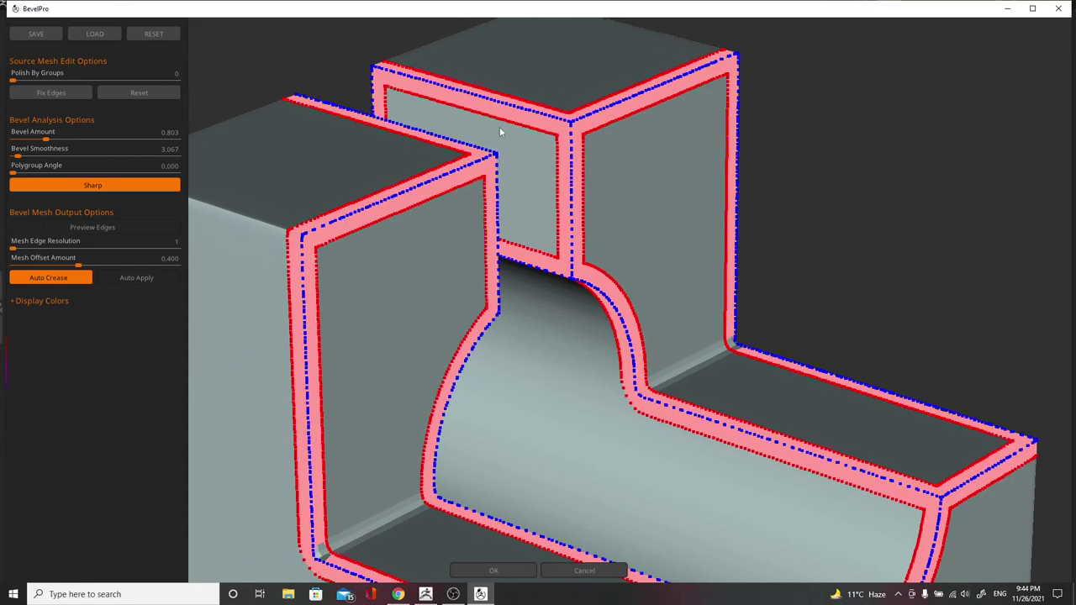
pyautogui.moveTo(563, 126); pyautogui.dragTo(929, 251)
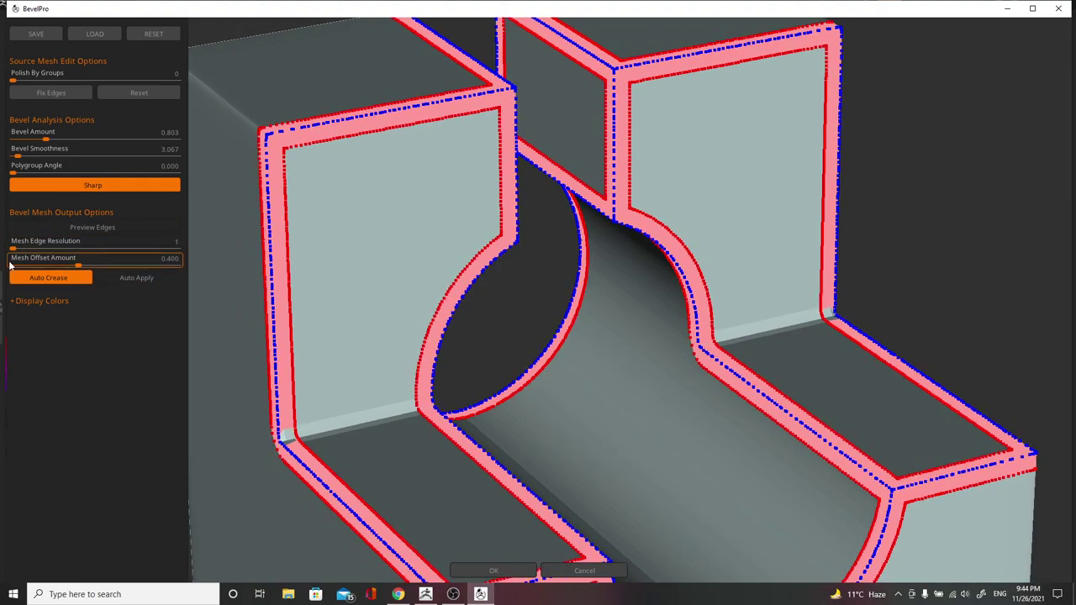
# - Try several Mesh Offset Amounts, including 0.263, checking the bands along the circular cut, and settle on 0.589
pyautogui.moveTo(71, 266); pyautogui.dragTo(128, 266)
pyautogui.moveTo(296, 274); pyautogui.dragTo(441, 207)
pyautogui.moveTo(94, 262); pyautogui.dragTo(36, 263)
pyautogui.moveTo(353, 231); pyautogui.dragTo(391, 226)
pyautogui.moveTo(392, 226); pyautogui.dragTo(437, 242, button='right')
pyautogui.click(43, 264)
pyautogui.click(56, 264)
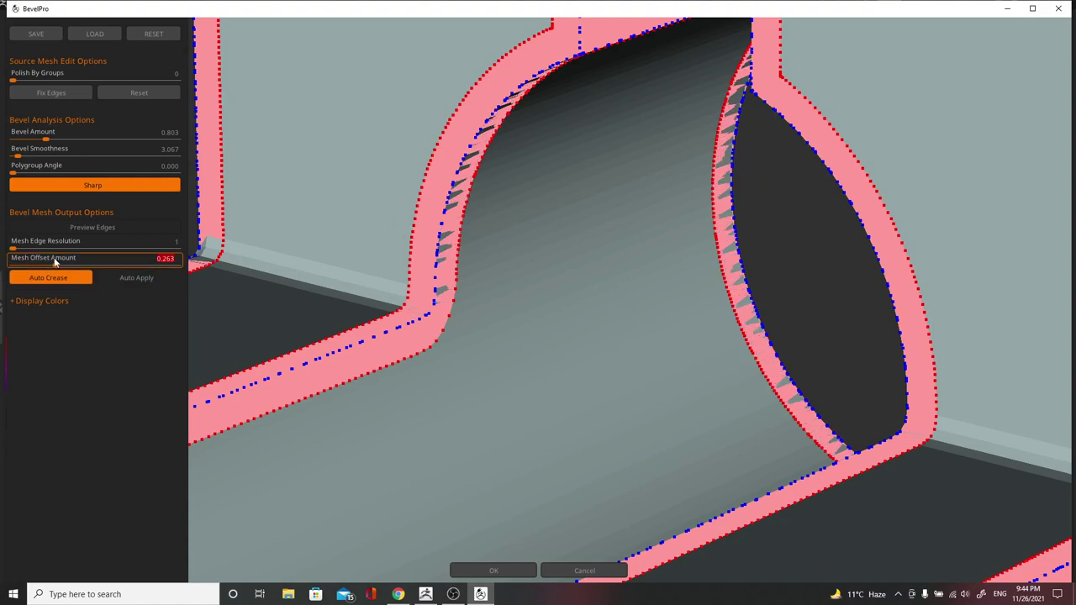
pyautogui.moveTo(55, 265); pyautogui.dragTo(98, 268)
pyautogui.click(109, 266)
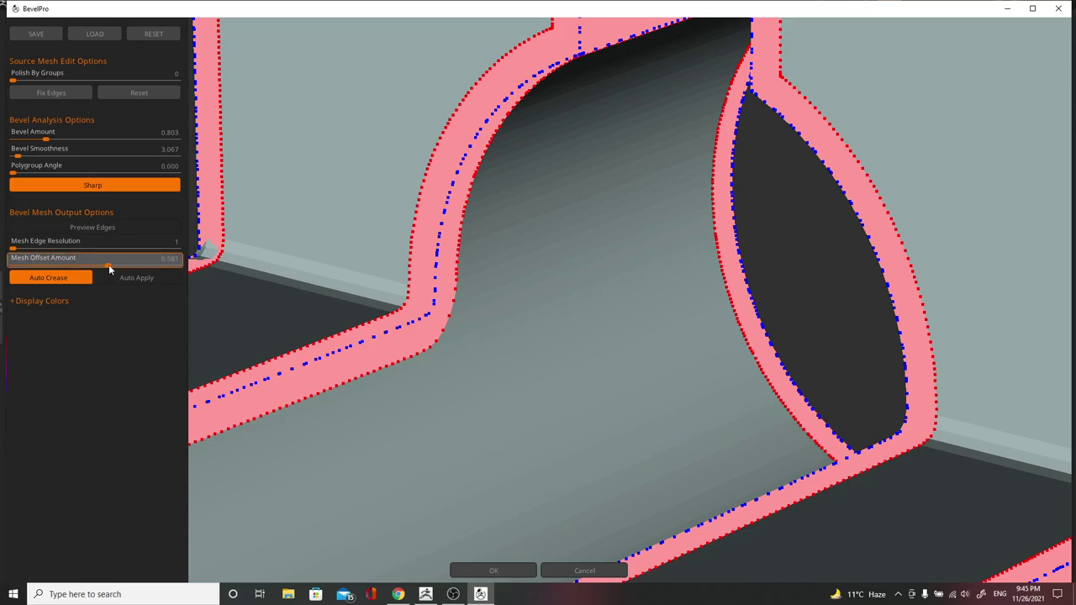
# - Turn on Auto Apply and examine the bevelled block from several angles
pyautogui.keyDown('ctrl'); pyautogui.moveTo(805, 311); pyautogui.dragTo(701, 290, button='right'); pyautogui.keyUp('ctrl')
pyautogui.moveTo(700, 291); pyautogui.dragTo(896, 278, button='middle')
pyautogui.keyDown('ctrl'); pyautogui.moveTo(896, 273); pyautogui.dragTo(891, 159, button='right'); pyautogui.keyUp('ctrl')
pyautogui.moveTo(892, 160)
pyautogui.mouseDown(button='right')
pyautogui.moveTo(888, 237)
pyautogui.moveTo(876, 225)
pyautogui.moveTo(895, 151)
pyautogui.mouseUp(button='right')
pyautogui.moveTo(896, 157); pyautogui.dragTo(820, 202, button='middle')
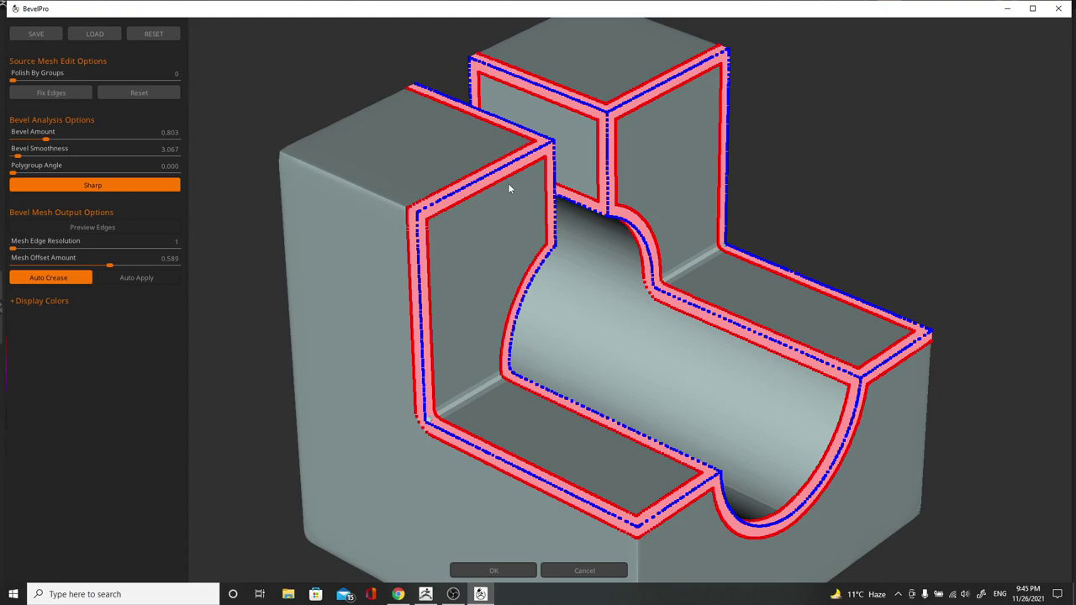
pyautogui.click(140, 278)
pyautogui.moveTo(894, 173); pyautogui.dragTo(677, 173)
pyautogui.keyDown('alt'); pyautogui.moveTo(1054, 269); pyautogui.dragTo(898, 281); pyautogui.keyUp('alt')
pyautogui.moveTo(1009, 253); pyautogui.dragTo(687, 277)
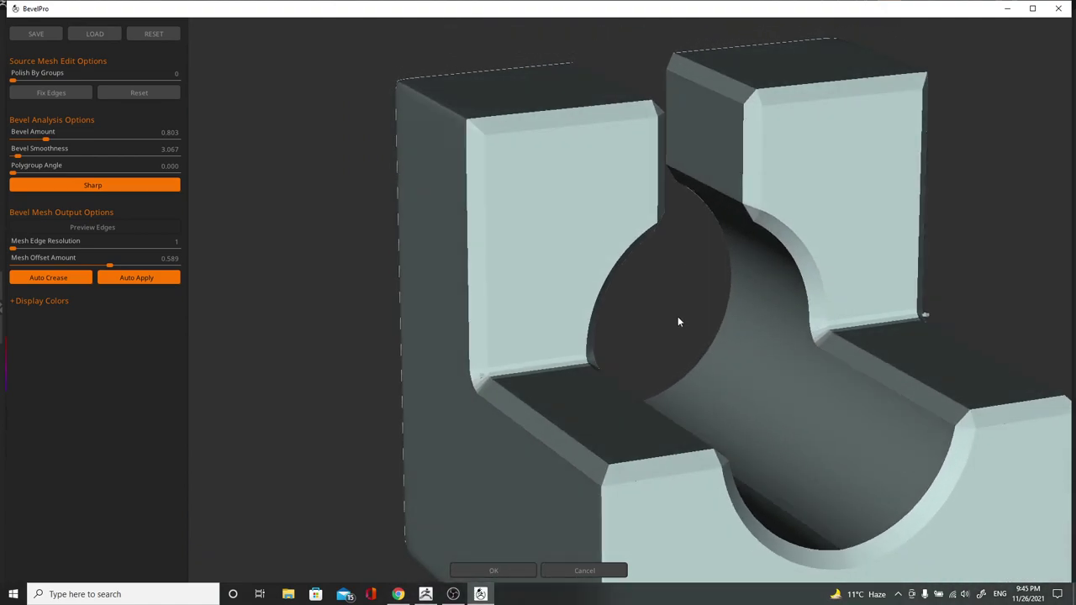
pyautogui.moveTo(649, 325); pyautogui.dragTo(310, 361)
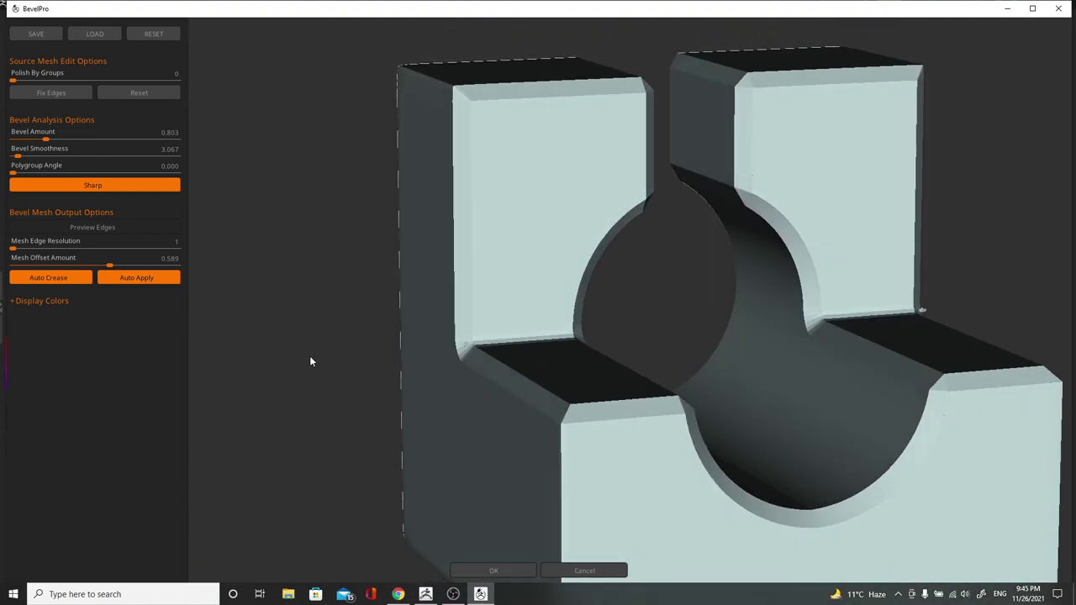
# - Reset all BevelPro settings to their defaults and turn off Auto Apply
pyautogui.click(141, 95)
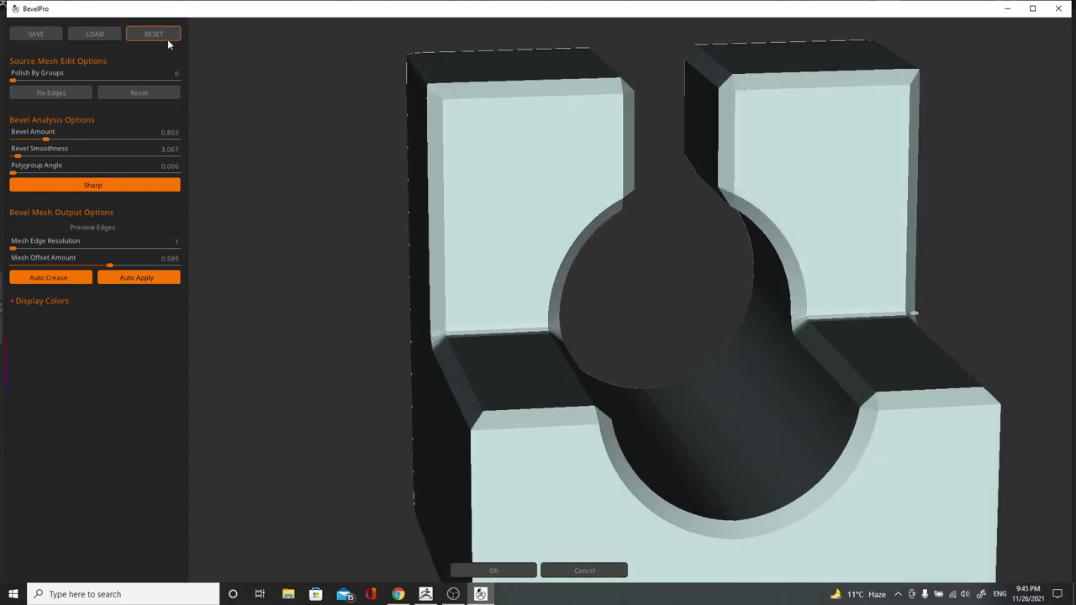
pyautogui.click(167, 38)
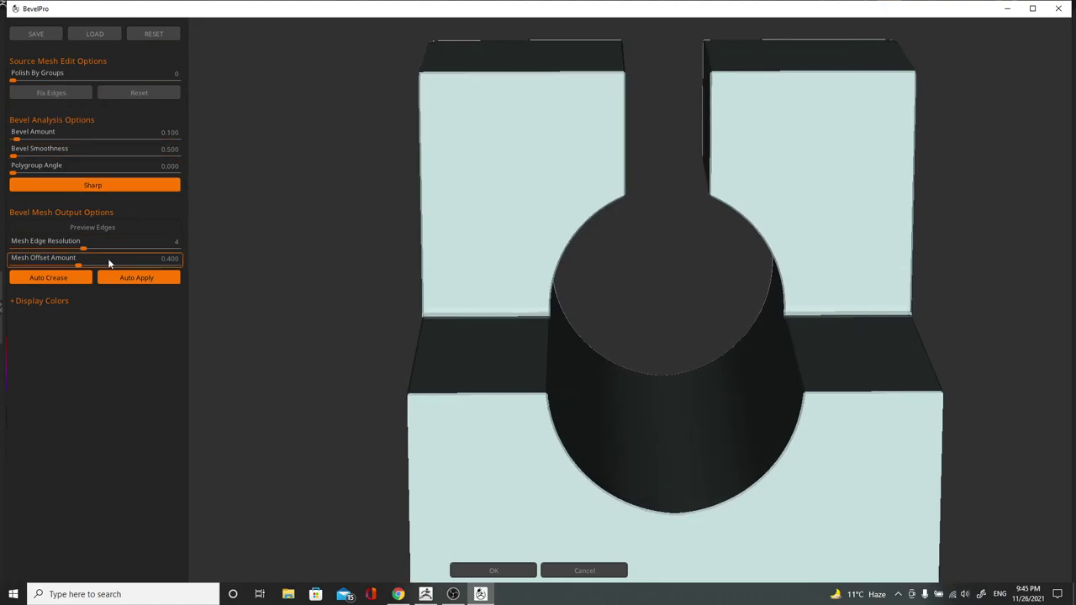
pyautogui.click(135, 278)
# - Set the Bevel Amount to 0.359 and inspect the narrower bands around the circular cut
pyautogui.moveTo(17, 139); pyautogui.dragTo(33, 139)
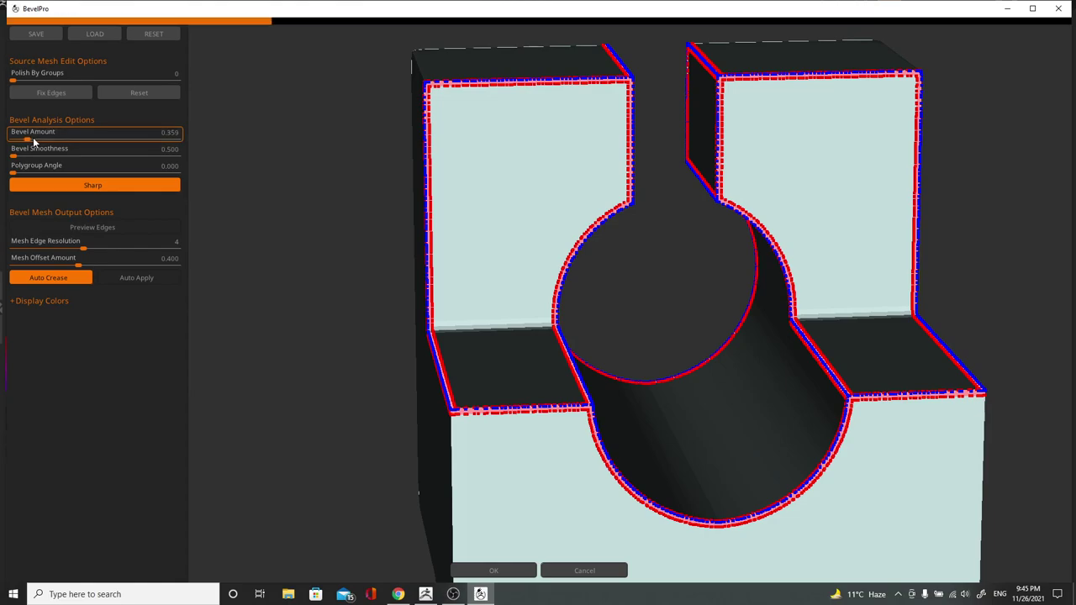
pyautogui.moveTo(378, 304); pyautogui.dragTo(311, 228)
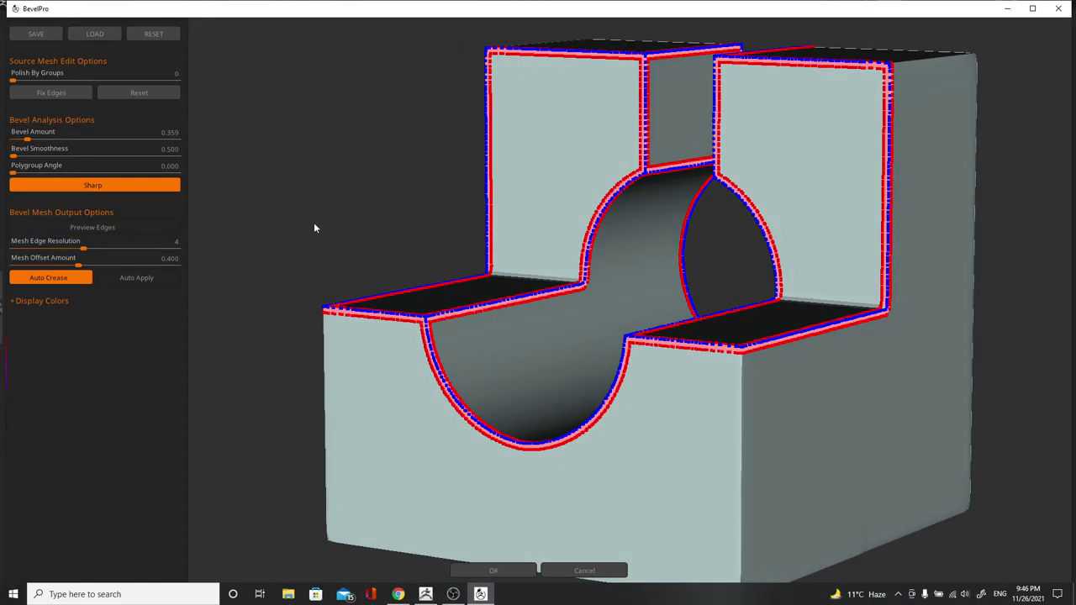
pyautogui.scroll(5, 458, 400)
pyautogui.keyDown('alt'); pyautogui.moveTo(457, 400); pyautogui.dragTo(522, 302); pyautogui.keyUp('alt')
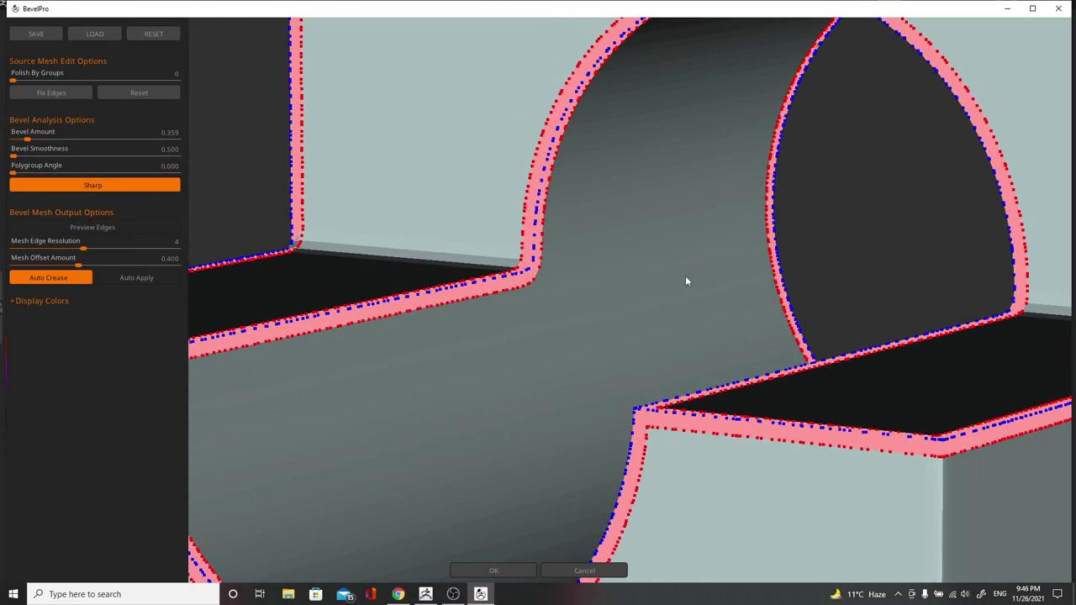
# - Set the Mesh Offset Amount to 0.700 and check the bevel bands across the block
pyautogui.moveTo(822, 274); pyautogui.dragTo(490, 328)
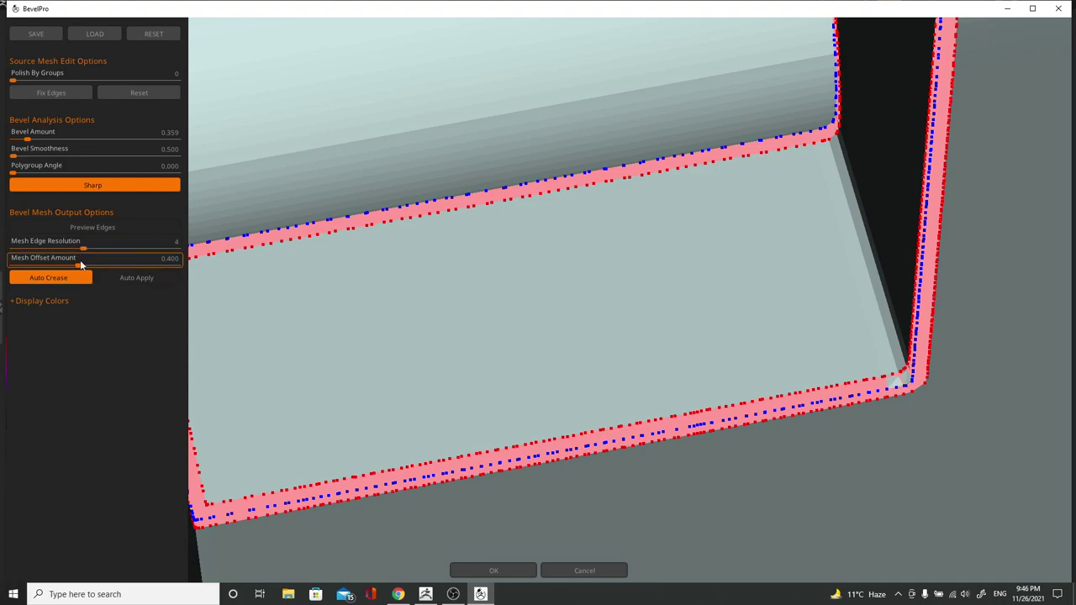
pyautogui.moveTo(93, 263); pyautogui.dragTo(128, 268)
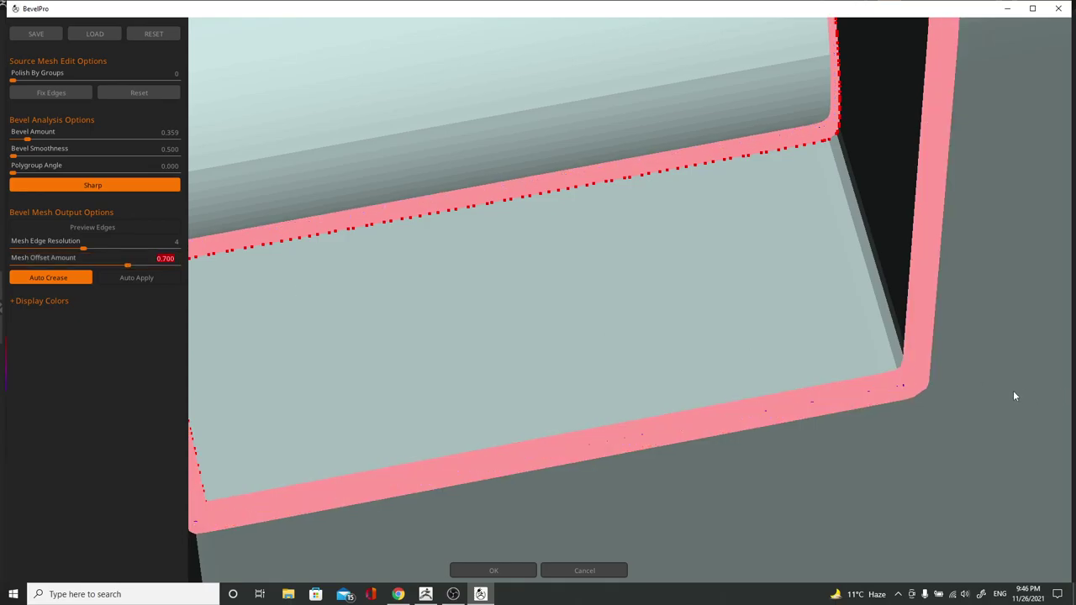
pyautogui.moveTo(1046, 452); pyautogui.dragTo(561, 307)
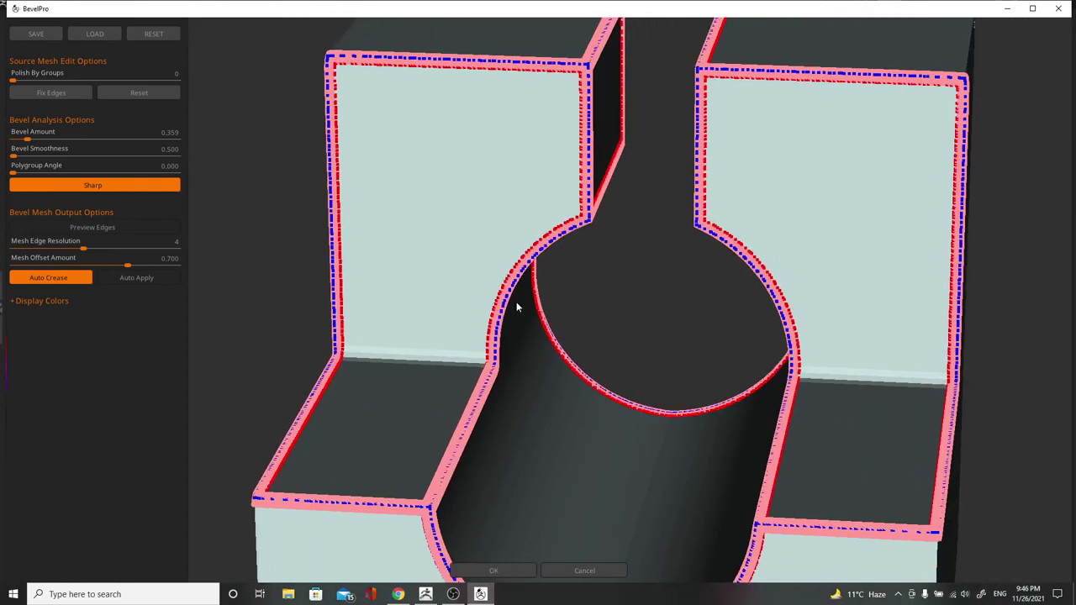
# - Turn on Auto Apply, accept the bevel, and examine the bevelled block's mesh edges
pyautogui.click(137, 279)
pyautogui.moveTo(677, 317); pyautogui.dragTo(800, 269)
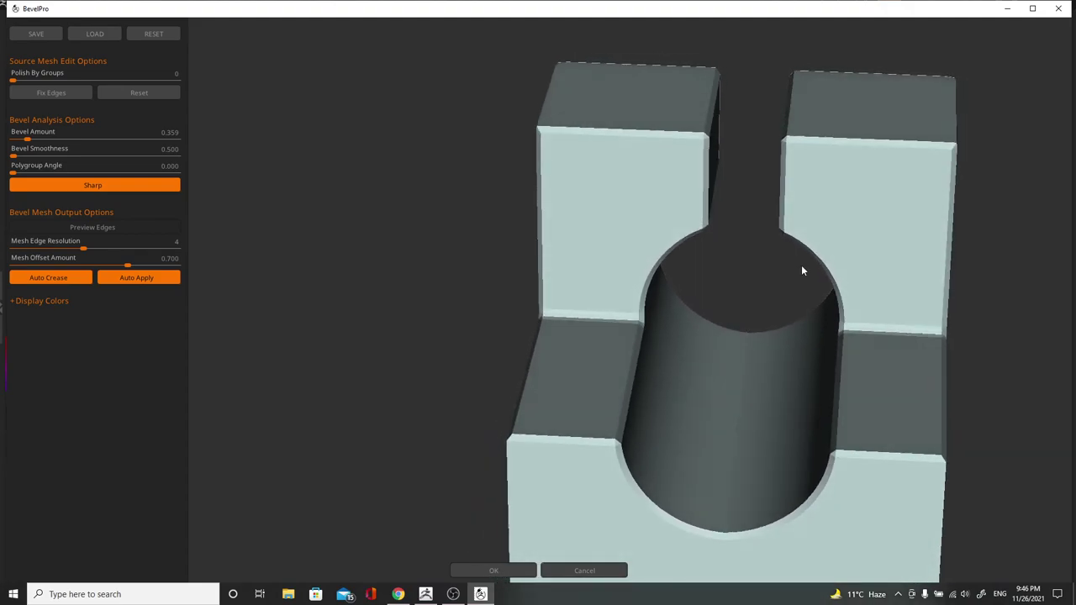
pyautogui.moveTo(712, 151); pyautogui.dragTo(563, 505)
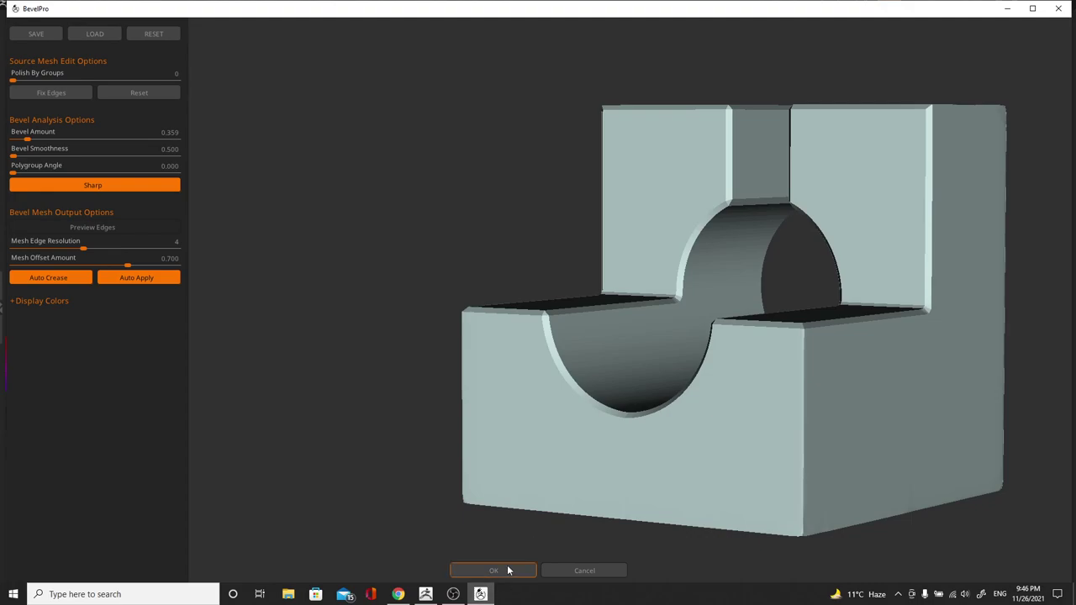
pyautogui.click(493, 571)
pyautogui.moveTo(779, 377); pyautogui.dragTo(860, 454)
pyautogui.moveTo(881, 395); pyautogui.dragTo(804, 380)
pyautogui.moveTo(870, 282); pyautogui.dragTo(640, 307)
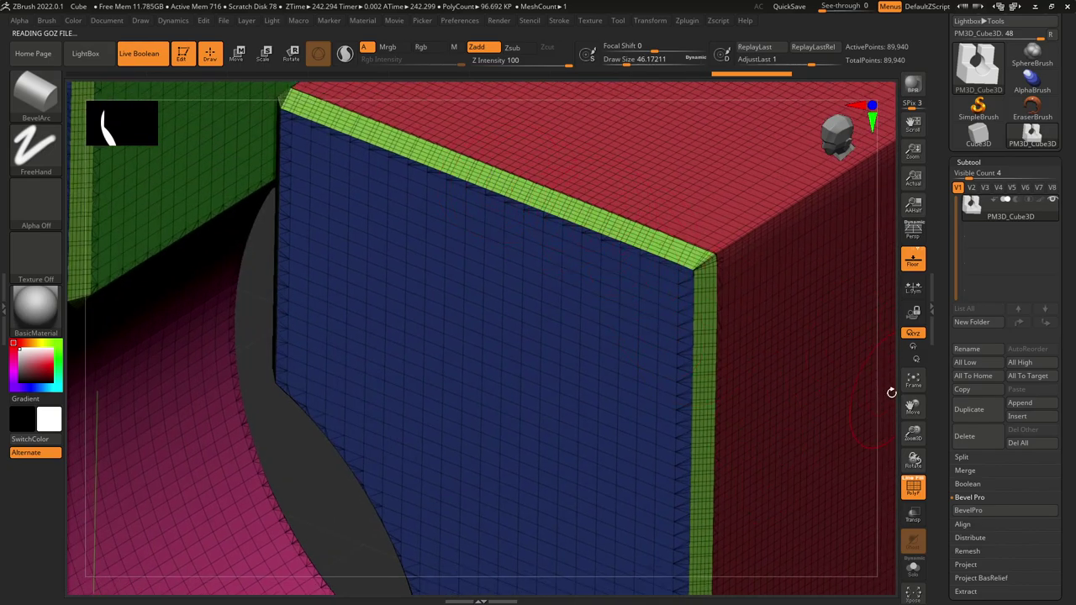
# - Undo the applied bevel on the block and view it straight from the front
pyautogui.moveTo(889, 404); pyautogui.dragTo(780, 366)
pyautogui.keyDown('shift'); pyautogui.moveTo(791, 433); pyautogui.dragTo(807, 432); pyautogui.keyUp('shift')
pyautogui.hotkey('ctrl', 'z')
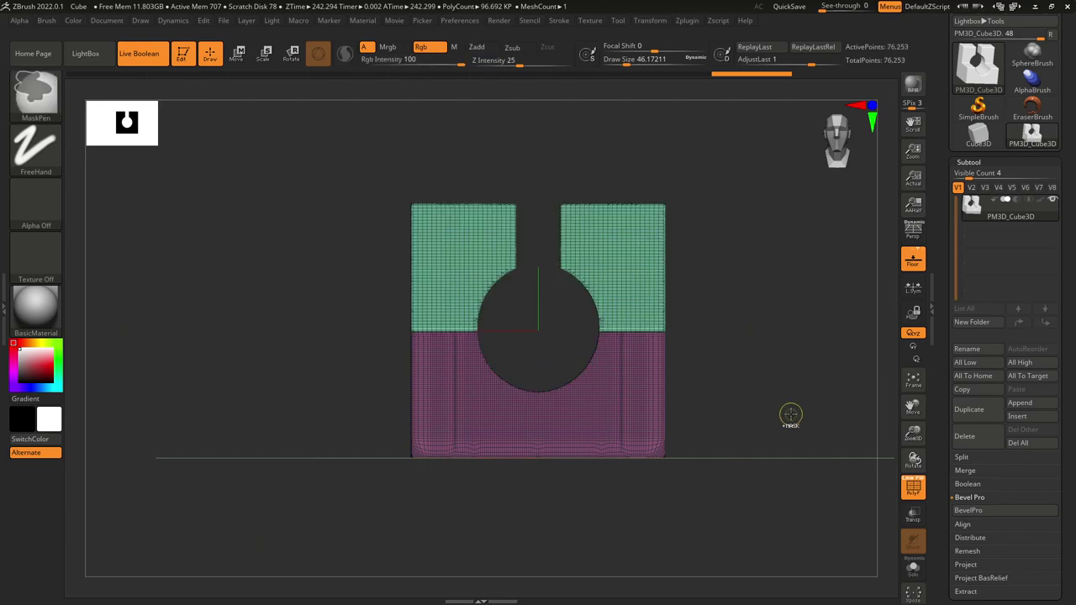
# - Mask the upper part of the block's two uprights and open the partly masked block in BevelPro
pyautogui.keyDown('alt'); pyautogui.moveTo(760, 382); pyautogui.dragTo(783, 394); pyautogui.keyUp('alt')
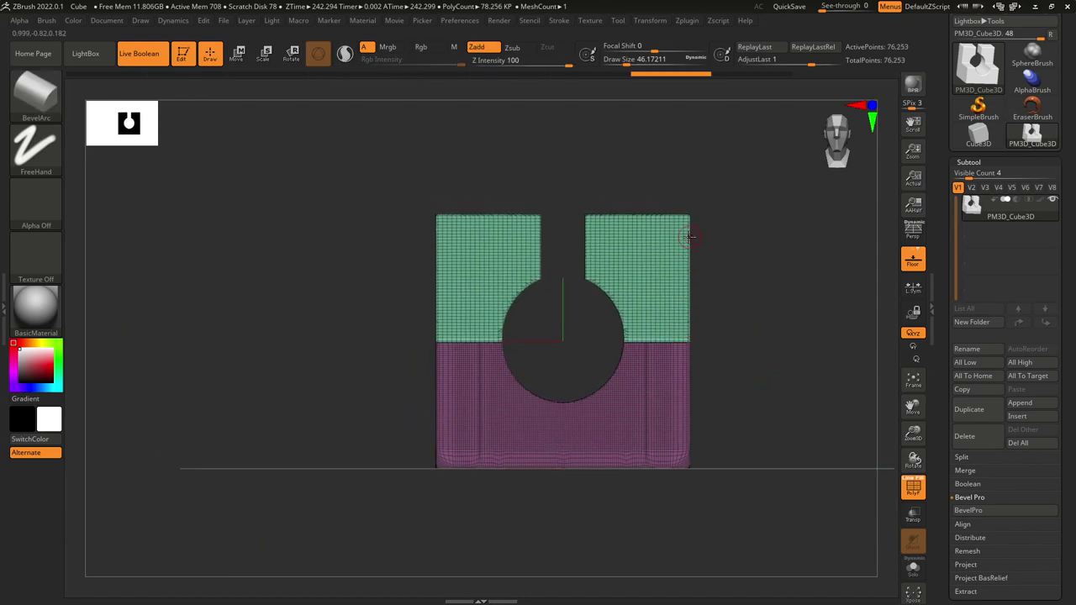
pyautogui.moveTo(752, 320)
pyautogui.mouseDown()
pyautogui.moveTo(761, 337)
pyautogui.moveTo(741, 322)
pyautogui.mouseUp()
pyautogui.moveTo(766, 174)
pyautogui.keyDown('ctrl'); pyautogui.mouseDown()
pyautogui.moveTo(363, 227)
pyautogui.moveTo(314, 247)
pyautogui.moveTo(310, 280)
pyautogui.mouseUp(); pyautogui.keyUp('ctrl')
pyautogui.moveTo(627, 307)
pyautogui.mouseDown()
pyautogui.moveTo(806, 326)
pyautogui.moveTo(814, 356)
pyautogui.moveTo(793, 341)
pyautogui.moveTo(853, 340)
pyautogui.mouseUp()
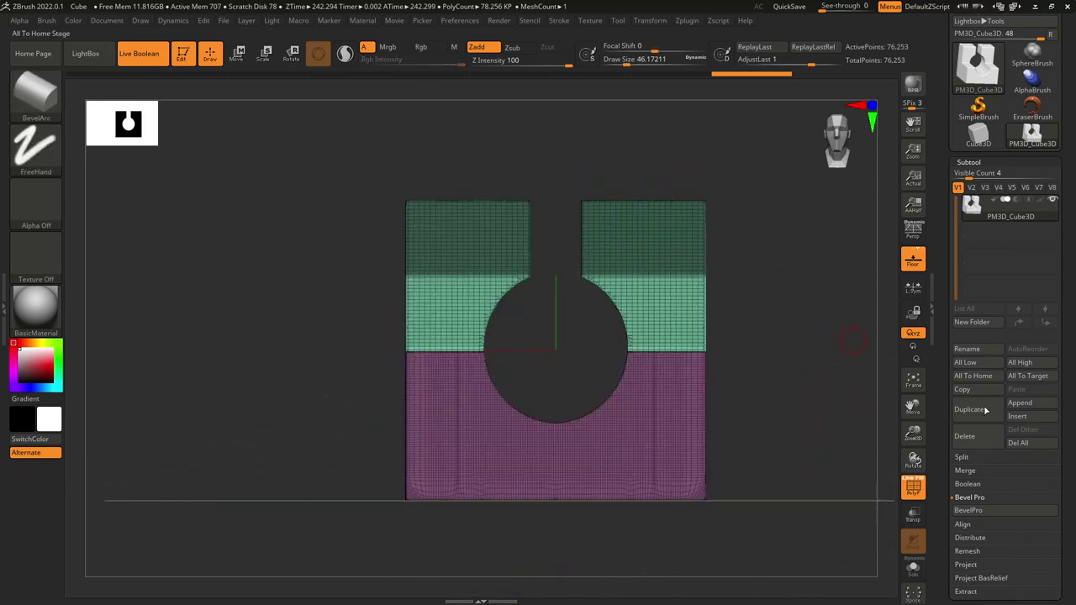
pyautogui.click(1002, 516)
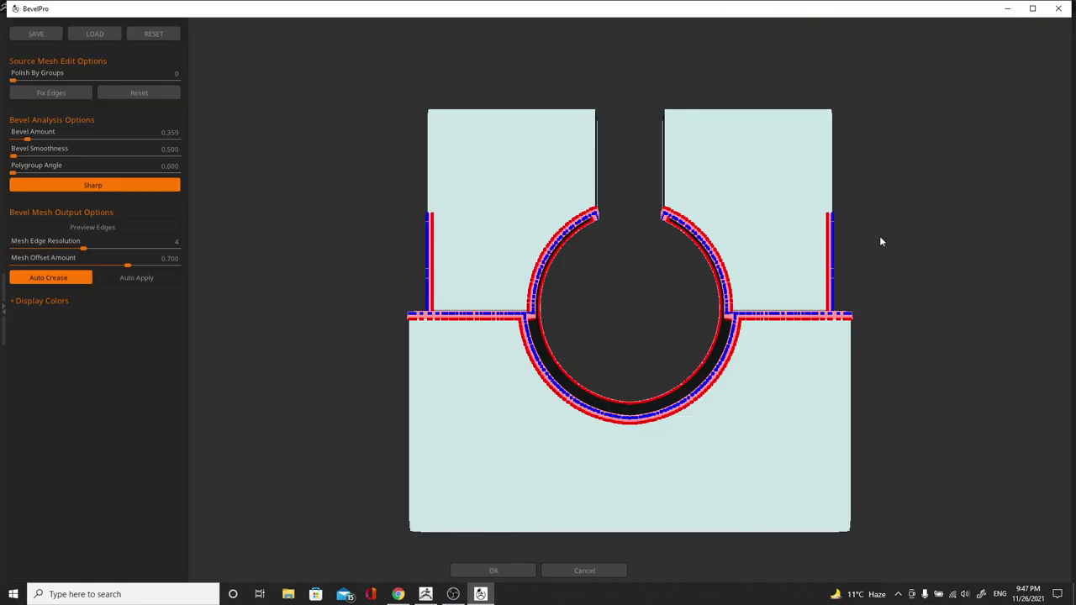
# - Set the Mesh Offset Amount to 0.733 and the Bevel Amount to 0.684 for the unmasked edges
pyautogui.moveTo(882, 242); pyautogui.dragTo(291, 174)
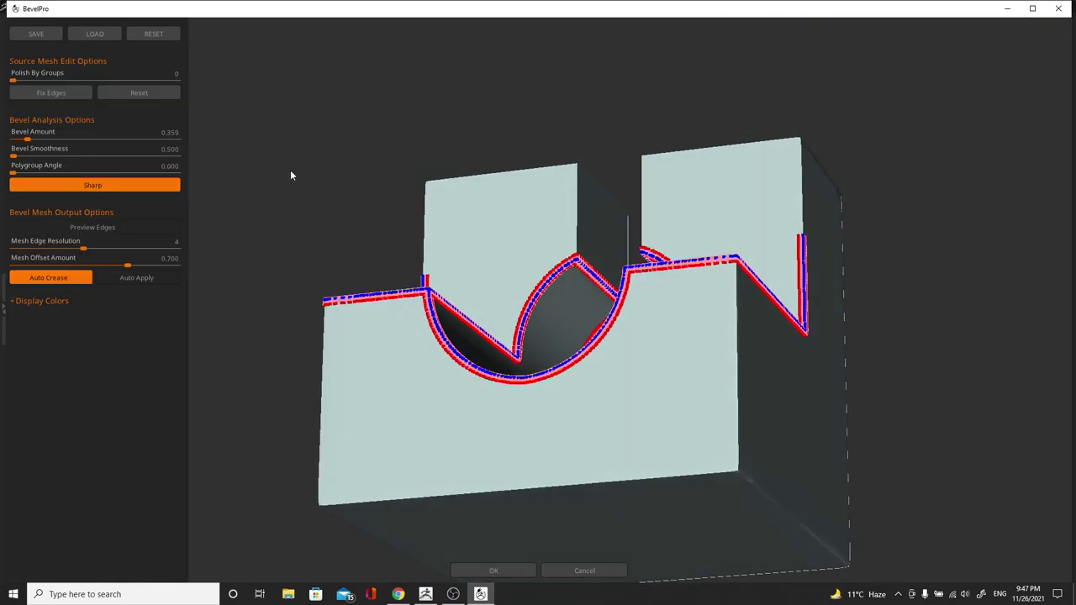
pyautogui.scroll(5, 652, 378)
pyautogui.moveTo(658, 87); pyautogui.dragTo(572, 150)
pyautogui.scroll(-4, 571, 261)
pyautogui.scroll(-3, 565, 262)
pyautogui.moveTo(914, 290); pyautogui.dragTo(885, 265)
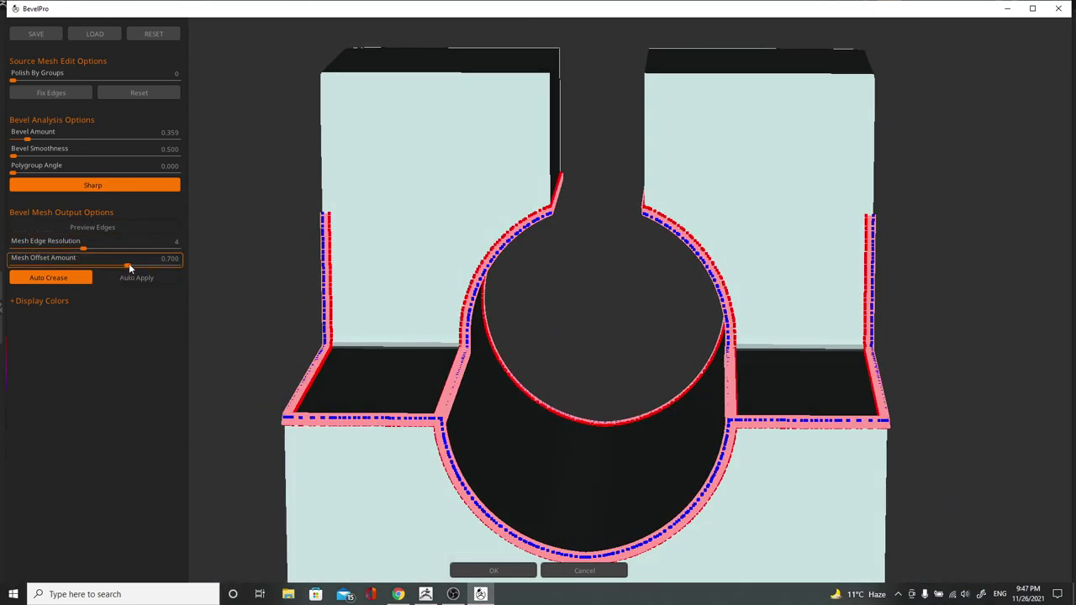
pyautogui.moveTo(129, 267); pyautogui.dragTo(131, 267)
pyautogui.moveTo(517, 301); pyautogui.dragTo(477, 308)
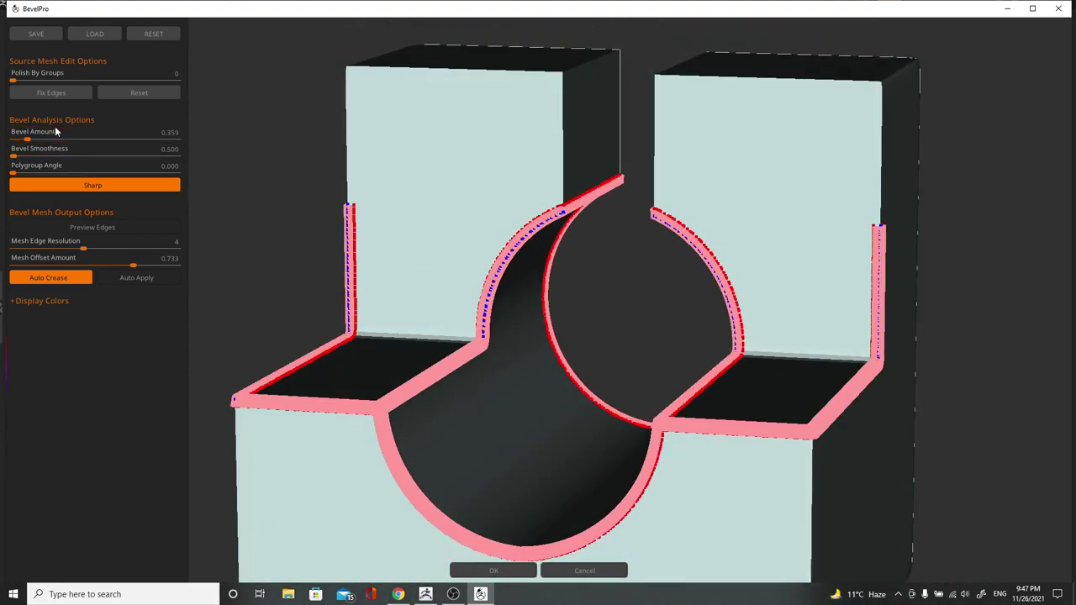
pyautogui.moveTo(26, 142); pyautogui.dragTo(63, 145)
pyautogui.moveTo(656, 296); pyautogui.dragTo(245, 370)
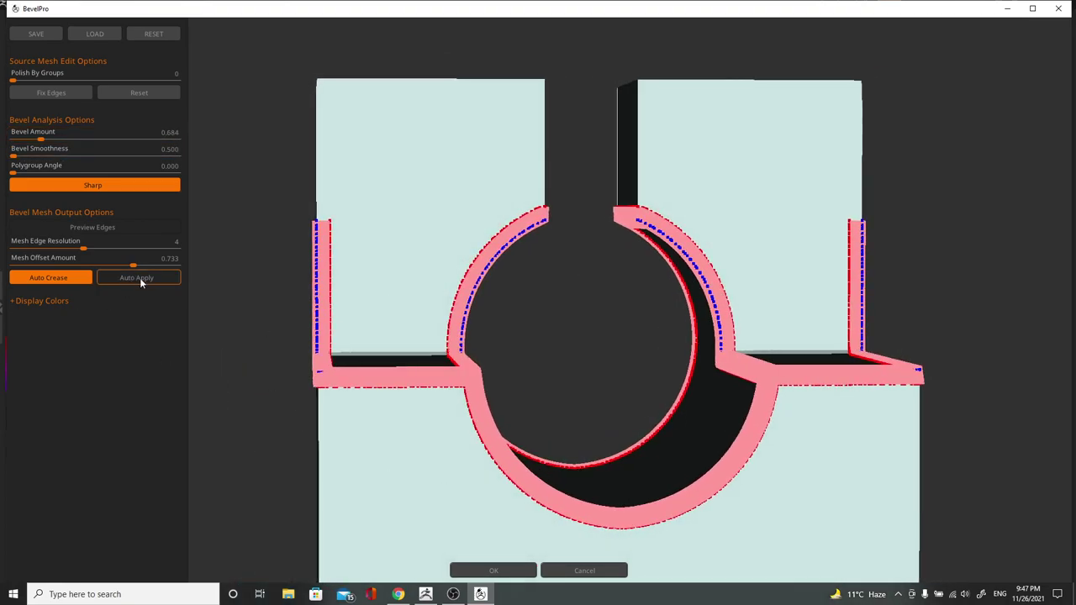
# - Accept the bevel as a separate subtool without Auto Apply and turn off the polyframe display
pyautogui.click(493, 579)
pyautogui.moveTo(756, 471); pyautogui.dragTo(841, 458)
pyautogui.click(904, 490)
pyautogui.moveTo(740, 378); pyautogui.dragTo(468, 161)
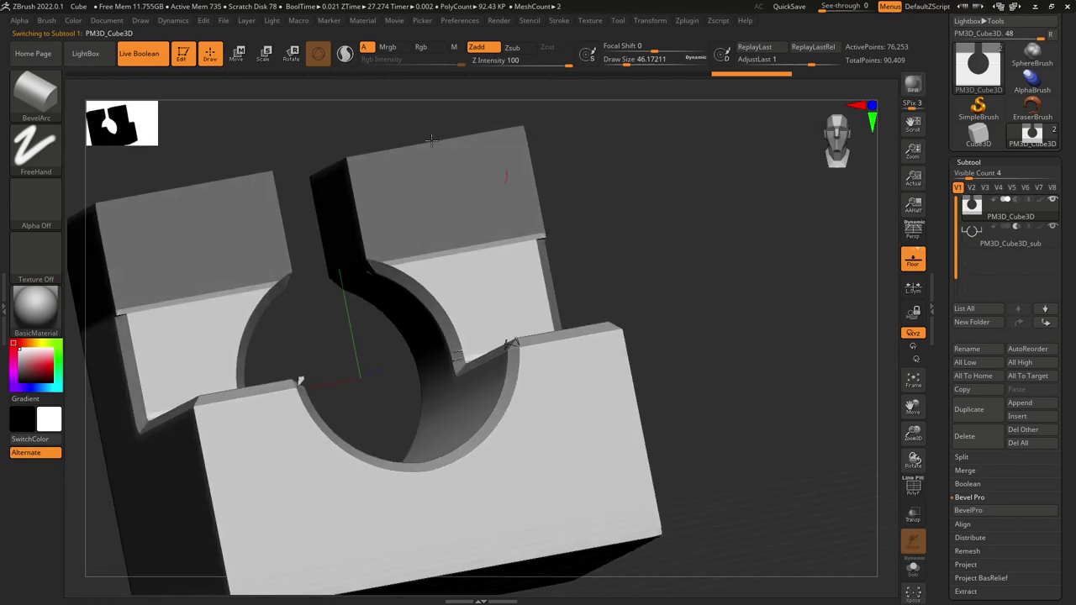
pyautogui.moveTo(677, 233); pyautogui.dragTo(820, 272)
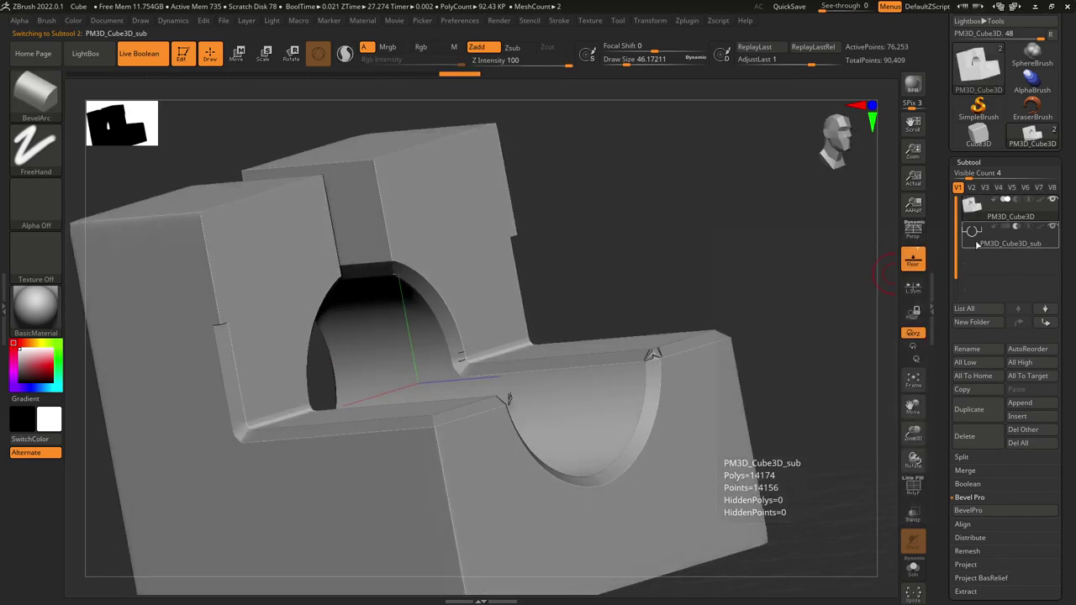
# - Select the PM3D_Cube3D_sub subtool, compare its additive and subtractive display, and inspect the cut corners
pyautogui.click(982, 239)
pyautogui.moveTo(728, 238); pyautogui.dragTo(452, 257)
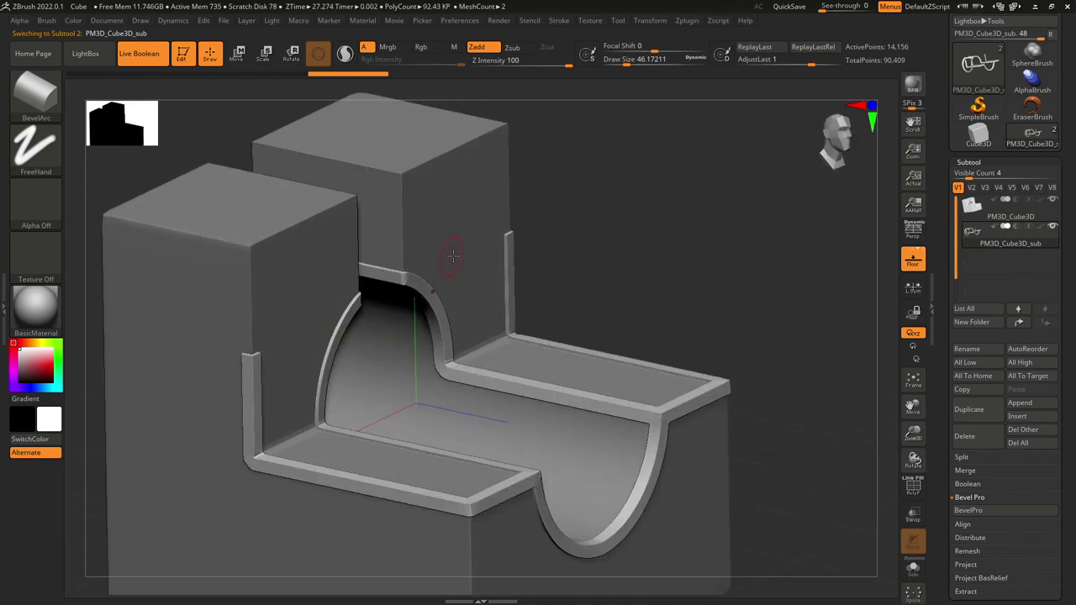
pyautogui.moveTo(603, 292); pyautogui.dragTo(437, 235)
pyautogui.click(1017, 227)
pyautogui.press('shift')
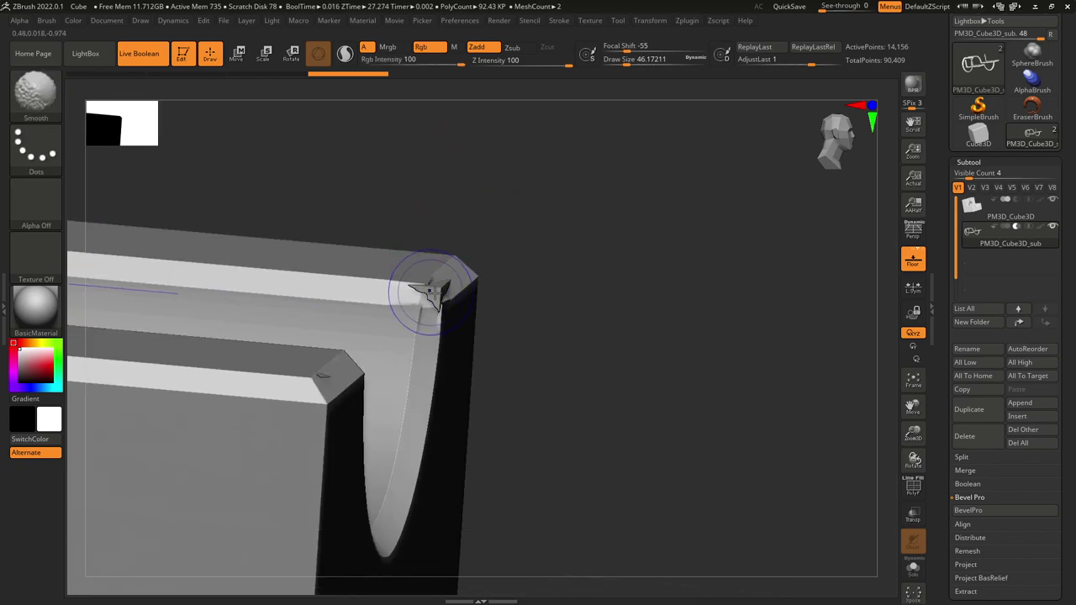
pyautogui.moveTo(567, 260)
pyautogui.mouseDown()
pyautogui.moveTo(596, 305)
pyautogui.moveTo(556, 323)
pyautogui.moveTo(439, 281)
pyautogui.moveTo(435, 334)
pyautogui.moveTo(459, 340)
pyautogui.moveTo(478, 343)
pyautogui.moveTo(445, 283)
pyautogui.moveTo(437, 303)
pyautogui.mouseUp()
pyautogui.moveTo(686, 257); pyautogui.dragTo(664, 236)
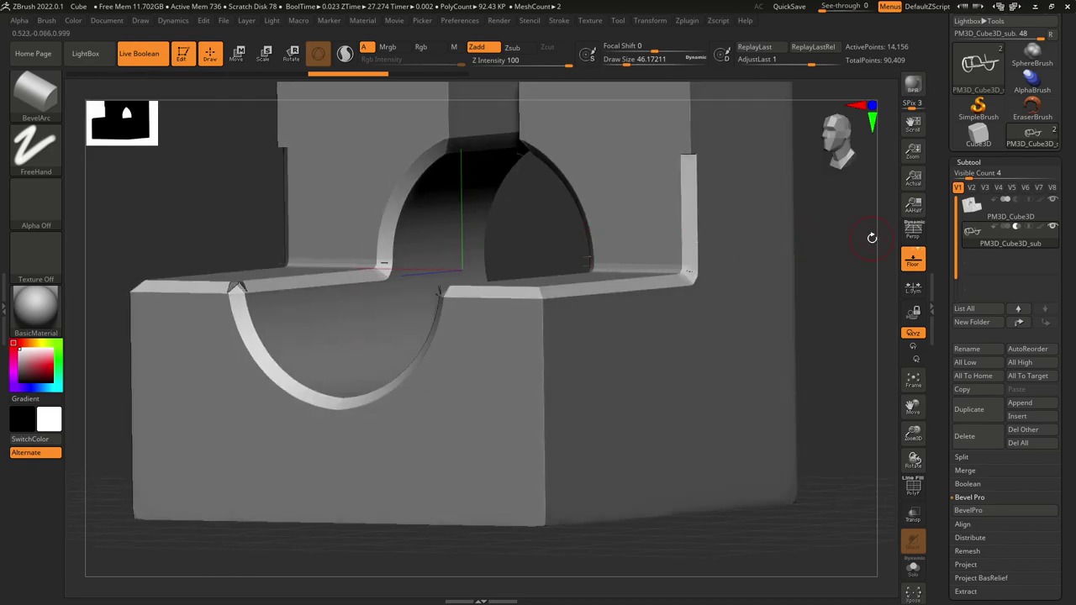
# - Turn on the polyframe display and isolate the PM3D_Cube3D_sub strips by hiding the main block
pyautogui.moveTo(829, 247); pyautogui.dragTo(832, 454)
pyautogui.hotkey('shift', 'f')
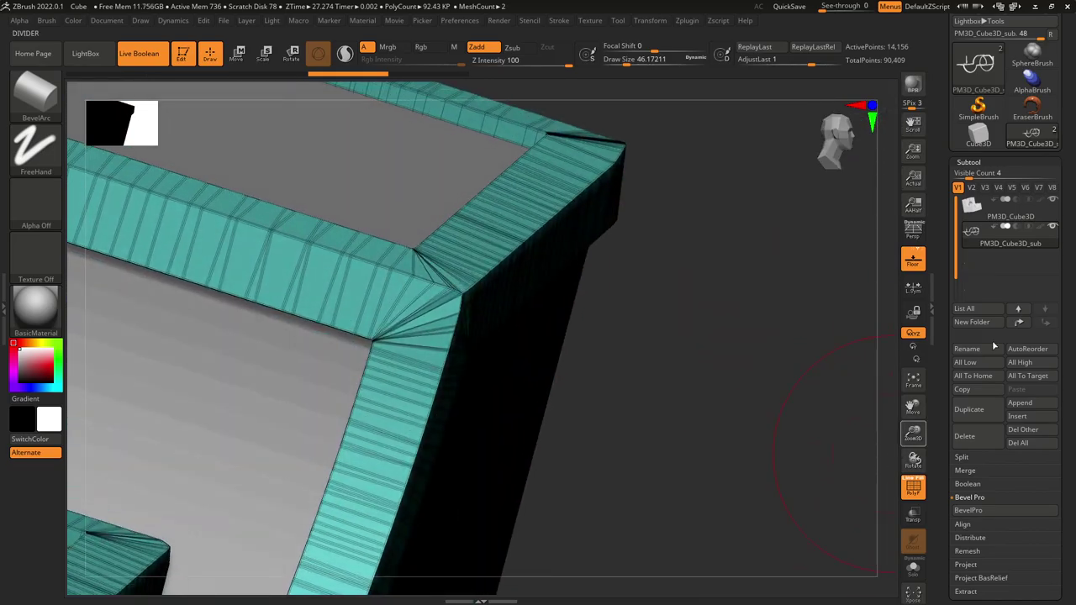
pyautogui.click(1049, 227)
pyautogui.moveTo(694, 295)
pyautogui.mouseDown()
pyautogui.moveTo(764, 249)
pyautogui.moveTo(531, 331)
pyautogui.mouseUp()
# - Reduce the draw size to 12.91171 and select the ZModeler brush
pyautogui.press('space')
pyautogui.moveTo(582, 251); pyautogui.dragTo(570, 250)
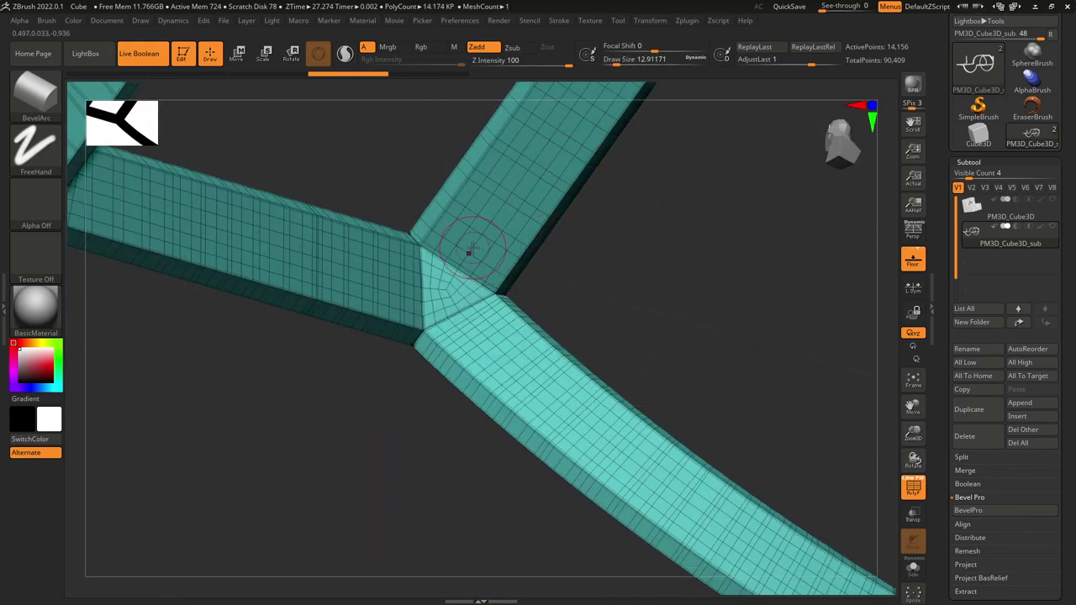
pyautogui.press('b')
pyautogui.press('z')
pyautogui.press('m')
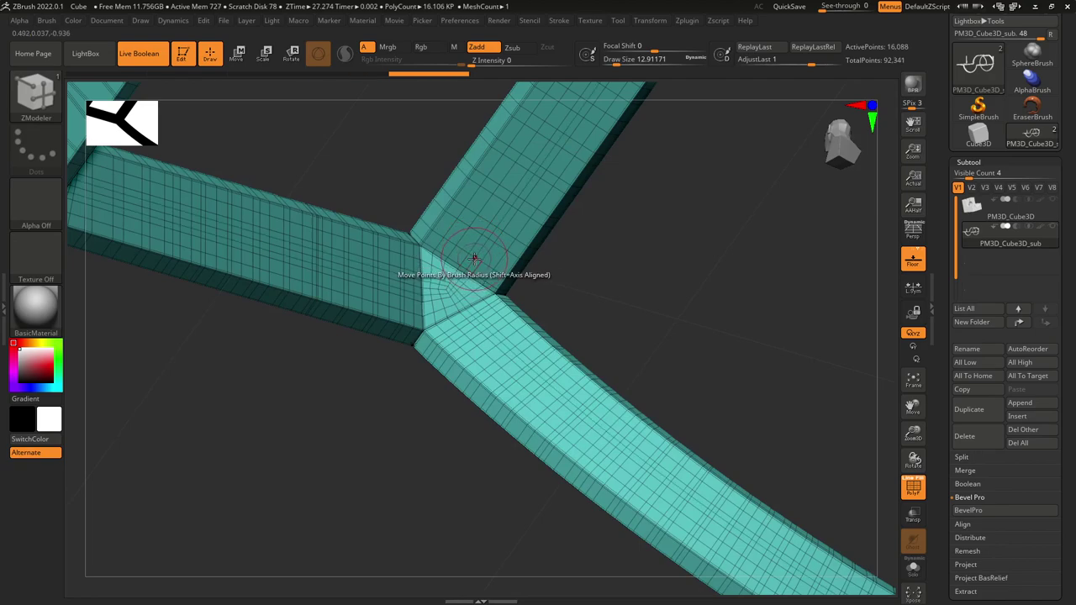
# - Set ZModeler's polygon action to PolyGroup with the PolyLoop target and apply it along the centre of the bevel strips
pyautogui.press('space')
pyautogui.click(441, 346)
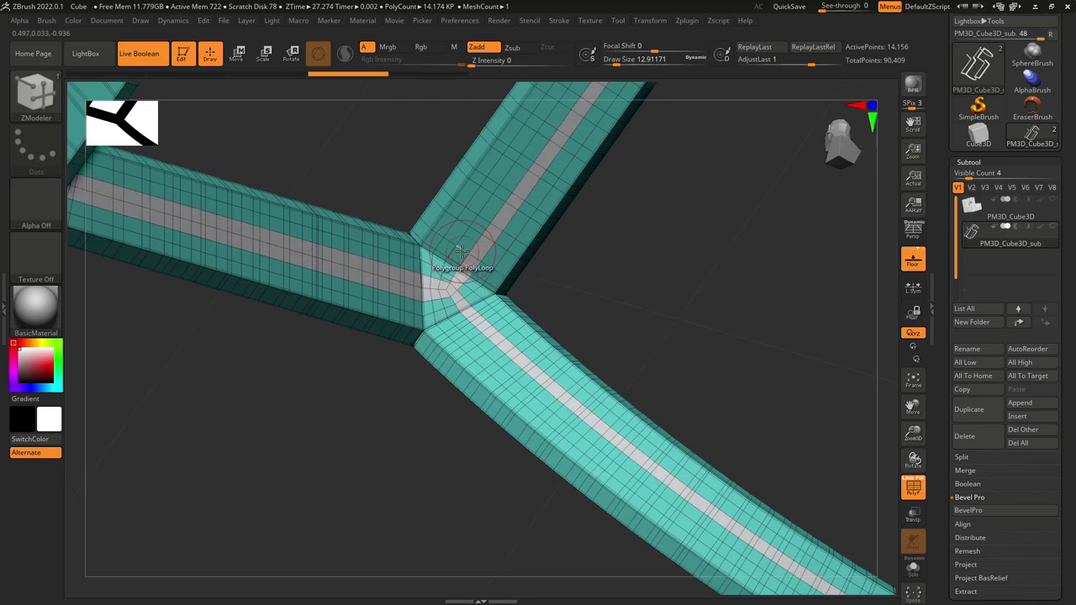
pyautogui.click(461, 251)
pyautogui.moveTo(665, 299); pyautogui.dragTo(488, 271)
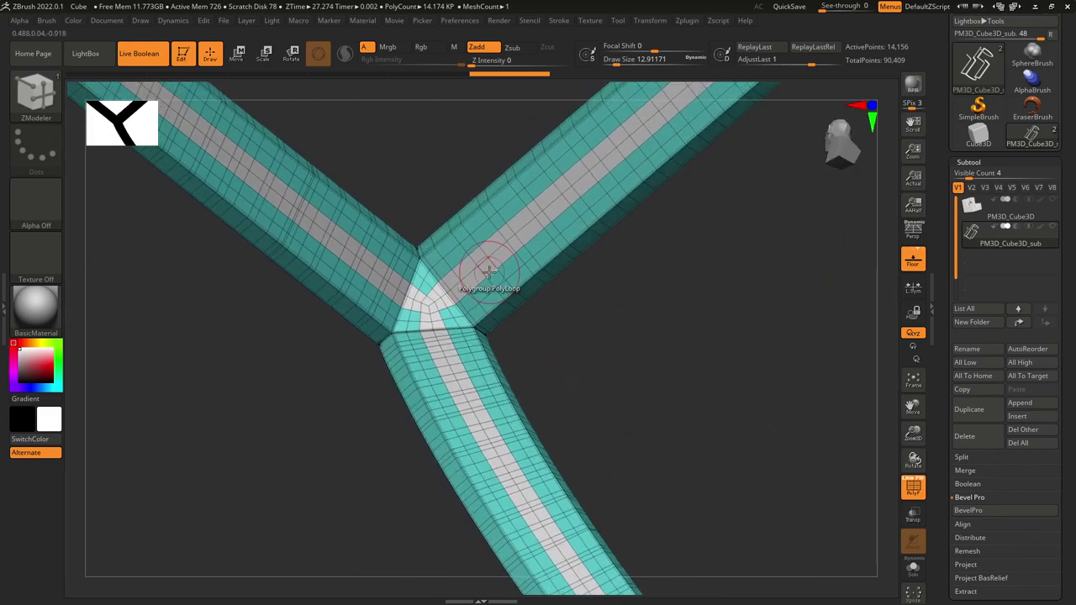
# - Try the QMesh Island action on the centre band and undo the last polygroup assignment
pyautogui.press('space')
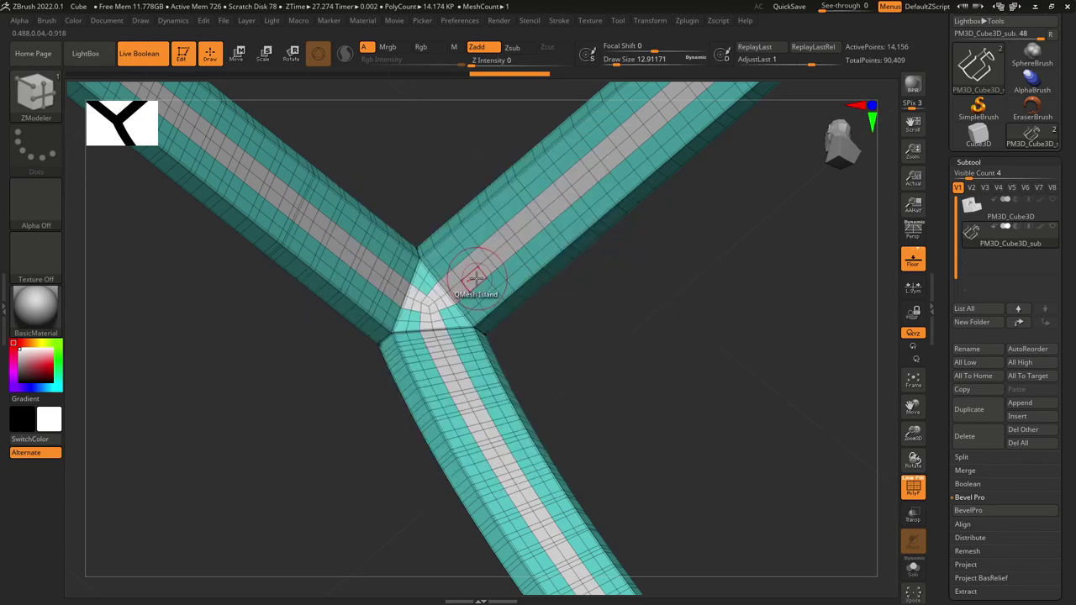
pyautogui.hotkey('ctrl', 'z')
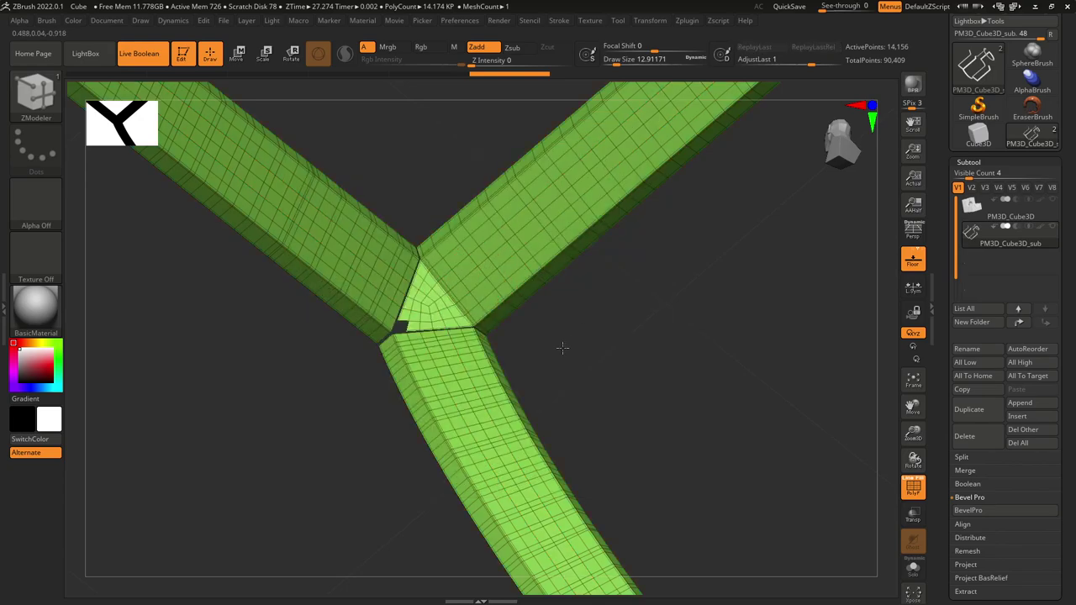
pyautogui.hotkey('ctrl', 'shift', 'z')
pyautogui.moveTo(566, 332); pyautogui.dragTo(577, 346)
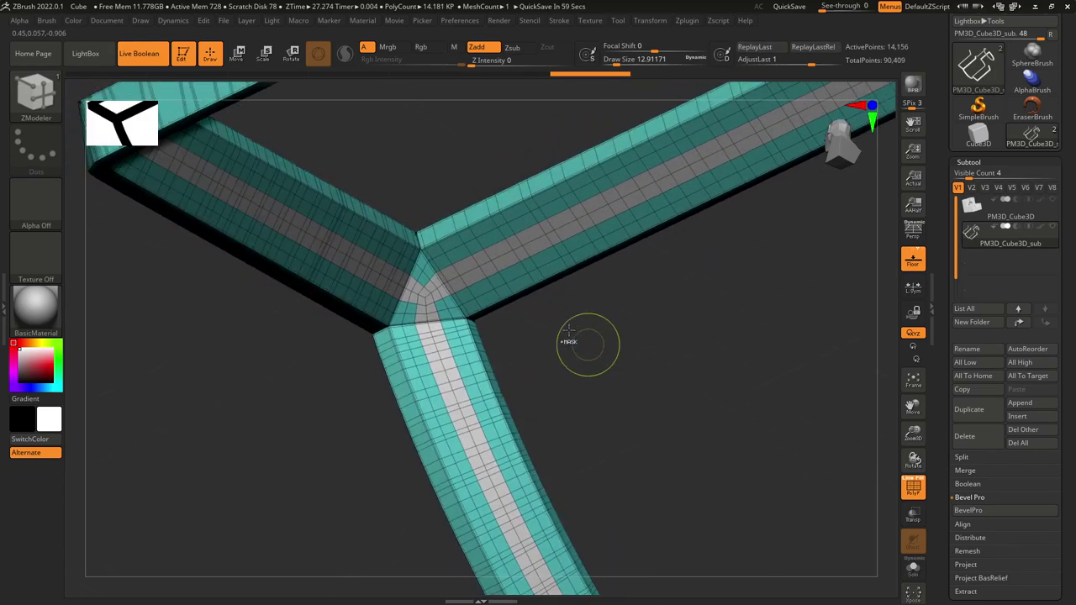
pyautogui.hotkey('ctrl', 'z')
# - Reassign the centre polyloops of the bevel strips to a yellow-green polygroup a few polygons wide
pyautogui.click(459, 270)
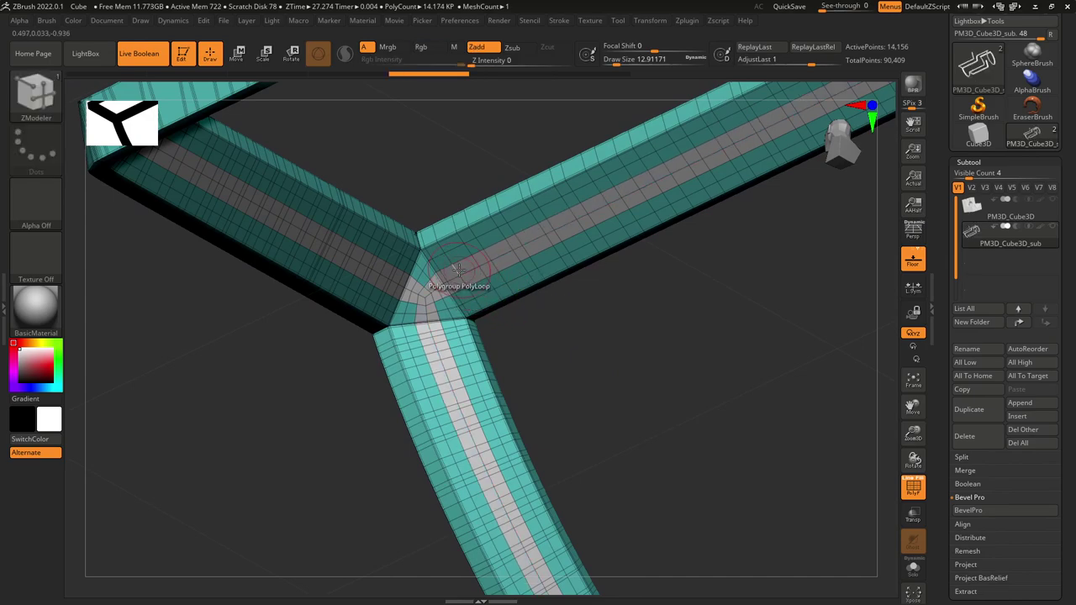
pyautogui.hotkey('ctrl', 'z')
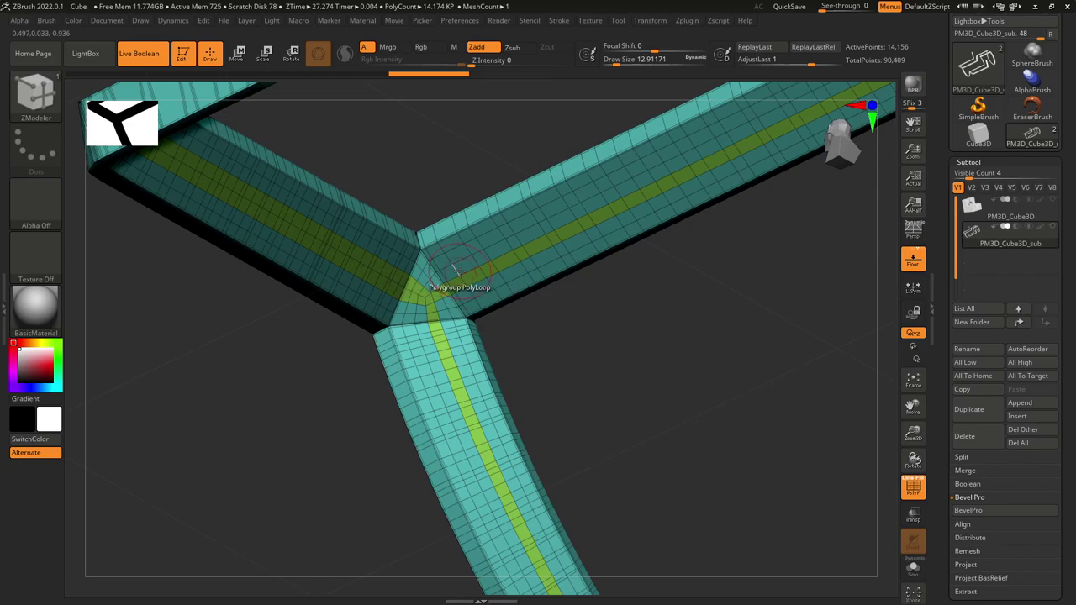
pyautogui.moveTo(560, 346); pyautogui.dragTo(462, 288, button='right')
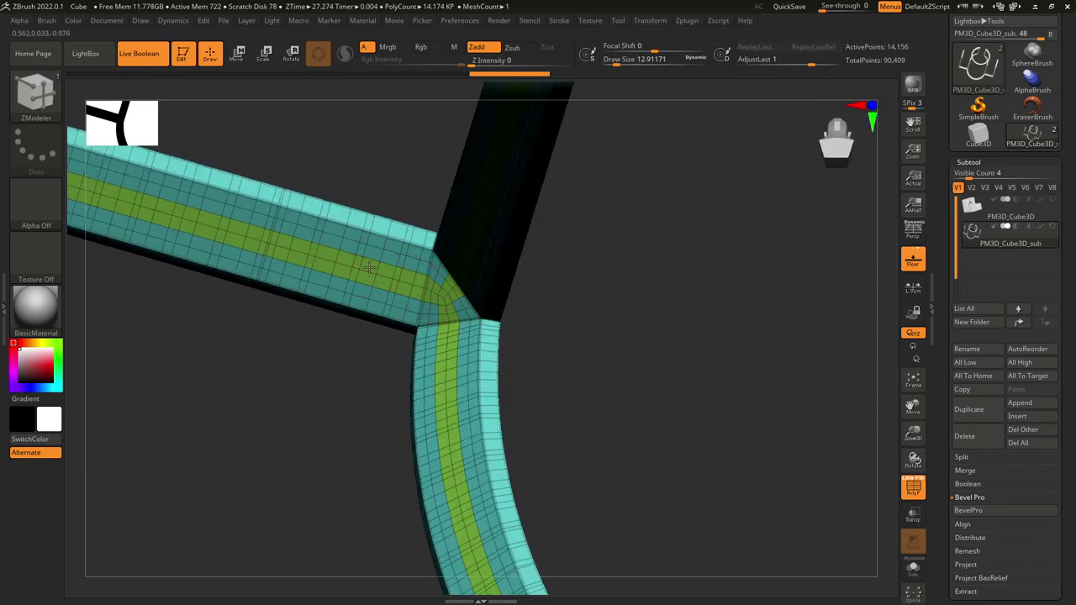
pyautogui.hotkey('ctrl', 'z')
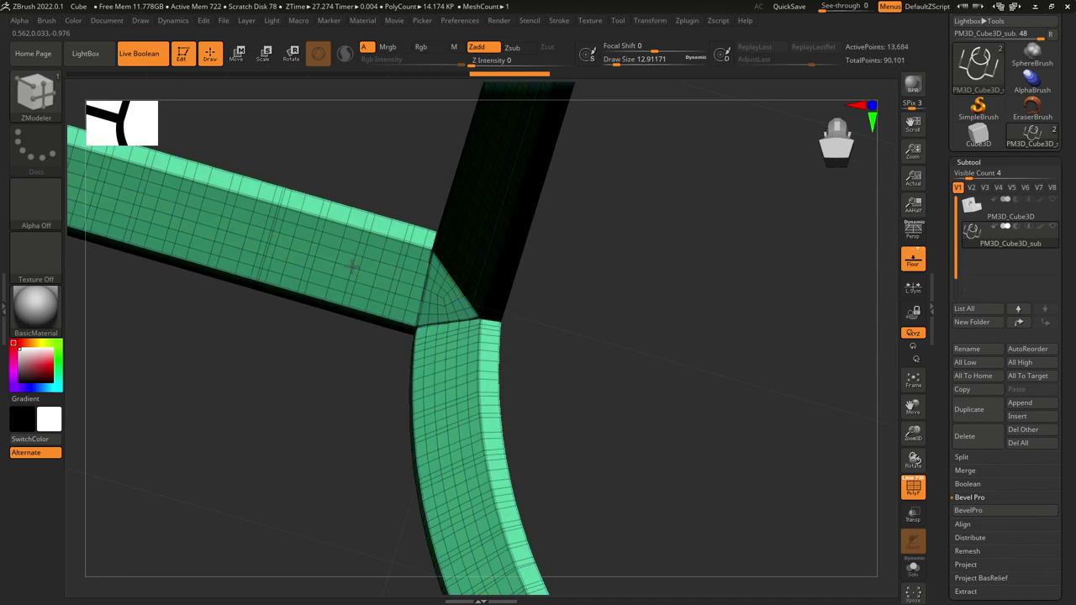
pyautogui.hotkey('ctrl', 'shift', 'z')
pyautogui.moveTo(325, 375); pyautogui.dragTo(519, 275, button='right')
# - Extrude the centre band along the bevel strips with QMesh targeting Polygroup Island
pyautogui.press('space')
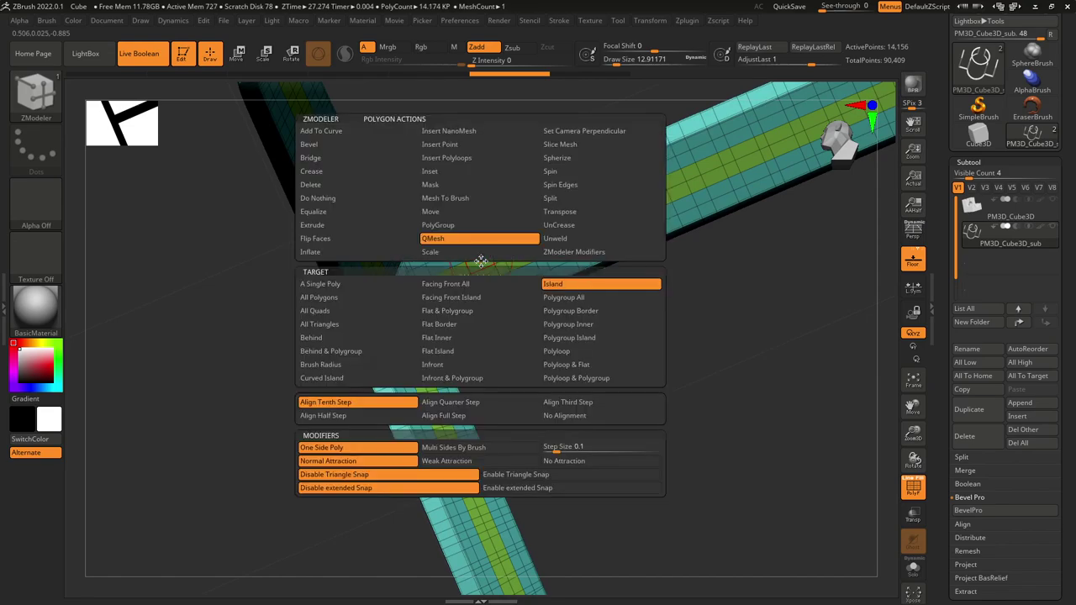
pyautogui.click(578, 342)
pyautogui.moveTo(579, 344); pyautogui.dragTo(526, 265, button='right')
pyautogui.moveTo(490, 235); pyautogui.dragTo(502, 241)
pyautogui.moveTo(502, 241); pyautogui.dragTo(417, 332, button='right')
pyautogui.moveTo(342, 409); pyautogui.dragTo(649, 293, button='right')
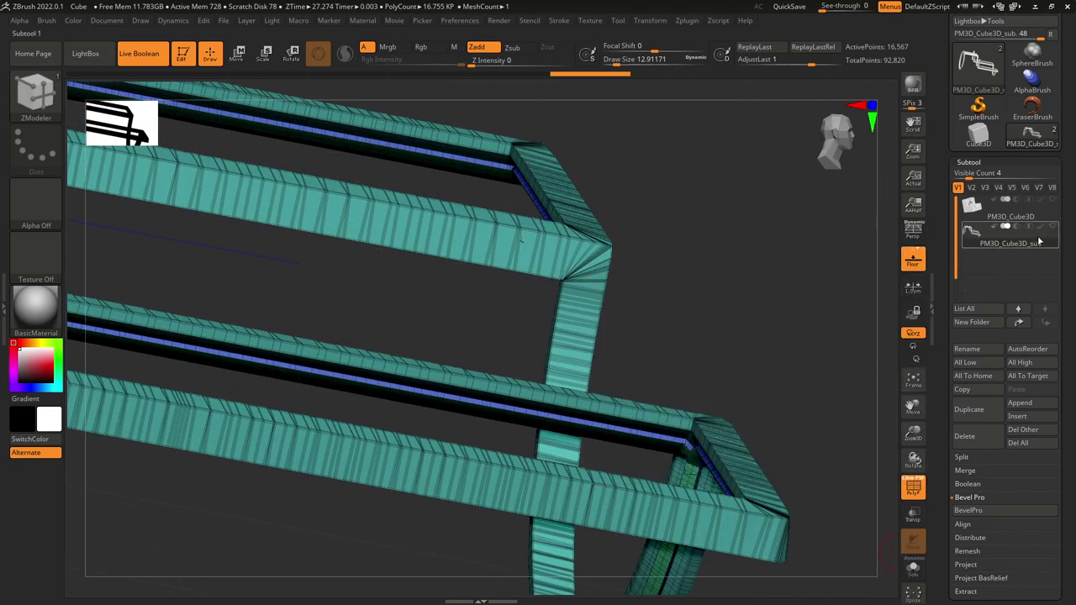
# - Set the PM3D_Cube3D_sub subtool to Boolean subtraction and show the main block again
pyautogui.click(1015, 228)
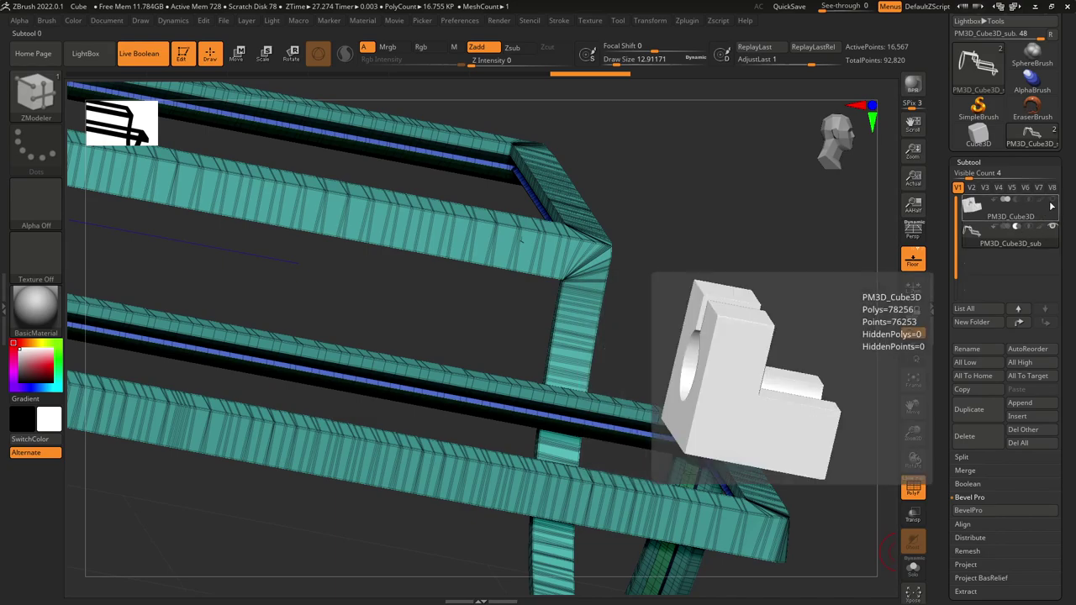
pyautogui.click(1052, 201)
pyautogui.moveTo(748, 281); pyautogui.dragTo(709, 310, button='right')
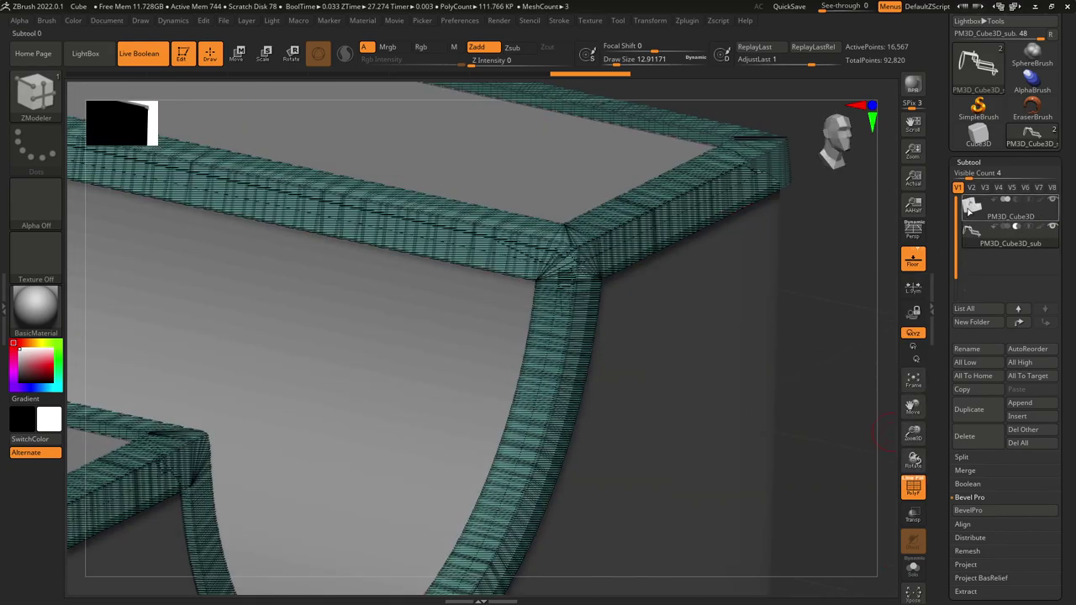
# - Select the main block subtool, turn off the polyframe display, and inspect the grooved bevels around the cut
pyautogui.click(967, 210)
pyautogui.keyDown('ctrl'); pyautogui.moveTo(819, 248); pyautogui.dragTo(876, 476, button='right'); pyautogui.keyUp('ctrl')
pyautogui.click(914, 489)
pyautogui.moveTo(825, 382); pyautogui.dragTo(892, 252, button='right')
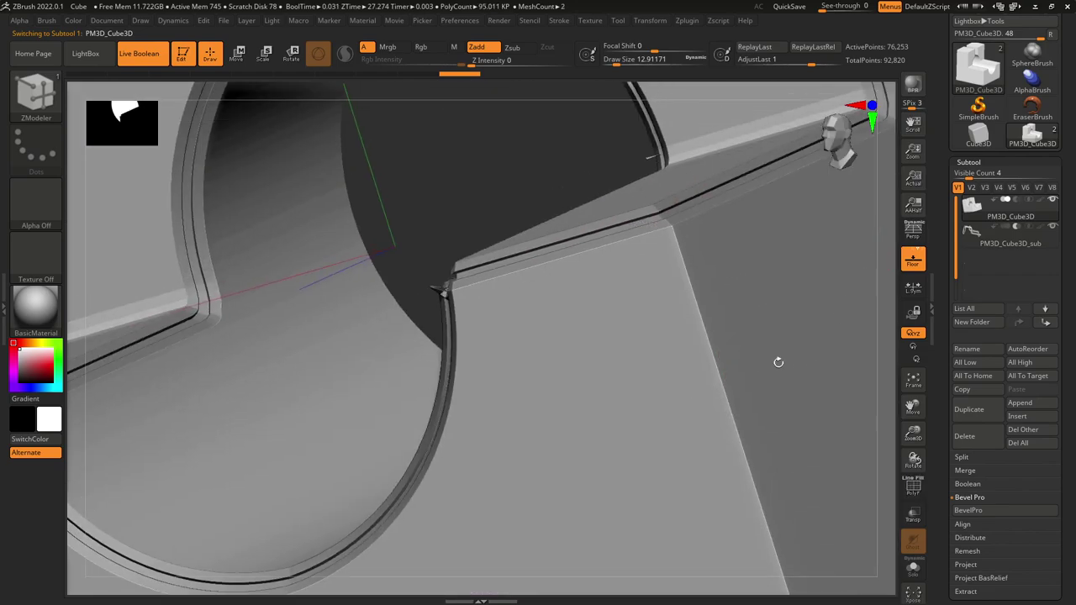
pyautogui.moveTo(797, 346); pyautogui.dragTo(781, 221, button='right')
pyautogui.moveTo(875, 244); pyautogui.dragTo(733, 278, button='right')
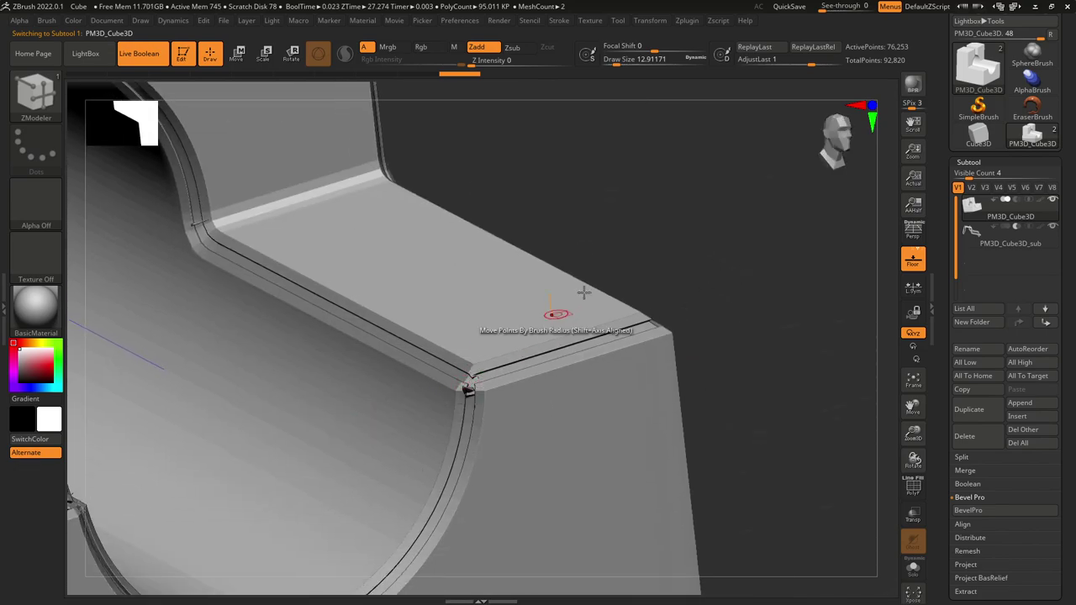
pyautogui.moveTo(667, 260); pyautogui.dragTo(639, 260, button='right')
pyautogui.keyDown('ctrl'); pyautogui.moveTo(302, 277); pyautogui.dragTo(336, 293, button='right'); pyautogui.keyUp('ctrl')
pyautogui.keyDown('alt'); pyautogui.moveTo(630, 331); pyautogui.dragTo(664, 338, button='right'); pyautogui.keyUp('alt')
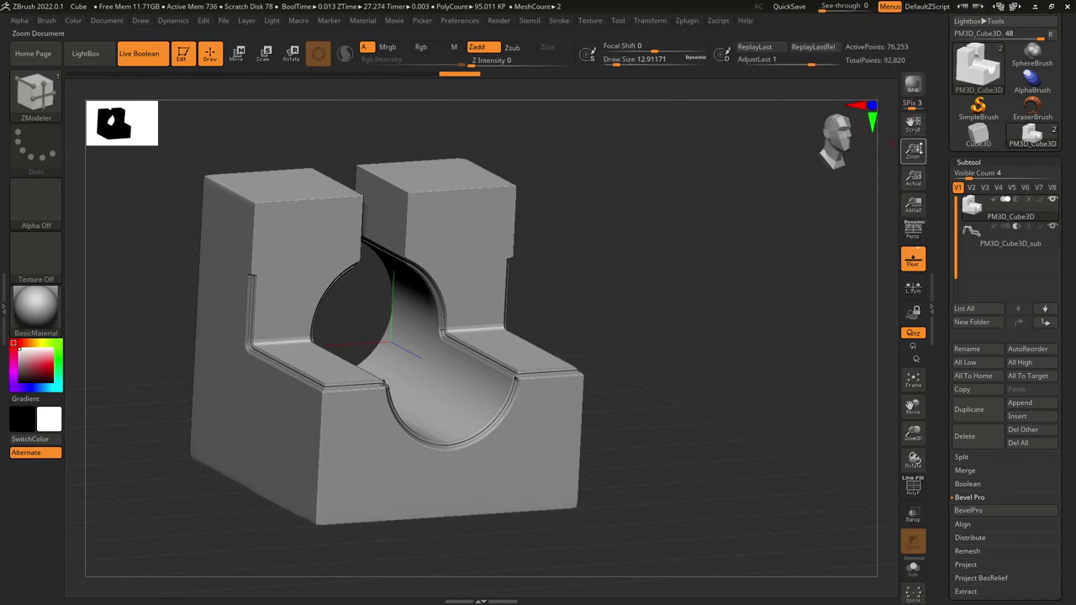
# - Switch to a Sphere3D primitive and convert it to a PolyMesh3D
pyautogui.click(978, 67)
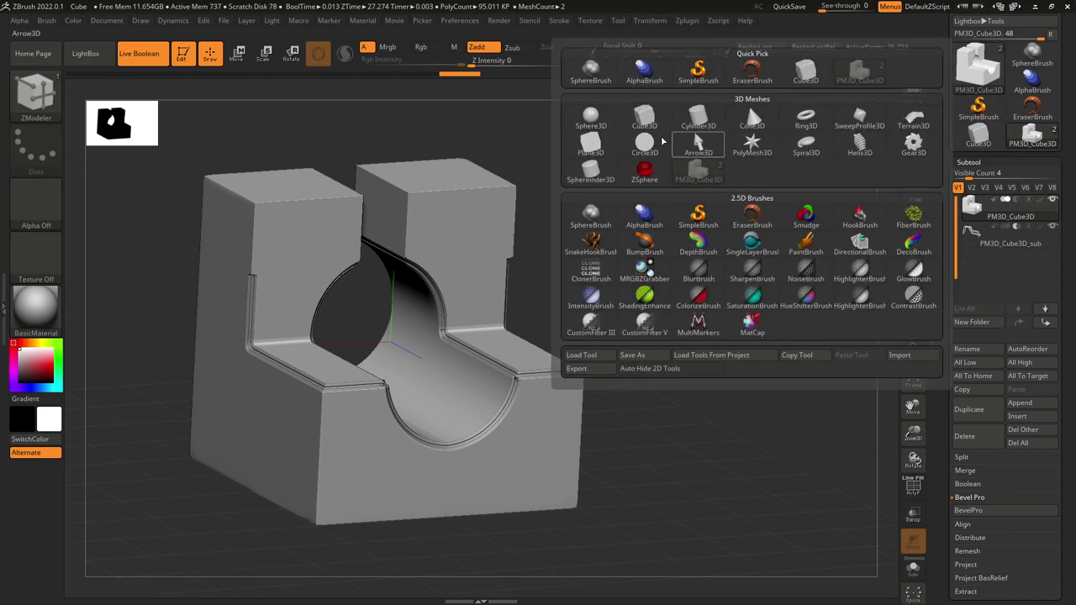
pyautogui.click(601, 124)
pyautogui.moveTo(1067, 84); pyautogui.dragTo(1060, 147)
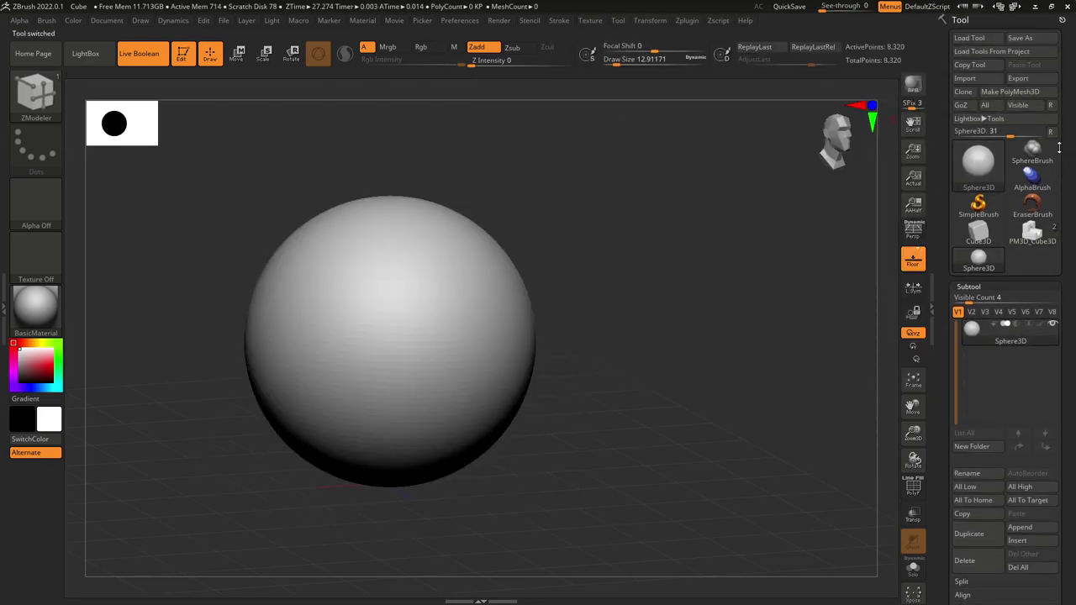
pyautogui.click(1017, 92)
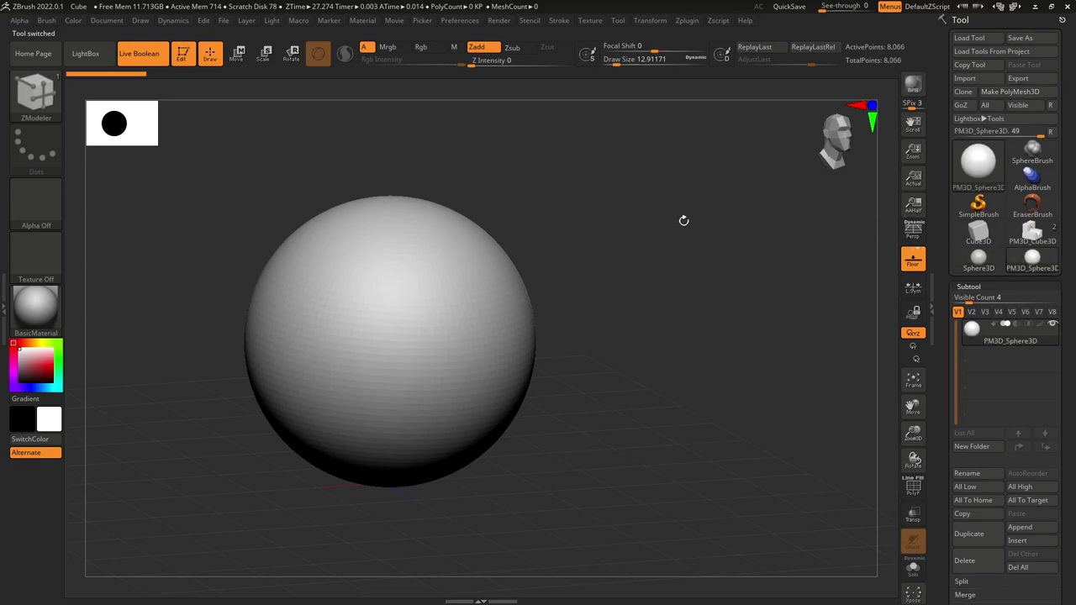
# - Turn the sphere into a DynaMesh at resolution 128
pyautogui.click(1033, 287)
pyautogui.click(976, 267)
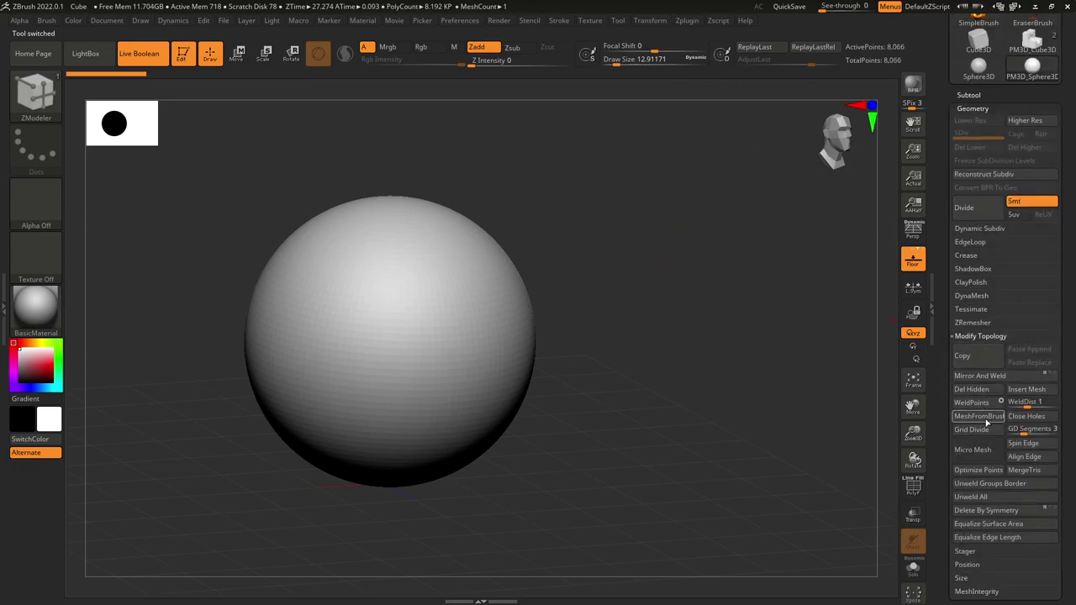
pyautogui.click(975, 295)
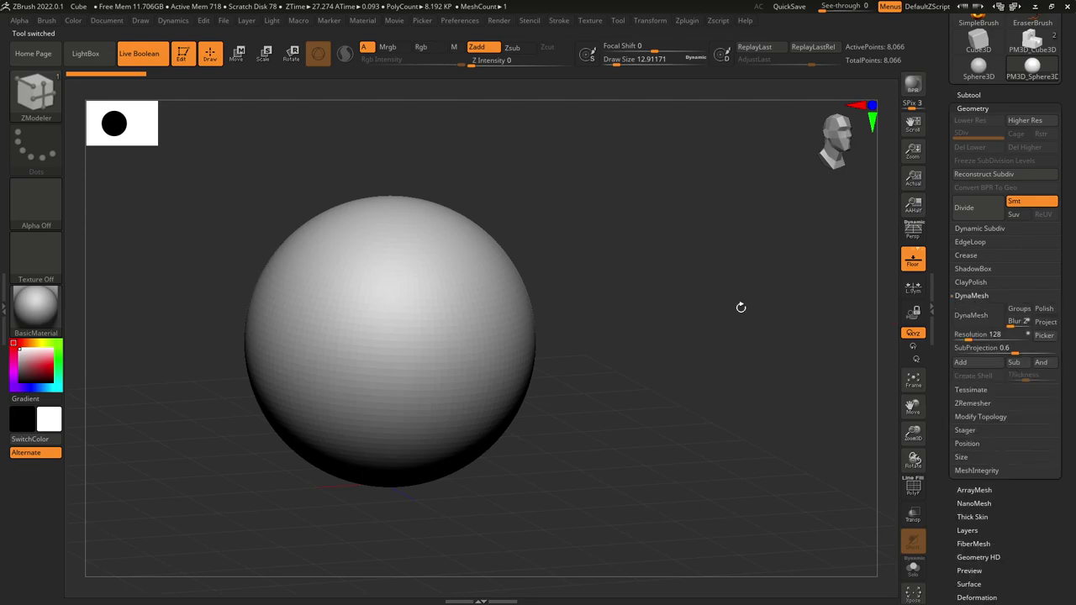
pyautogui.click(975, 315)
# - Face the sphere from the front and select the KnifeCurve brush
pyautogui.keyDown('shift'); pyautogui.moveTo(621, 290); pyautogui.dragTo(616, 309); pyautogui.keyUp('shift')
pyautogui.keyDown('alt'); pyautogui.moveTo(615, 309); pyautogui.dragTo(718, 310); pyautogui.keyUp('alt')
pyautogui.hotkey('ctrl', 'shift')
pyautogui.moveTo(527, 187)
pyautogui.keyDown('ctrl'); pyautogui.keyDown('shift'); pyautogui.mouseDown()
pyautogui.moveTo(690, 521)
pyautogui.moveTo(665, 364)
pyautogui.mouseUp(); pyautogui.keyUp('shift'); pyautogui.keyUp('ctrl')
pyautogui.click(48, 92)
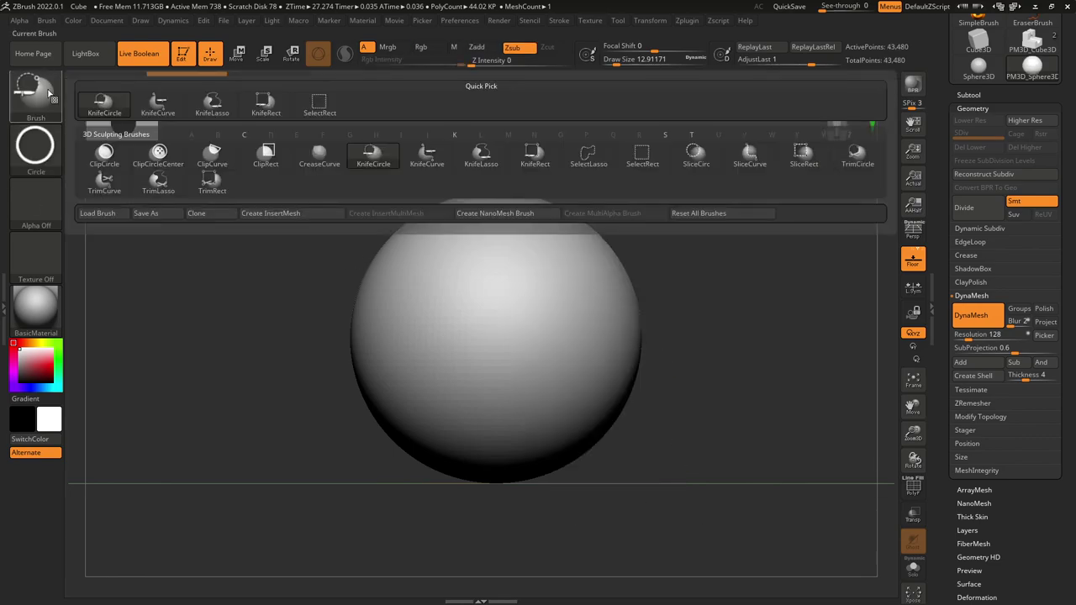
pyautogui.click(431, 162)
# - Slice symmetrical upper and lower slanted facets on the sphere's sides and a diagonal facet across its upper front with KnifeCurve
pyautogui.keyDown('ctrl'); pyautogui.keyDown('shift'); pyautogui.moveTo(509, 143); pyautogui.dragTo(732, 542); pyautogui.keyUp('shift'); pyautogui.keyUp('ctrl')
pyautogui.hotkey('ctrl', 'z')
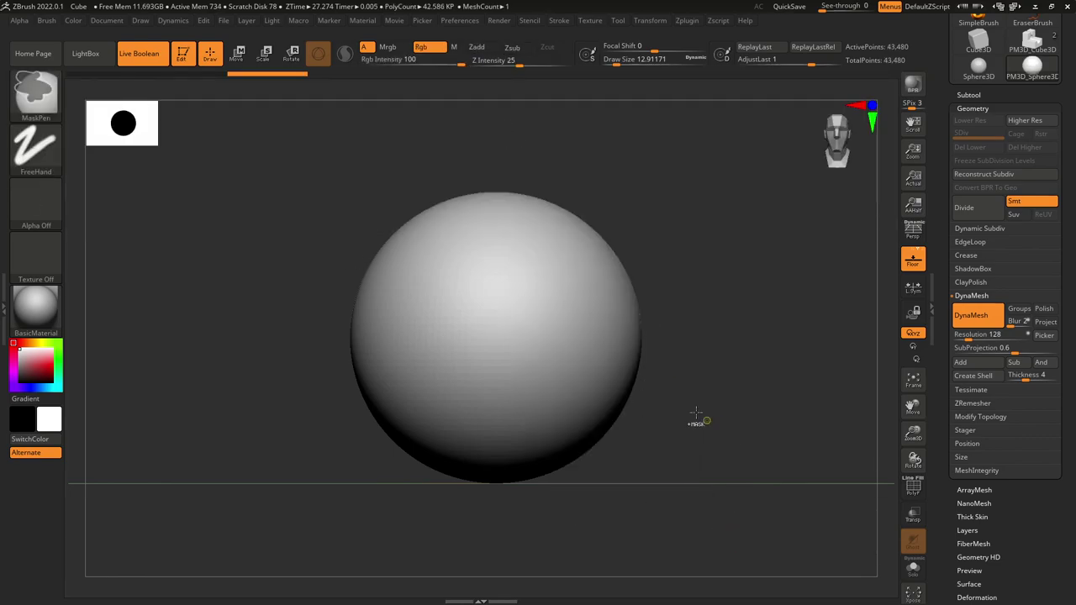
pyautogui.moveTo(504, 148)
pyautogui.keyDown('ctrl'); pyautogui.keyDown('shift'); pyautogui.mouseDown()
pyautogui.moveTo(686, 503)
pyautogui.moveTo(724, 530)
pyautogui.mouseUp(); pyautogui.keyUp('shift'); pyautogui.keyUp('ctrl')
pyautogui.keyDown('ctrl'); pyautogui.keyDown('shift'); pyautogui.moveTo(659, 240); pyautogui.dragTo(506, 571); pyautogui.keyUp('shift'); pyautogui.keyUp('ctrl')
pyautogui.keyDown('shift'); pyautogui.moveTo(670, 452); pyautogui.dragTo(664, 432); pyautogui.keyUp('shift')
pyautogui.moveTo(332, 429)
pyautogui.keyDown('ctrl'); pyautogui.keyDown('shift'); pyautogui.mouseDown()
pyautogui.moveTo(578, 129)
pyautogui.moveTo(555, 123)
pyautogui.mouseUp(); pyautogui.keyUp('shift'); pyautogui.keyUp('ctrl')
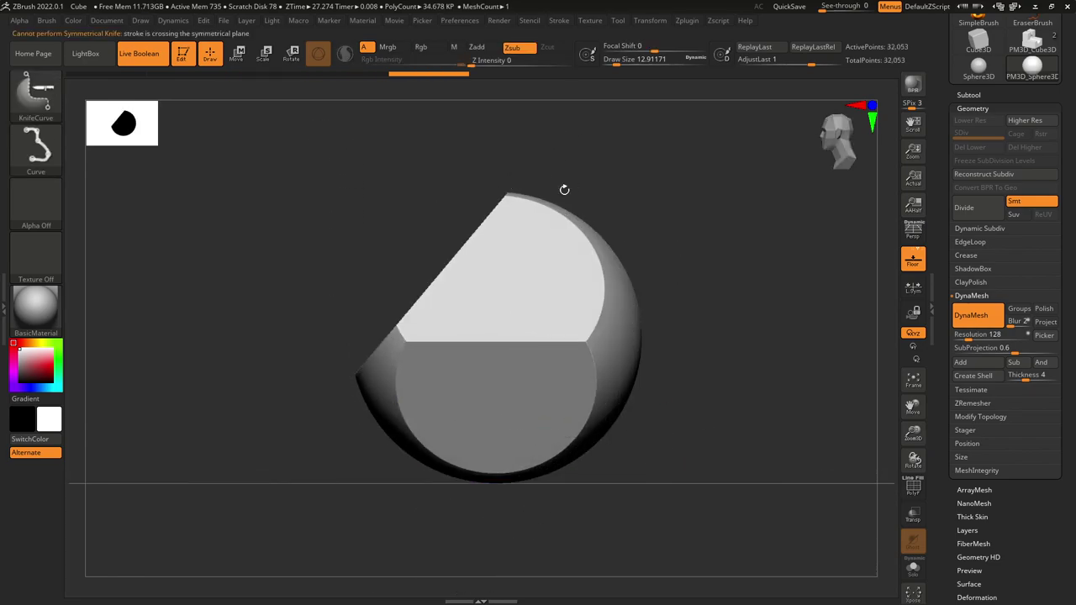
pyautogui.moveTo(372, 425)
pyautogui.mouseDown()
pyautogui.moveTo(413, 520)
pyautogui.moveTo(433, 514)
pyautogui.mouseUp()
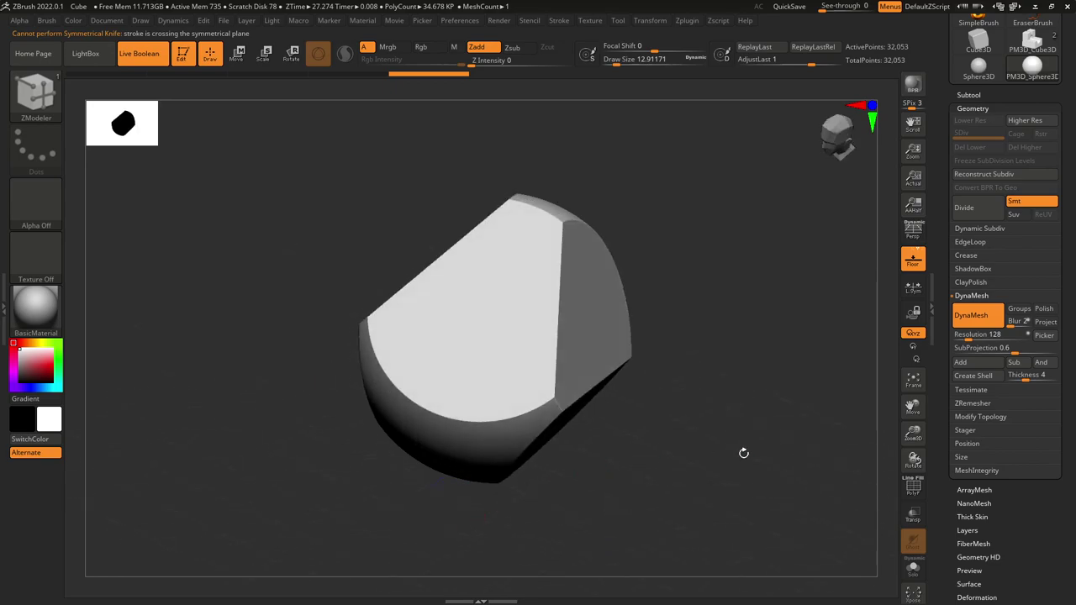
# - Remesh the sliced sphere with DynaMesh and display its polyframe to check the polygroup borders
pyautogui.click(914, 487)
pyautogui.moveTo(780, 420); pyautogui.dragTo(773, 365)
pyautogui.press('f')
pyautogui.moveTo(785, 426)
pyautogui.mouseDown()
pyautogui.moveTo(815, 456)
pyautogui.moveTo(821, 485)
pyautogui.mouseUp()
pyautogui.press('ctrl')
pyautogui.keyDown('ctrl'); pyautogui.moveTo(830, 389); pyautogui.dragTo(822, 294); pyautogui.keyUp('ctrl')
pyautogui.click(915, 488)
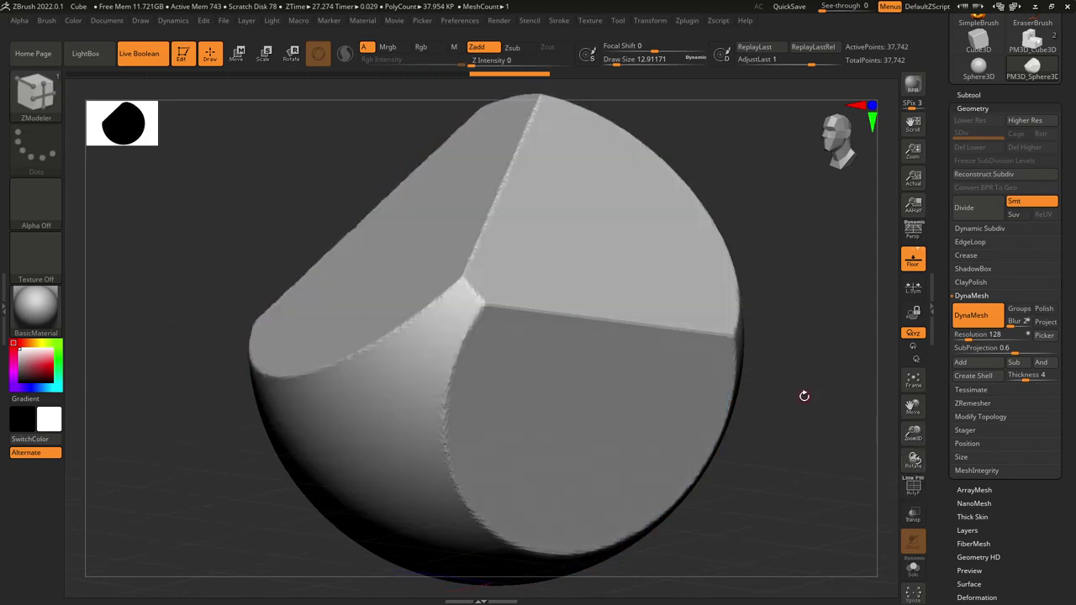
pyautogui.click(913, 486)
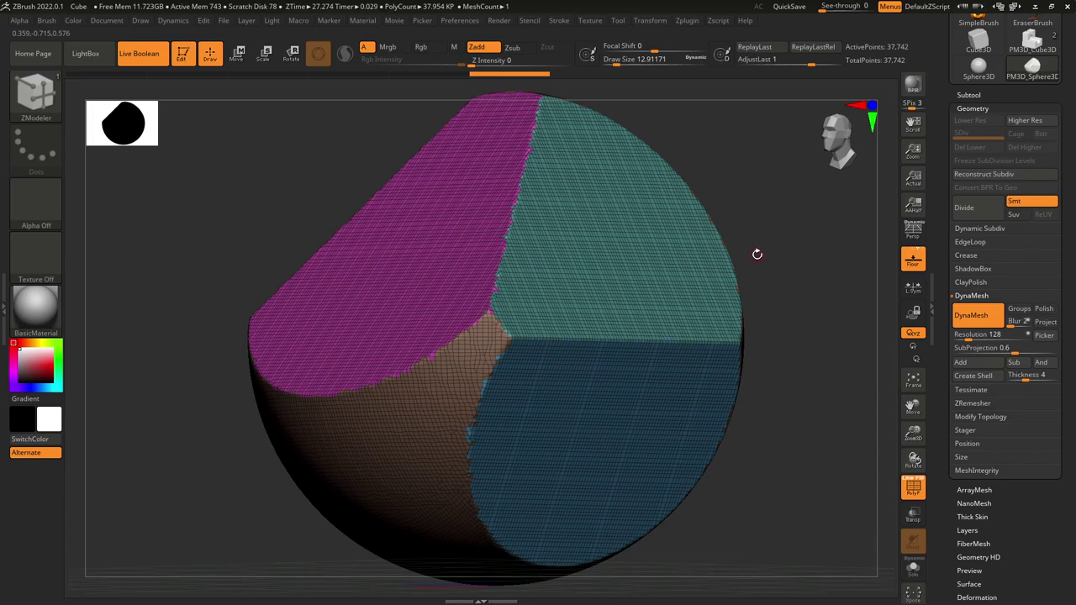
pyautogui.moveTo(794, 330); pyautogui.dragTo(810, 345)
# - Open the sliced sphere in BevelPro and inspect the proposed bevel strips along its edges
pyautogui.click(979, 107)
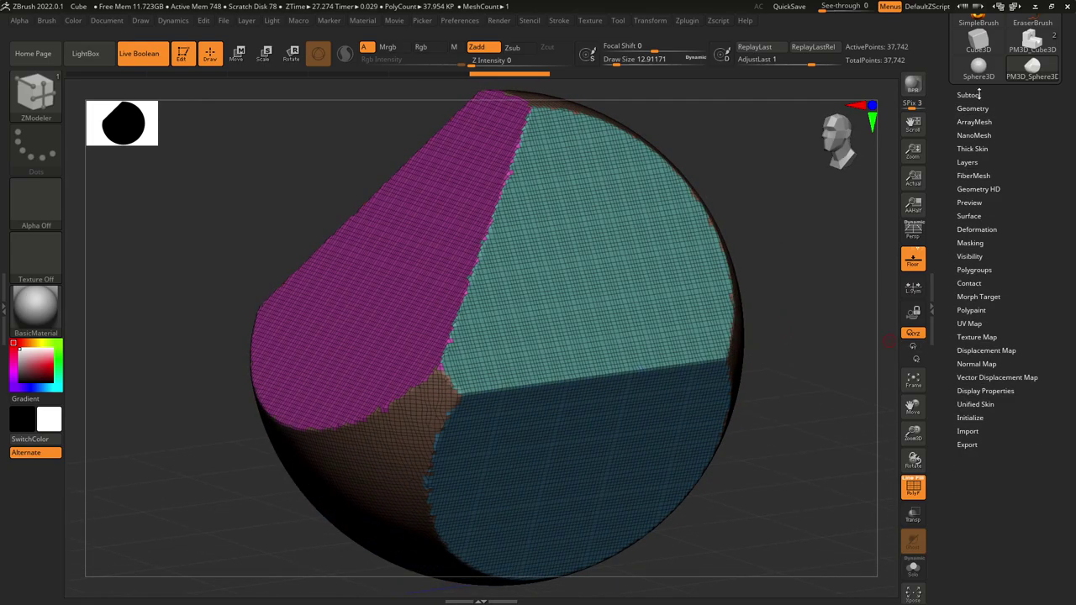
pyautogui.click(969, 95)
pyautogui.click(989, 447)
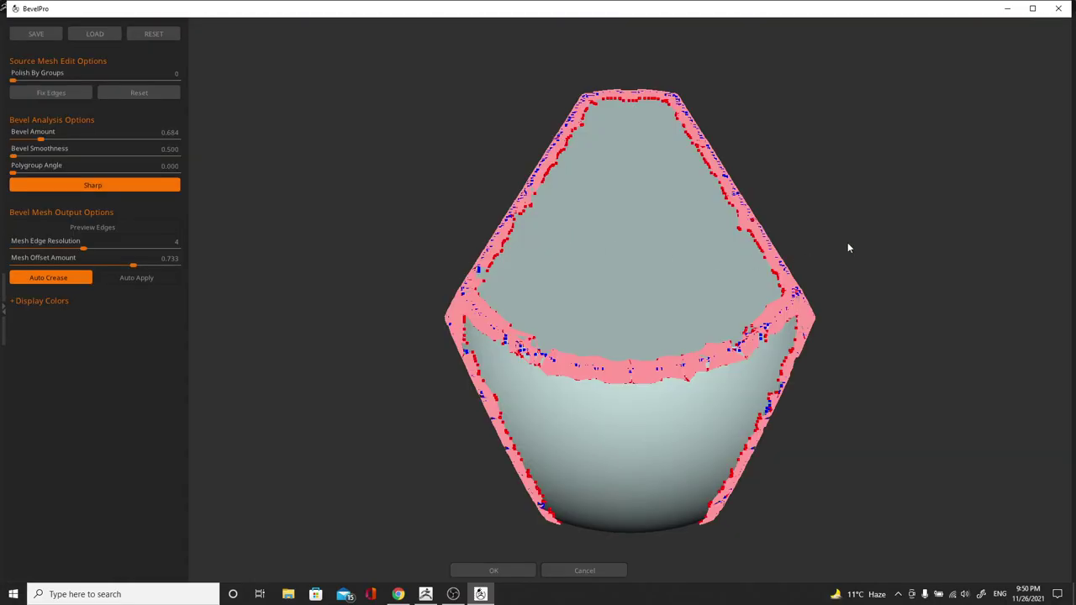
pyautogui.moveTo(847, 244); pyautogui.dragTo(780, 244)
pyautogui.scroll(5, 781, 248)
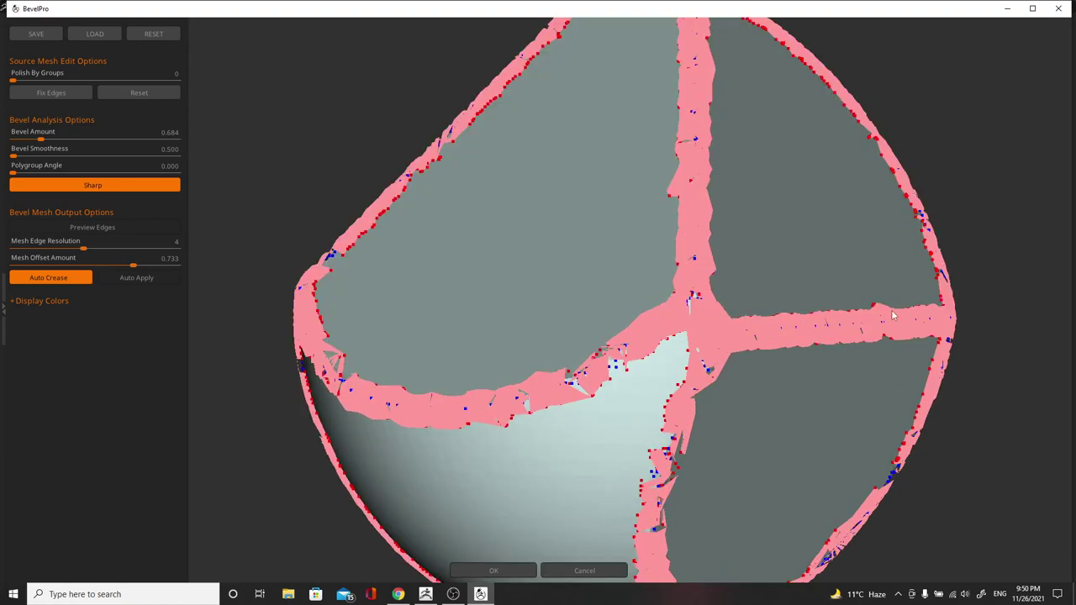
pyautogui.moveTo(994, 94); pyautogui.dragTo(923, 218)
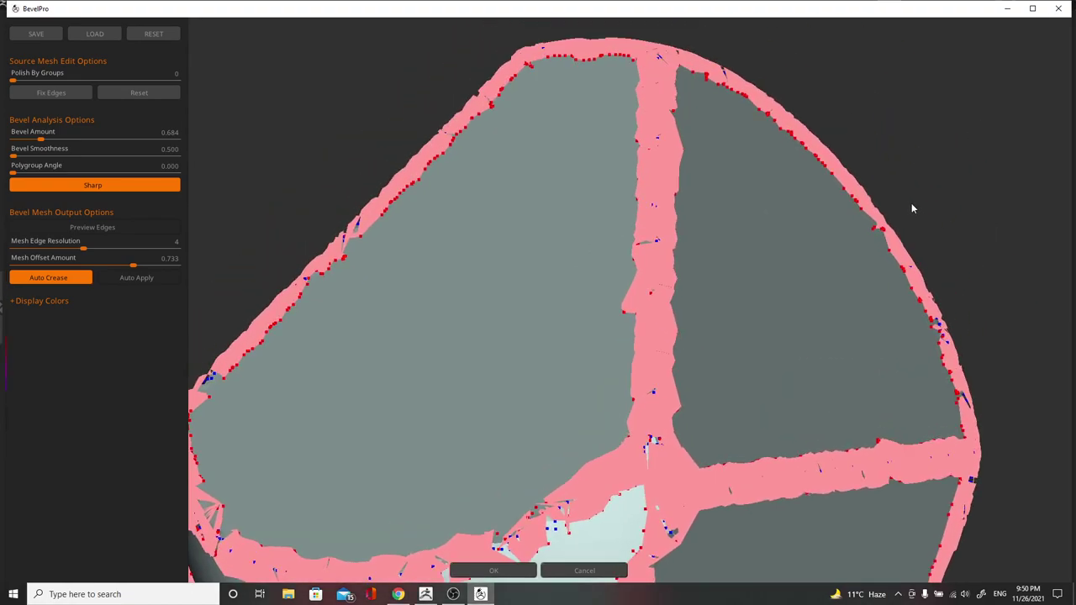
# - Smooth the source mesh with Polish By Groups and turn on Auto Apply to preview the bevels
pyautogui.moveTo(13, 81); pyautogui.dragTo(86, 78)
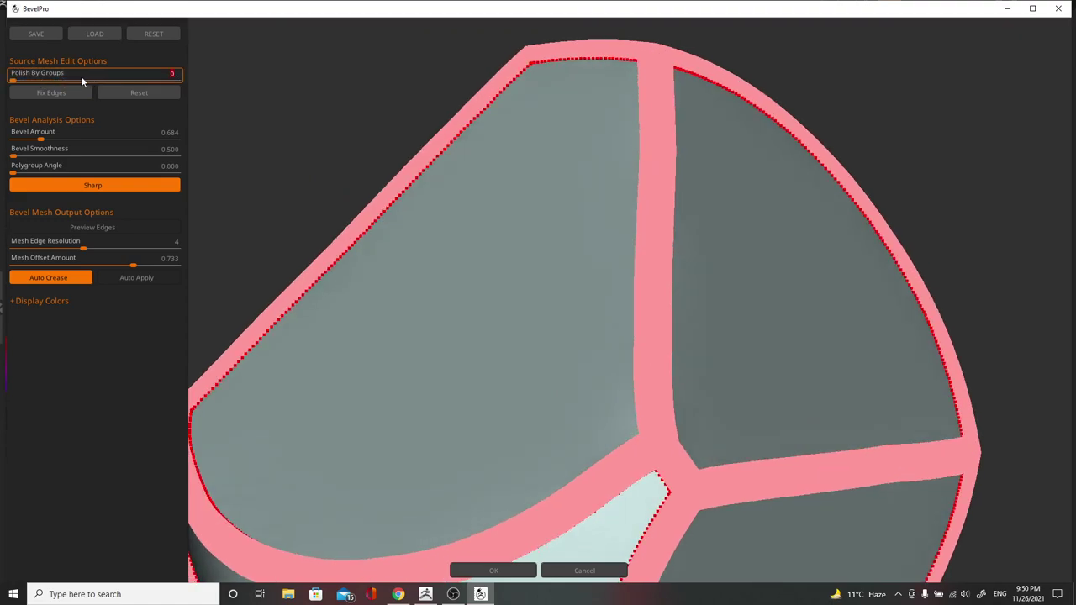
pyautogui.moveTo(301, 127); pyautogui.dragTo(308, 292)
pyautogui.click(135, 283)
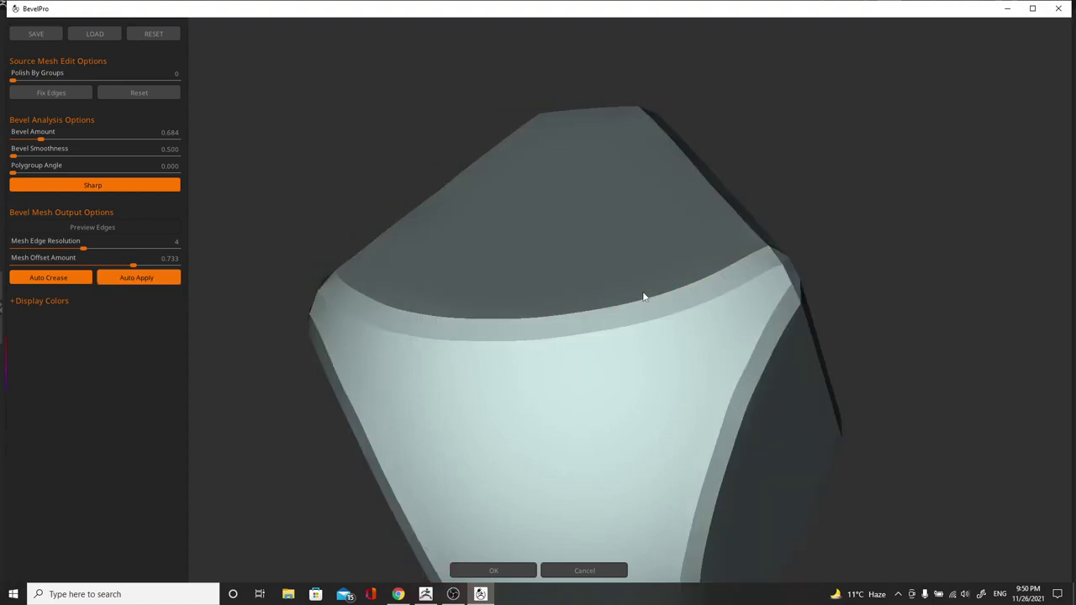
pyautogui.moveTo(322, 239); pyautogui.dragTo(529, 266)
pyautogui.moveTo(848, 269); pyautogui.dragTo(676, 224)
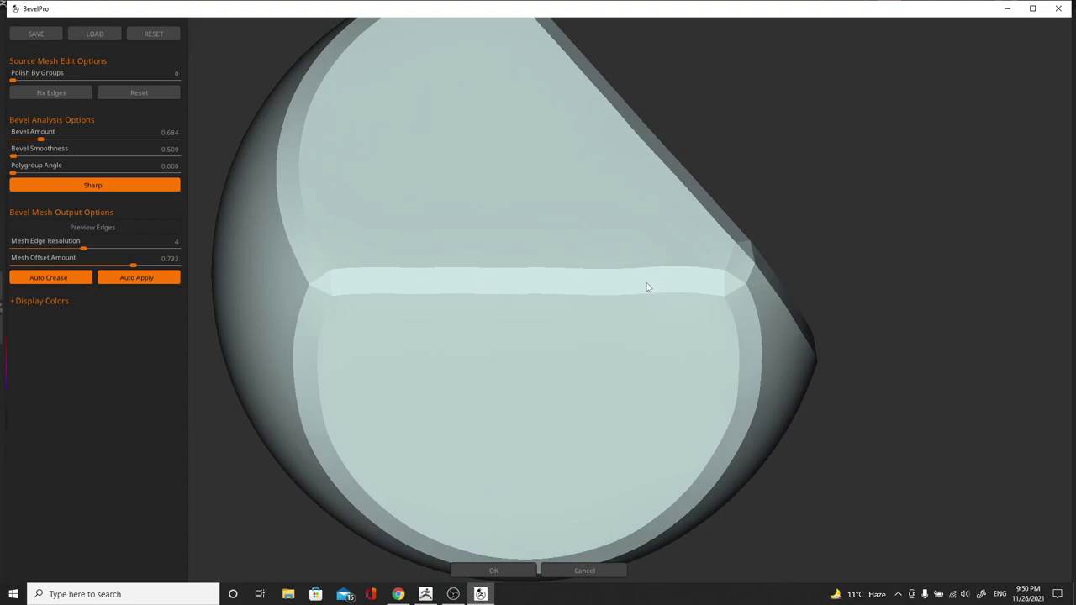
pyautogui.moveTo(800, 255); pyautogui.dragTo(757, 193)
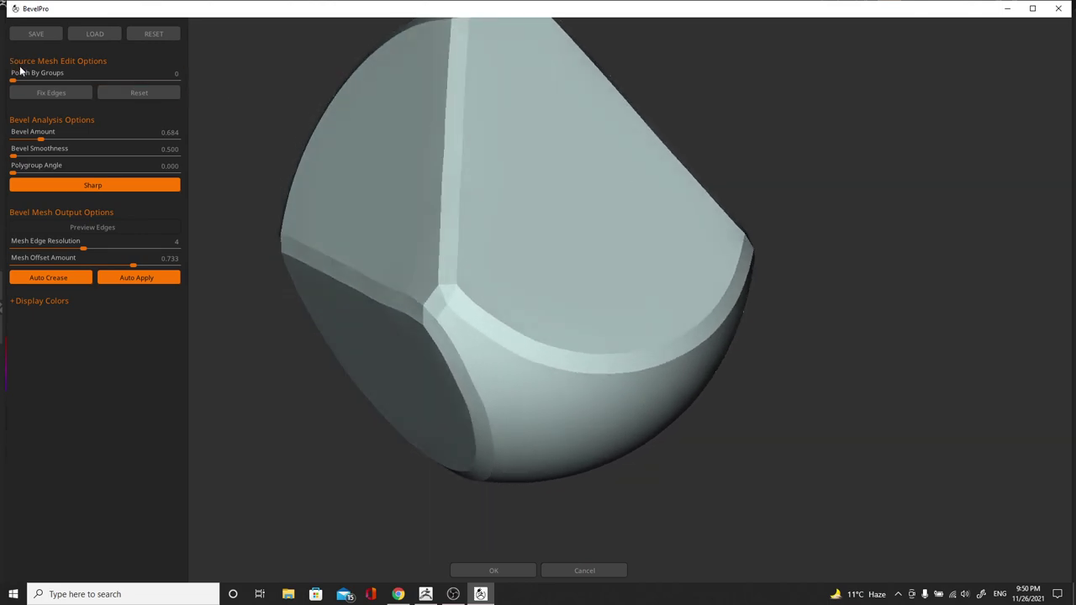
# - Repeat Polish By Groups, including a pass at 20, and reset the bevel settings with Auto Apply turned off
pyautogui.click(38, 75)
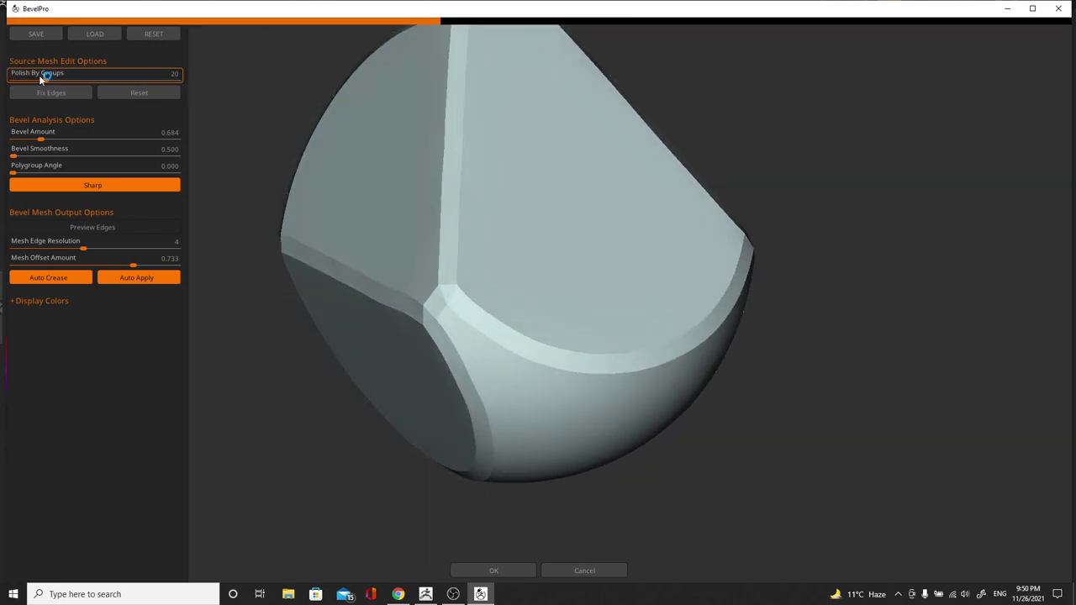
pyautogui.click(147, 34)
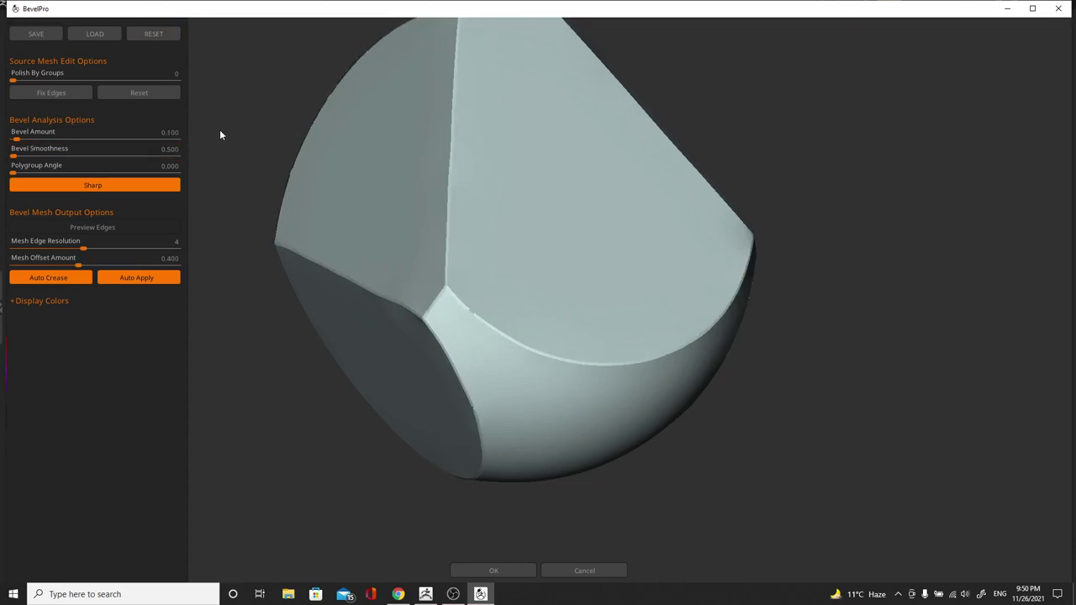
pyautogui.moveTo(216, 136); pyautogui.dragTo(192, 124)
pyautogui.click(137, 279)
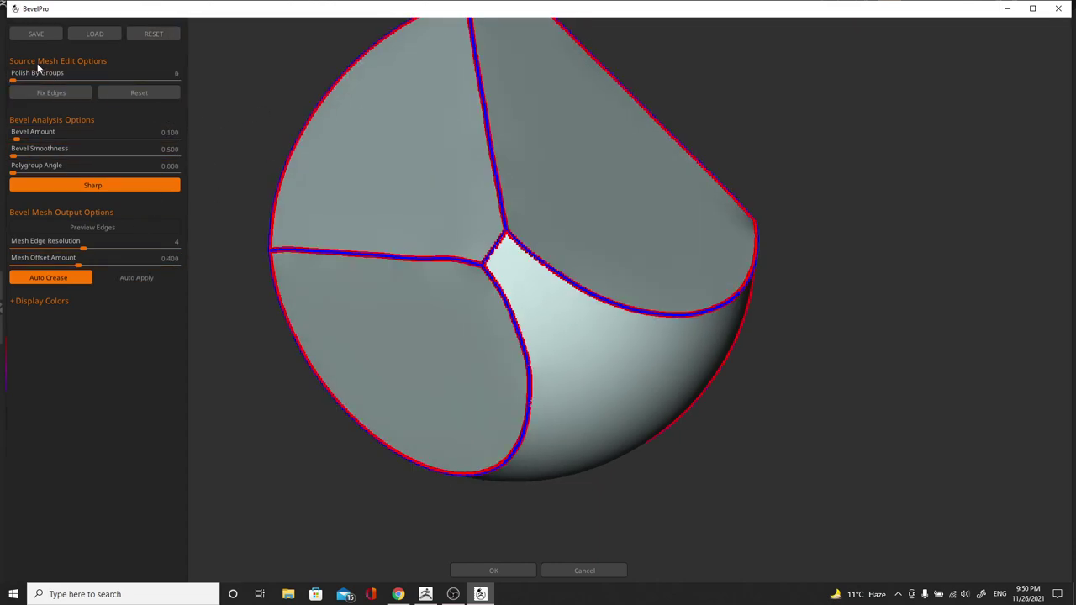
pyautogui.moveTo(20, 80); pyautogui.dragTo(104, 77)
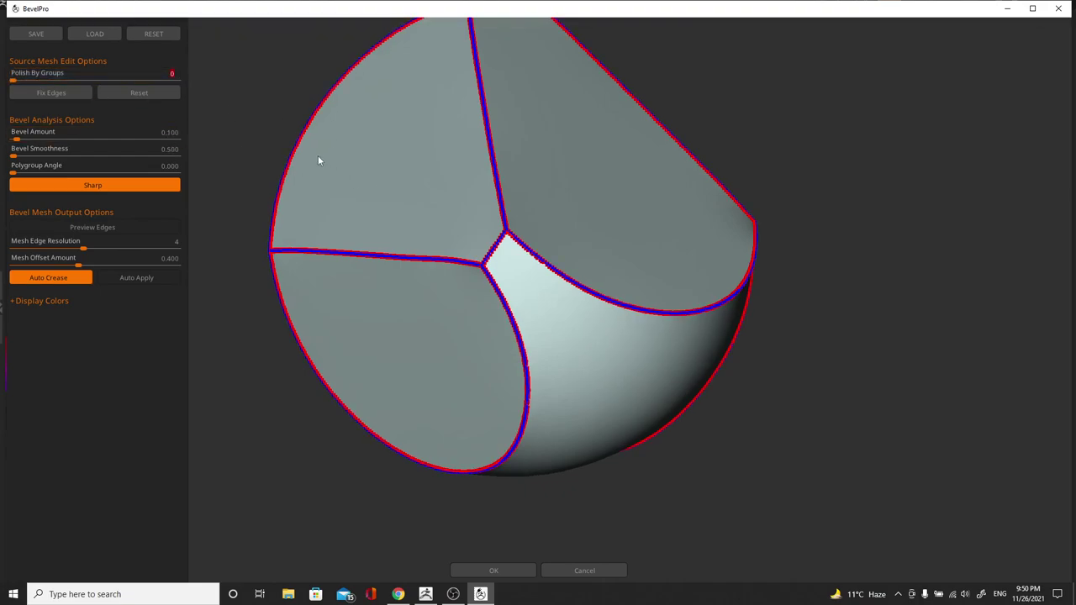
pyautogui.moveTo(323, 162); pyautogui.dragTo(377, 119)
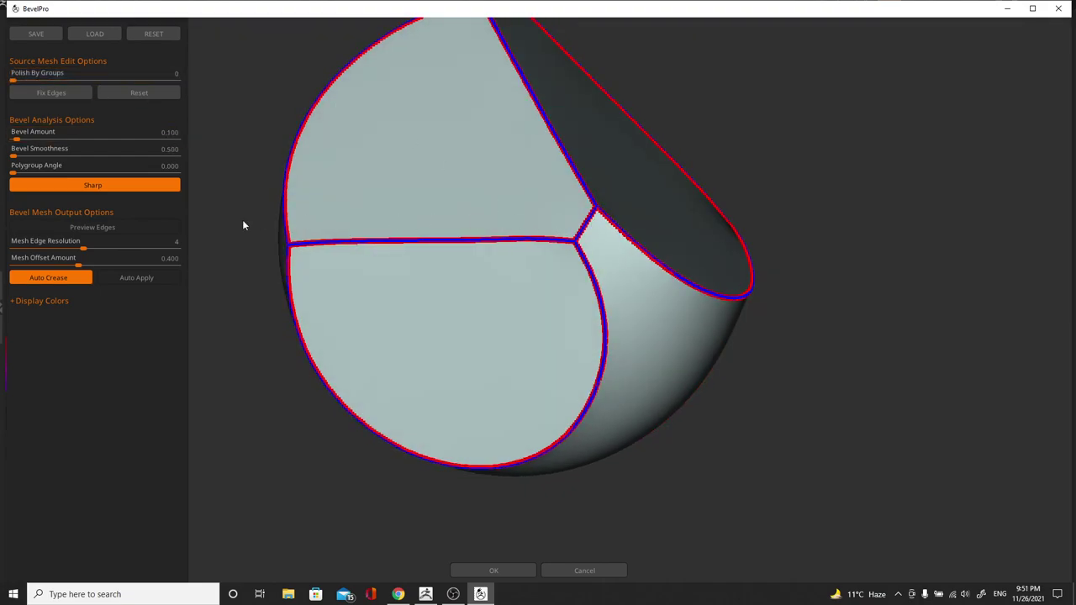
# - Set Mesh Edge Resolution to 1, Bevel Amount to 1.113 and Mesh Offset Amount to 0.681
pyautogui.moveTo(82, 247); pyautogui.dragTo(74, 267)
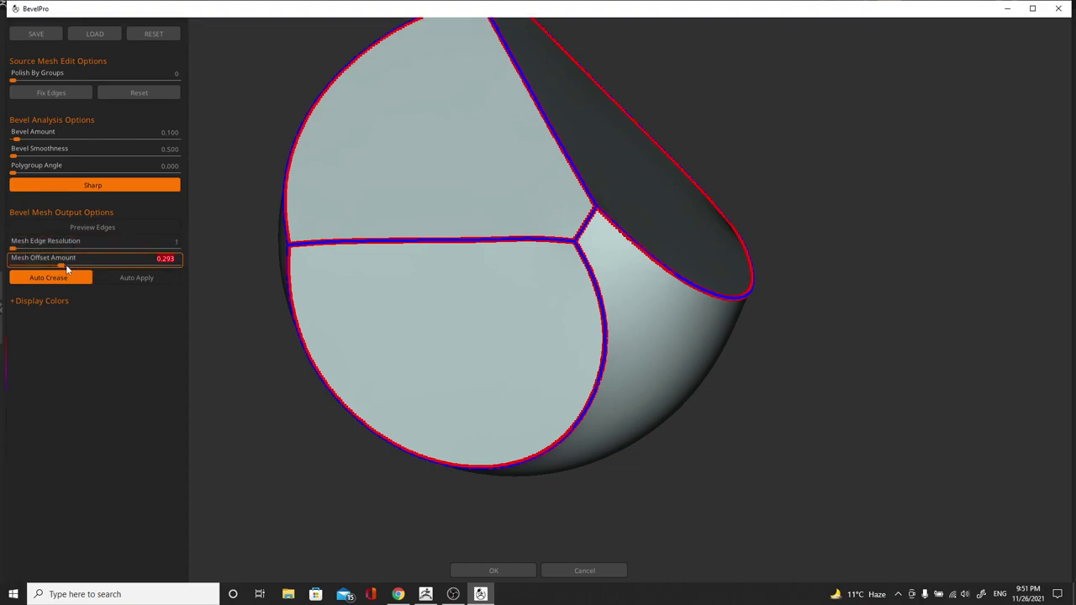
pyautogui.moveTo(29, 140); pyautogui.dragTo(59, 140)
pyautogui.moveTo(256, 205); pyautogui.dragTo(203, 227)
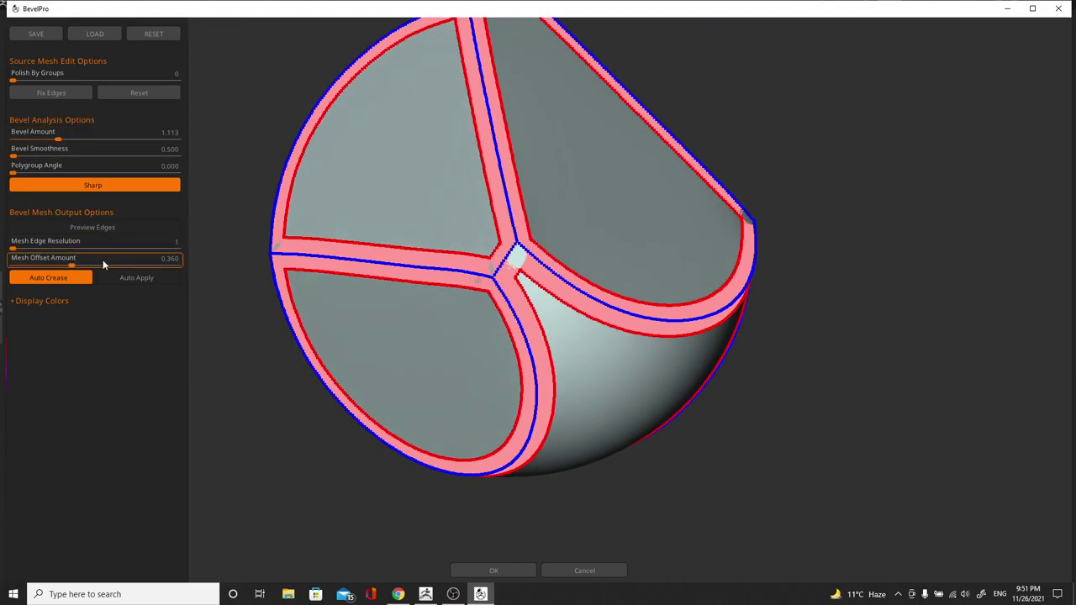
pyautogui.moveTo(72, 264); pyautogui.dragTo(131, 266)
pyautogui.moveTo(856, 217); pyautogui.dragTo(588, 223)
pyautogui.click(120, 264)
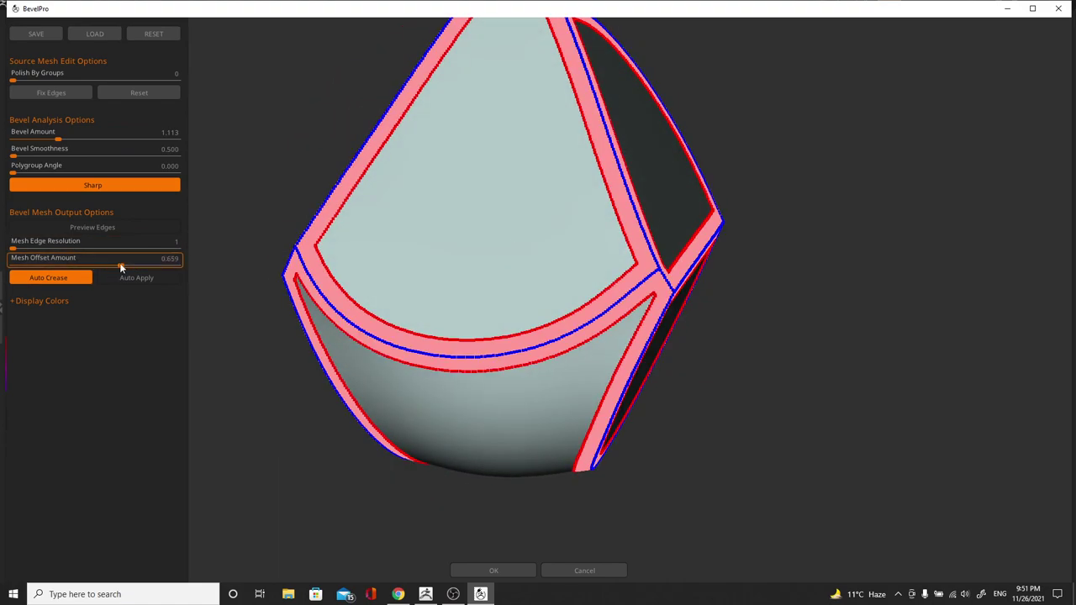
pyautogui.moveTo(322, 274); pyautogui.dragTo(848, 289)
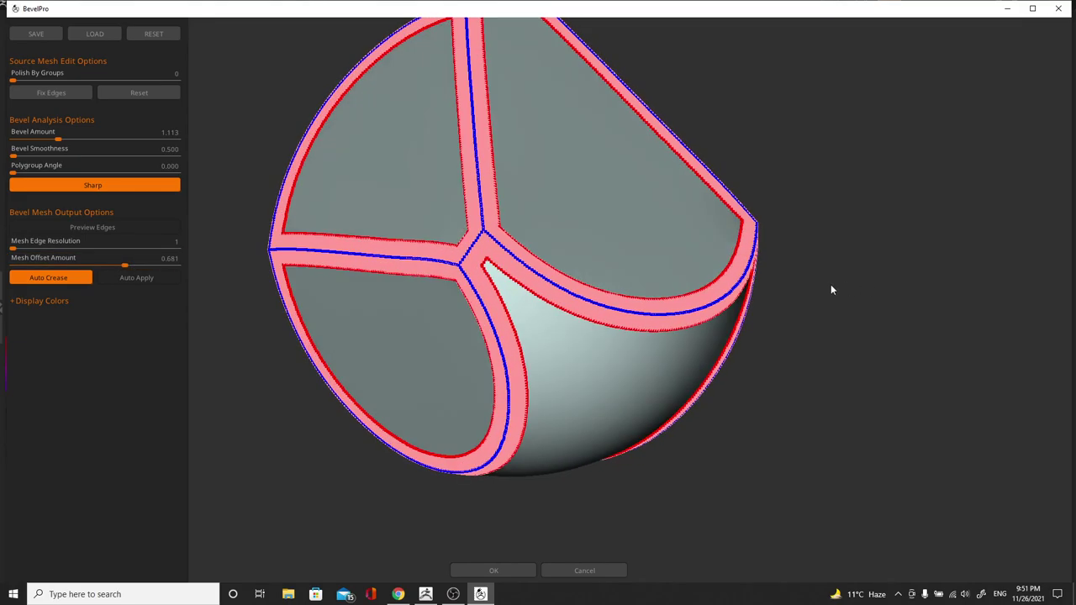
pyautogui.moveTo(956, 271); pyautogui.dragTo(636, 335)
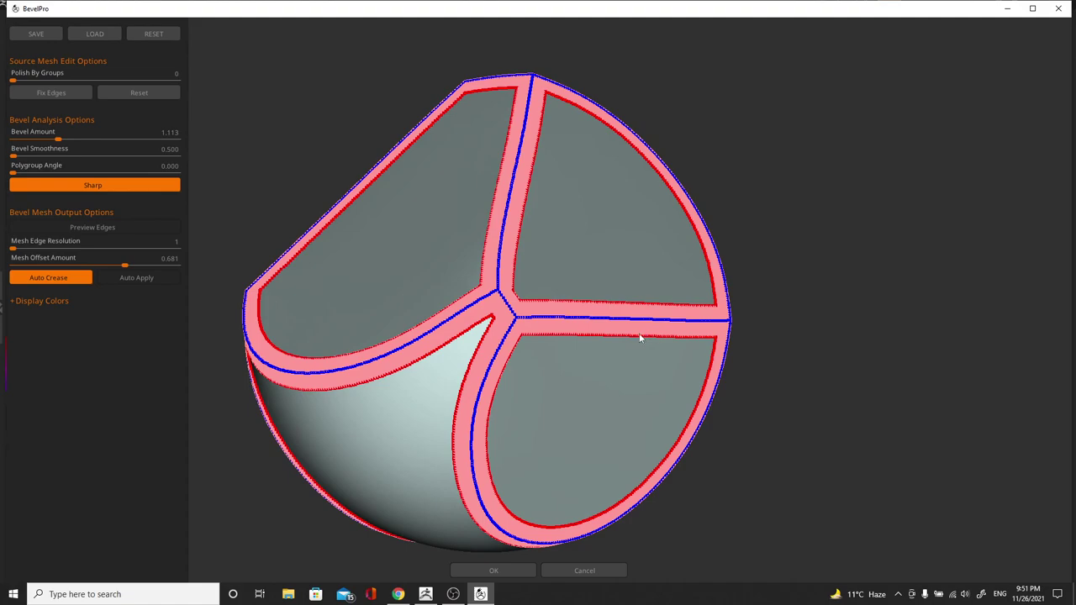
# - Apply the bevel to the sliced sphere, return to the sculpt and turn off the polyframe
pyautogui.click(124, 279)
pyautogui.click(497, 571)
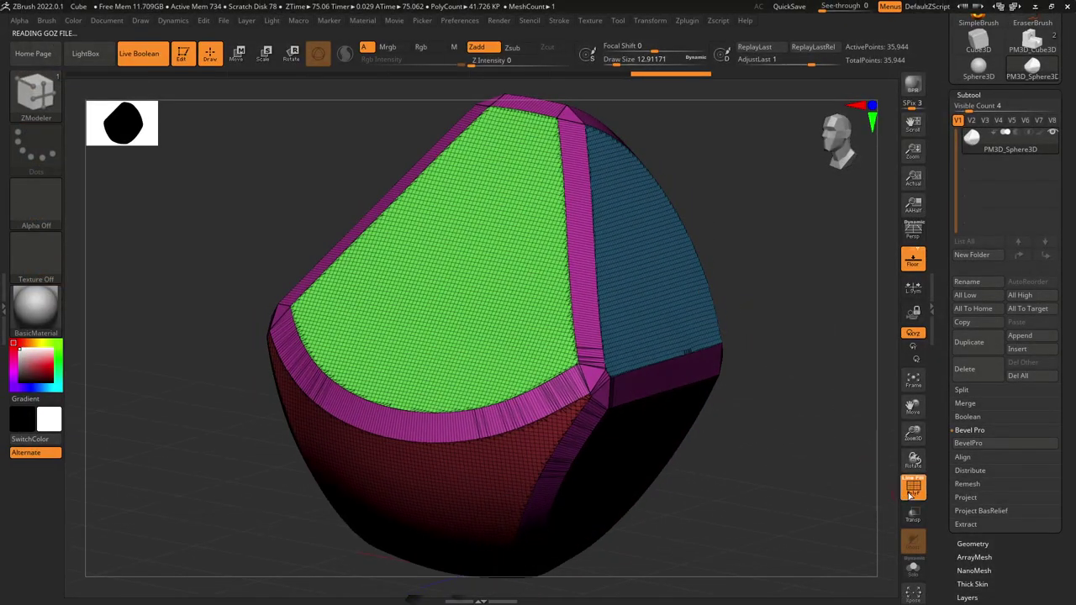
pyautogui.click(912, 490)
pyautogui.moveTo(846, 456); pyautogui.dragTo(714, 386)
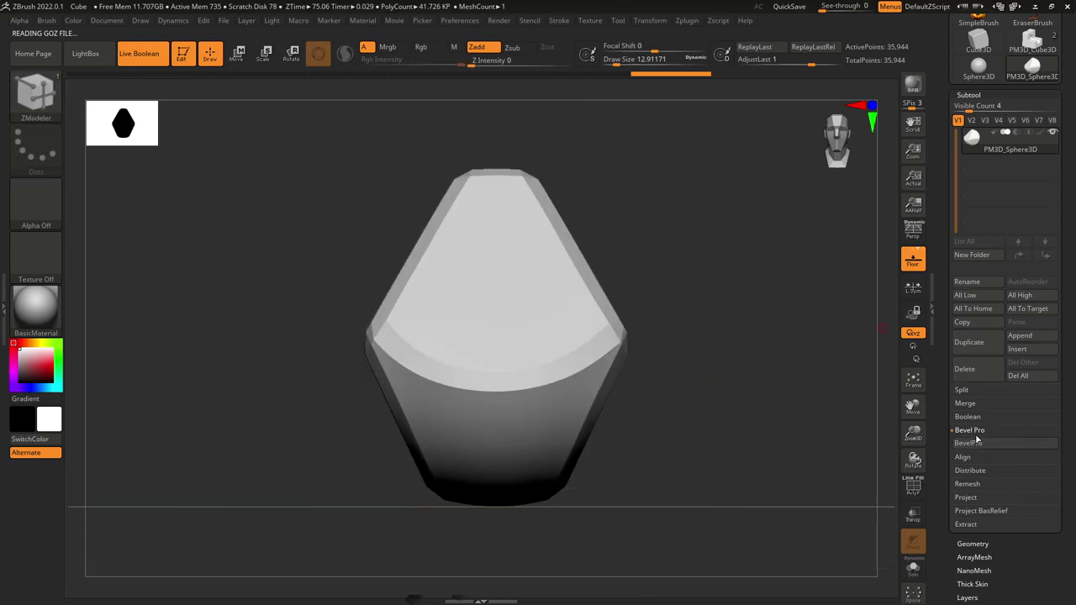
# - Remesh the beveled sphere with DynaMesh at resolution 344 with Polish enabled, and inspect the beveled edges all around
pyautogui.click(973, 543)
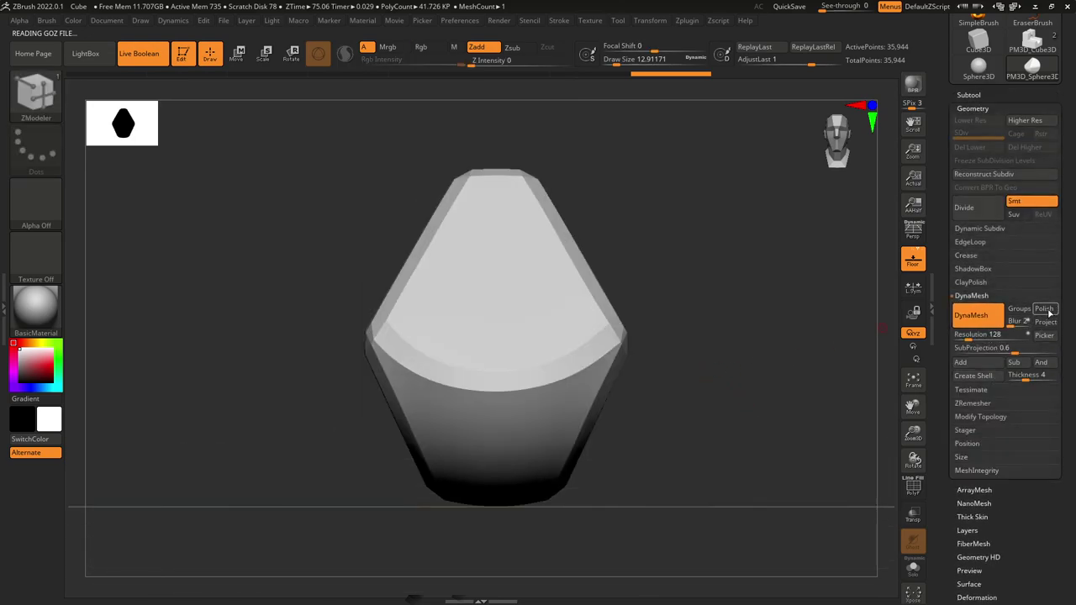
pyautogui.moveTo(968, 337); pyautogui.dragTo(977, 337)
pyautogui.keyDown('ctrl'); pyautogui.moveTo(730, 265); pyautogui.dragTo(738, 378); pyautogui.keyUp('ctrl')
pyautogui.moveTo(738, 378); pyautogui.dragTo(757, 396)
pyautogui.keyDown('alt'); pyautogui.moveTo(757, 395); pyautogui.dragTo(764, 440); pyautogui.keyUp('alt')
pyautogui.moveTo(739, 190); pyautogui.dragTo(782, 195)
pyautogui.moveTo(778, 275); pyautogui.dragTo(788, 203)
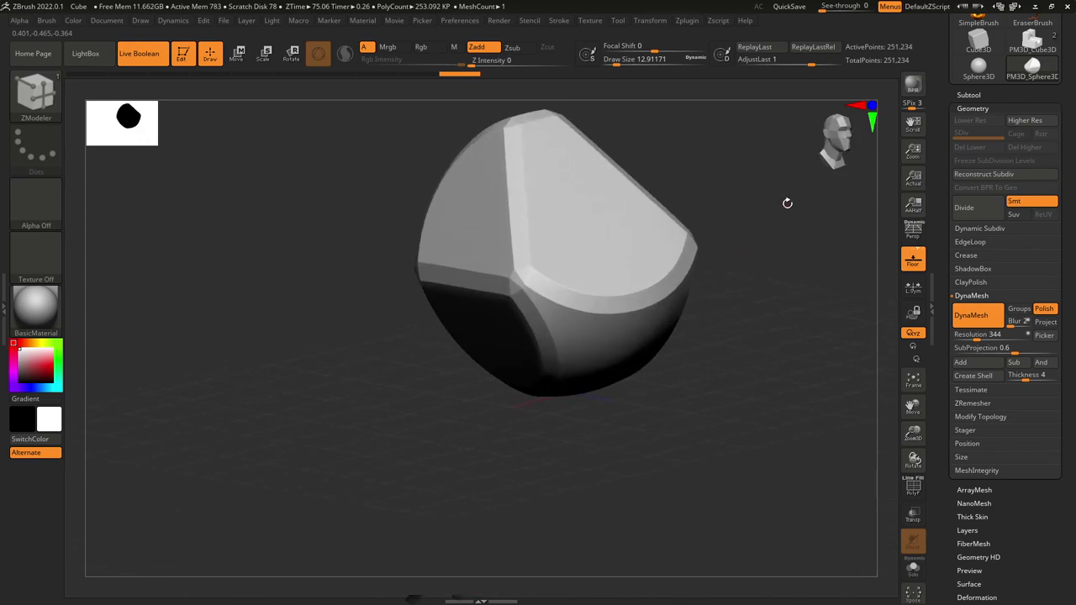
pyautogui.moveTo(742, 161); pyautogui.dragTo(654, 262)
pyautogui.moveTo(654, 161); pyautogui.dragTo(725, 173)
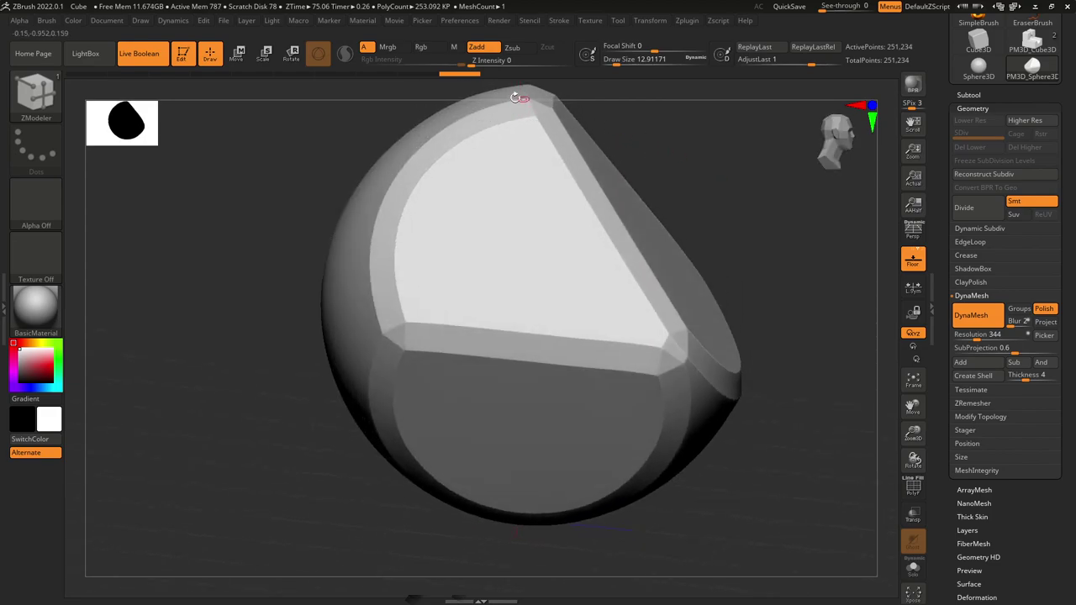
pyautogui.moveTo(763, 274); pyautogui.dragTo(655, 234)
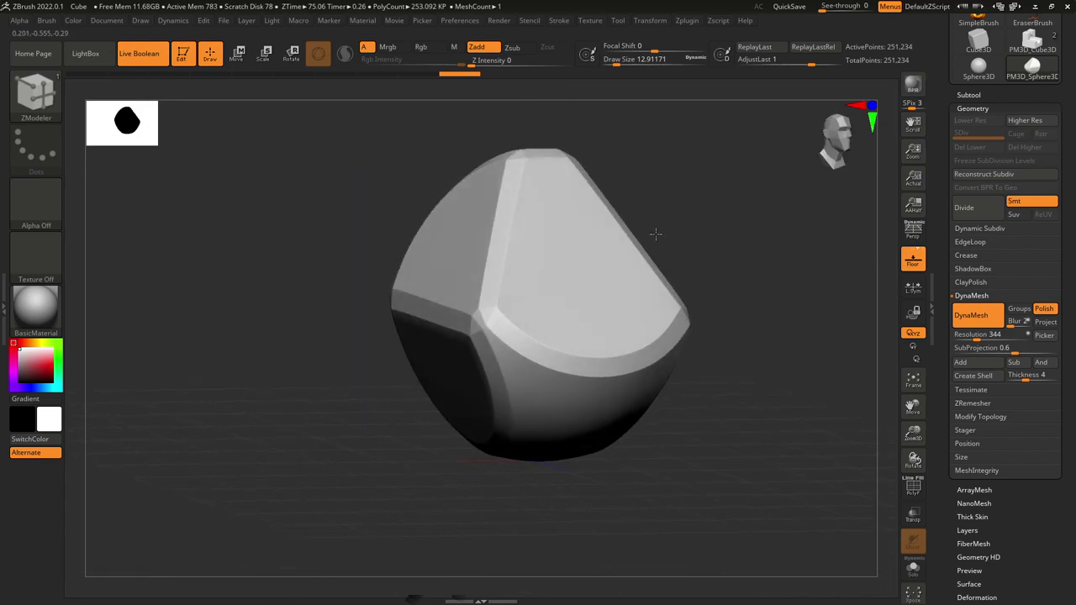
# - Turn on the polyframe and examine the polygroups of the beveled sphere's faces and bevel strips up close
pyautogui.moveTo(723, 240)
pyautogui.mouseDown()
pyautogui.moveTo(697, 231)
pyautogui.moveTo(754, 264)
pyautogui.moveTo(766, 248)
pyautogui.mouseUp()
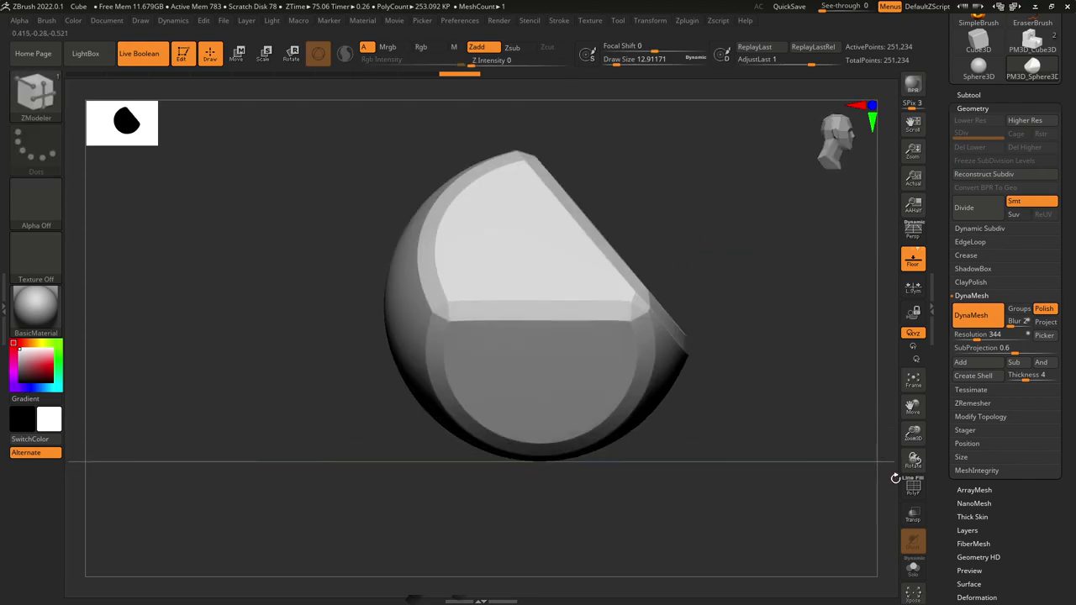
pyautogui.click(908, 484)
pyautogui.moveTo(740, 370); pyautogui.dragTo(764, 449)
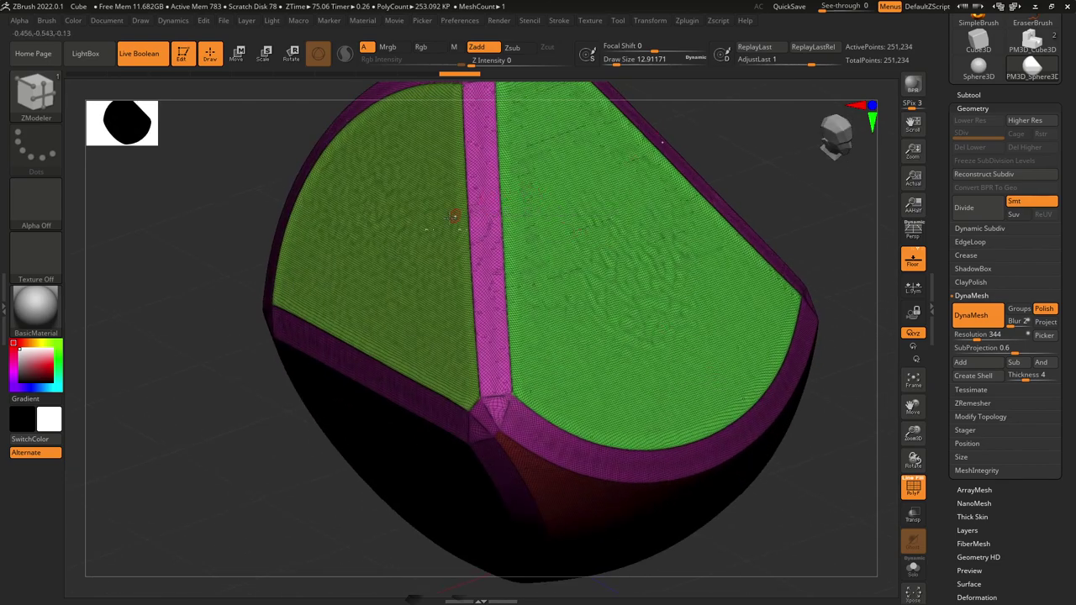
# - Start a new Sphere3D, convert it to a PolyMesh3D and slice off its upper side with one diagonal knife cut
pyautogui.click(978, 68)
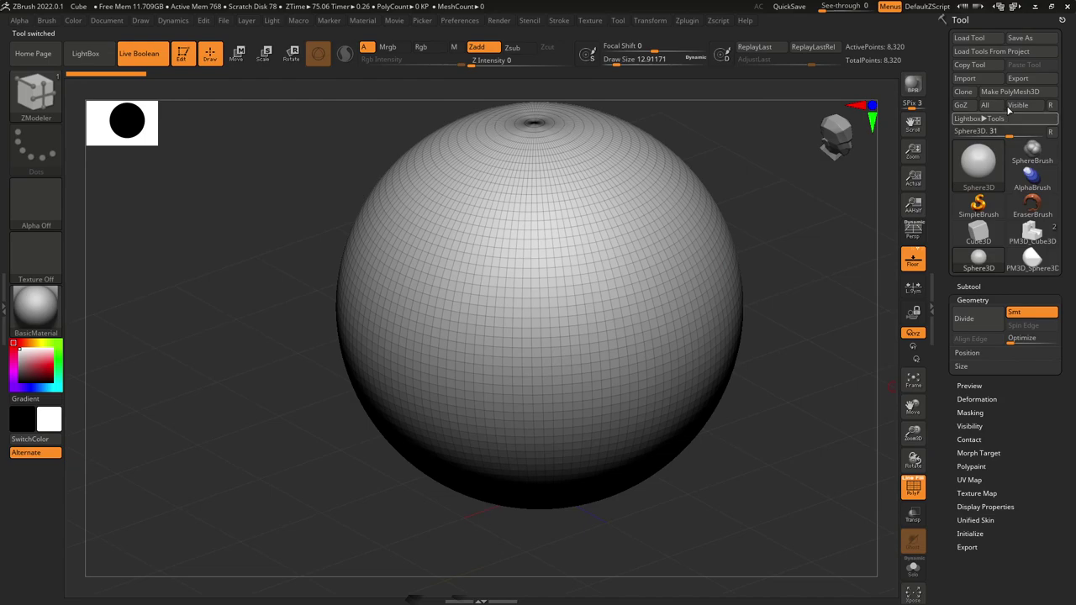
pyautogui.click(1029, 92)
pyautogui.moveTo(763, 253); pyautogui.dragTo(708, 228)
pyautogui.keyDown('ctrl'); pyautogui.keyDown('shift'); pyautogui.moveTo(752, 130); pyautogui.dragTo(180, 345); pyautogui.keyUp('shift'); pyautogui.keyUp('ctrl')
pyautogui.hotkey('ctrl', 'z')
pyautogui.moveTo(504, 135)
pyautogui.keyDown('ctrl'); pyautogui.keyDown('shift'); pyautogui.mouseDown()
pyautogui.moveTo(798, 425)
pyautogui.moveTo(871, 421)
pyautogui.mouseUp(); pyautogui.keyUp('shift'); pyautogui.keyUp('ctrl')
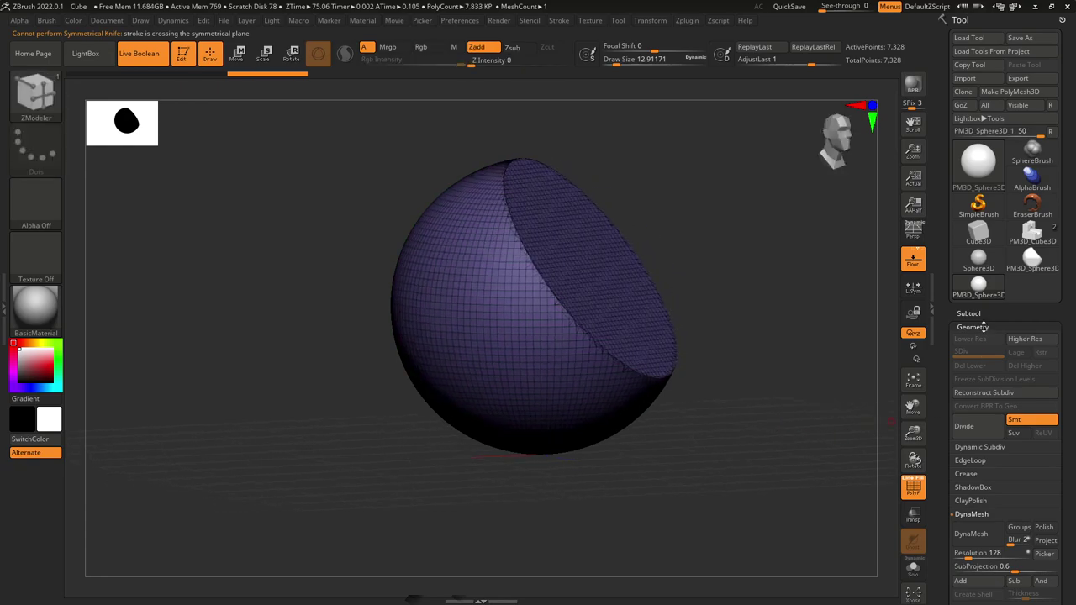
# - Try to run BevelPro on the cut sphere while it consists of a single polygroup
pyautogui.scroll(-3, 1065, 407)
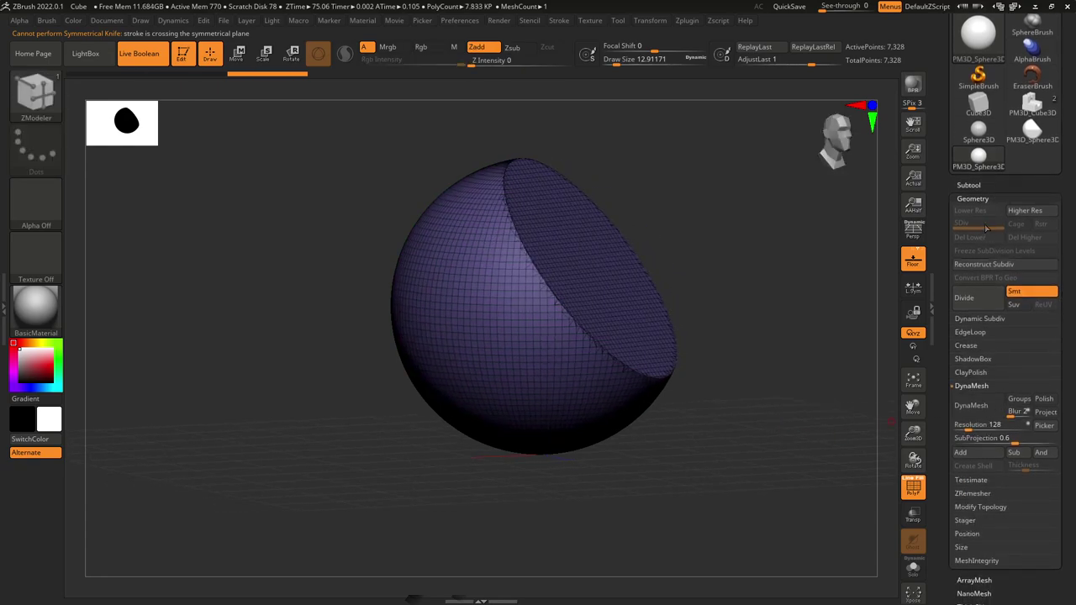
pyautogui.click(971, 185)
pyautogui.click(982, 504)
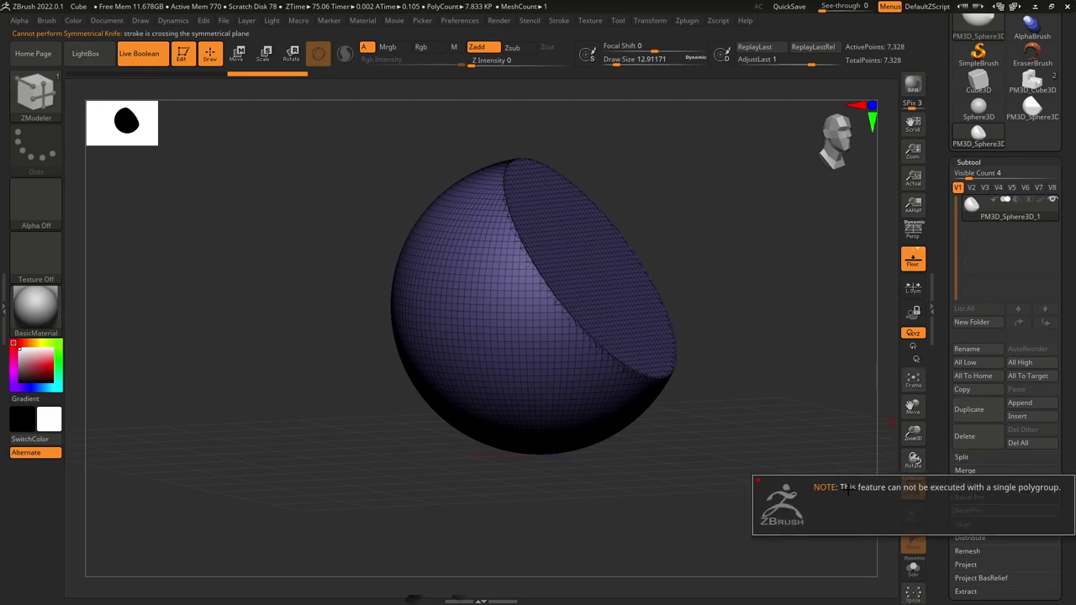
# - Undo the merging of the cut sphere's flat face and round body into one polygroup
pyautogui.moveTo(720, 365); pyautogui.dragTo(728, 401)
pyautogui.hotkey('ctrl', 'z')
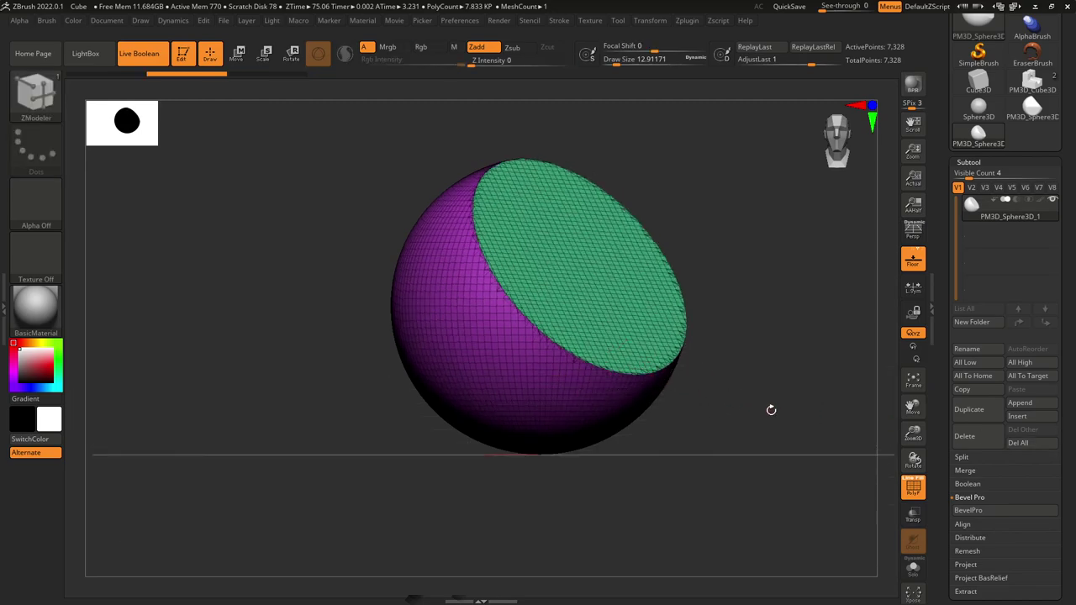
pyautogui.keyDown('alt'); pyautogui.moveTo(752, 407); pyautogui.dragTo(743, 345); pyautogui.keyUp('alt')
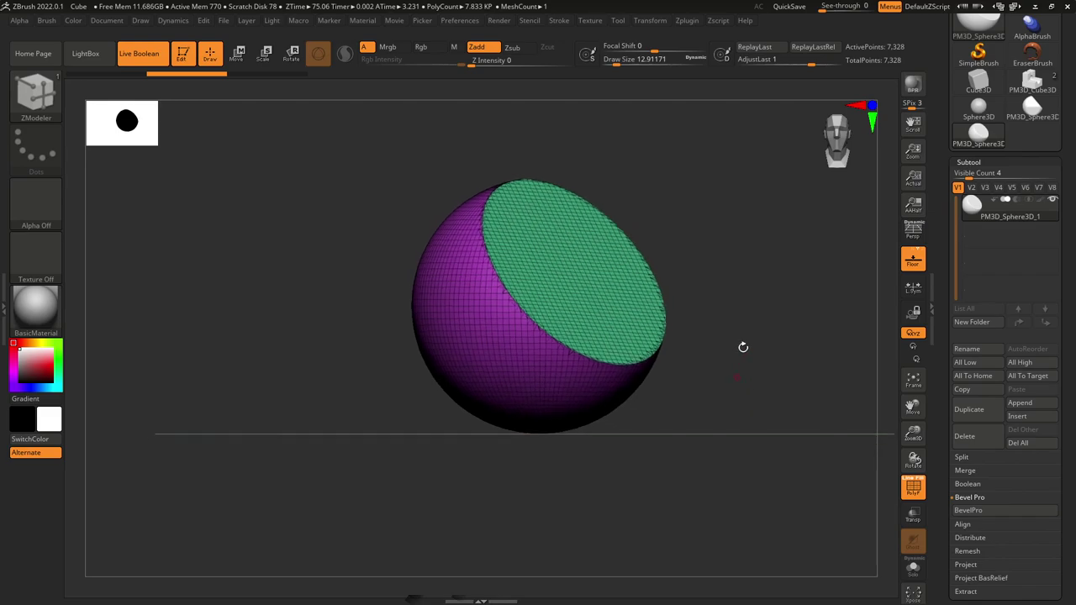
# - Switch back to the beveled PM3D_Sphere3D, turn off the polyframe and view its beveled edges from another side
pyautogui.click(1054, 119)
pyautogui.click(1031, 83)
pyautogui.moveTo(772, 232); pyautogui.dragTo(798, 295)
pyautogui.click(910, 490)
pyautogui.moveTo(793, 406); pyautogui.dragTo(773, 396)
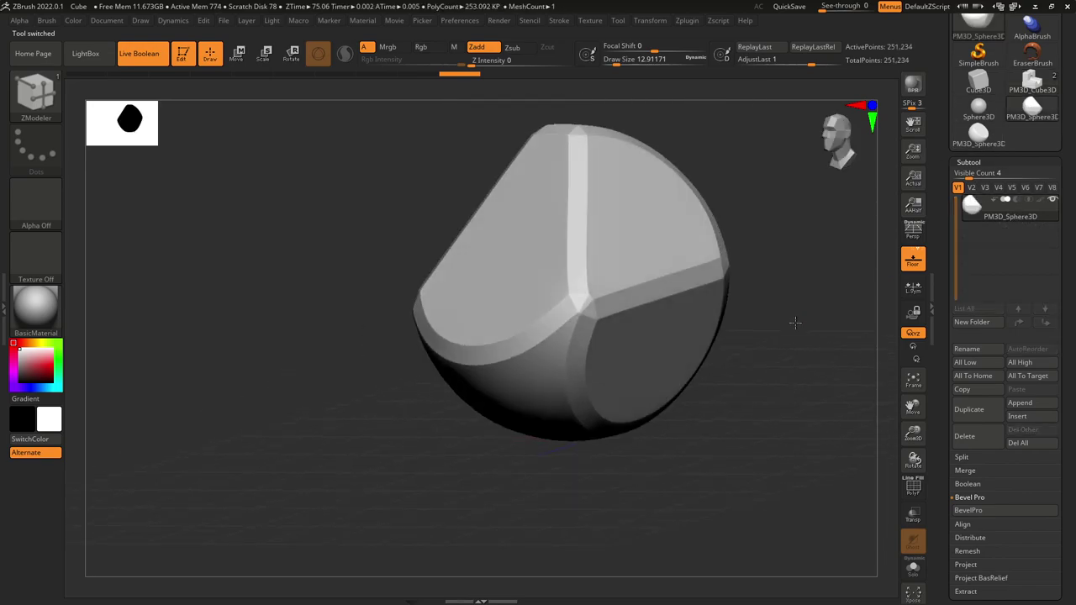
pyautogui.keyDown('alt'); pyautogui.moveTo(796, 322); pyautogui.dragTo(855, 413); pyautogui.keyUp('alt')
pyautogui.keyDown('alt'); pyautogui.moveTo(519, 534); pyautogui.dragTo(573, 507); pyautogui.keyUp('alt')
pyautogui.keyDown('alt'); pyautogui.moveTo(480, 513); pyautogui.dragTo(490, 451); pyautogui.keyUp('alt')
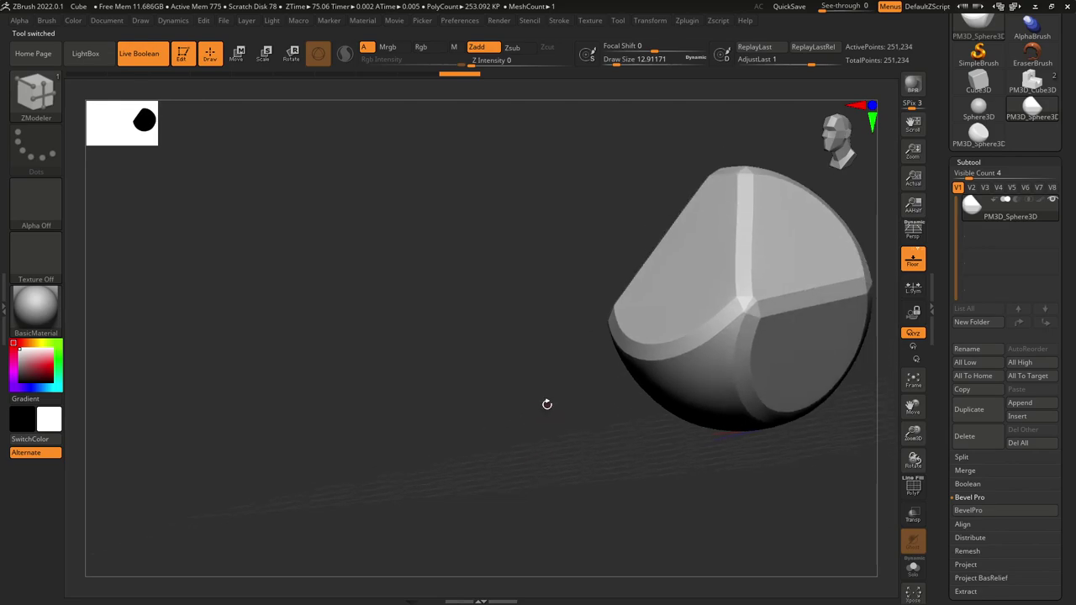
pyautogui.moveTo(535, 423)
pyautogui.keyDown('alt'); pyautogui.mouseDown()
pyautogui.moveTo(552, 432)
pyautogui.moveTo(516, 431)
pyautogui.moveTo(539, 431)
pyautogui.mouseUp(); pyautogui.keyUp('alt')
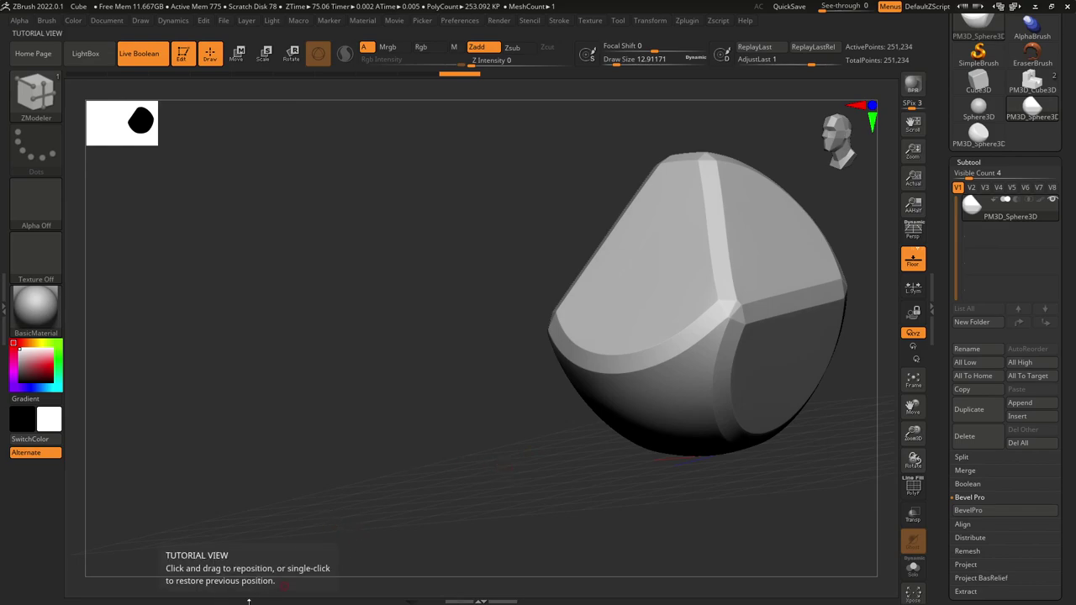
pyautogui.press('super')
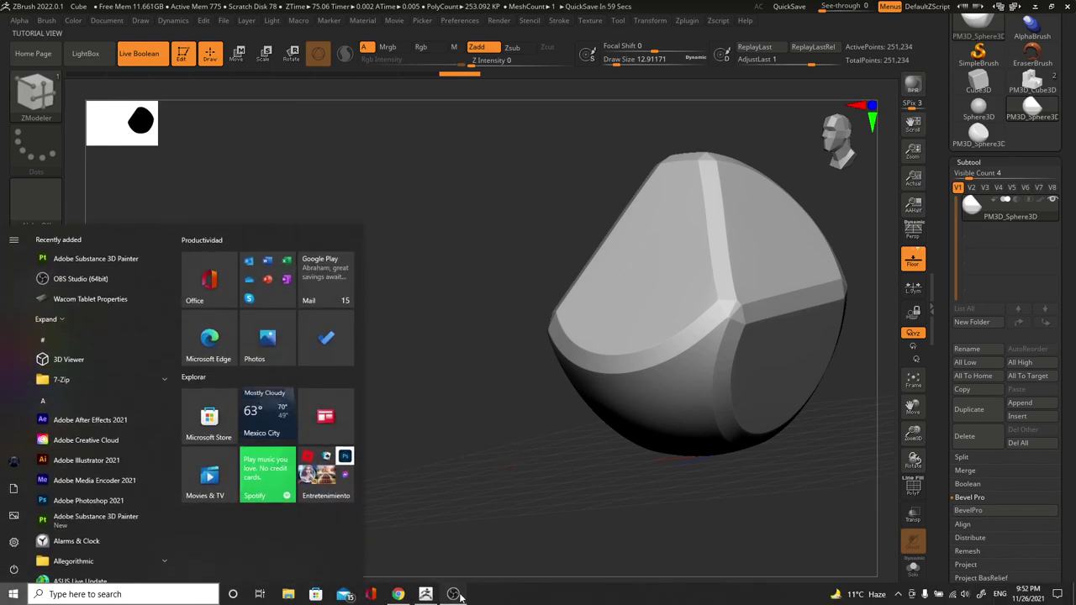